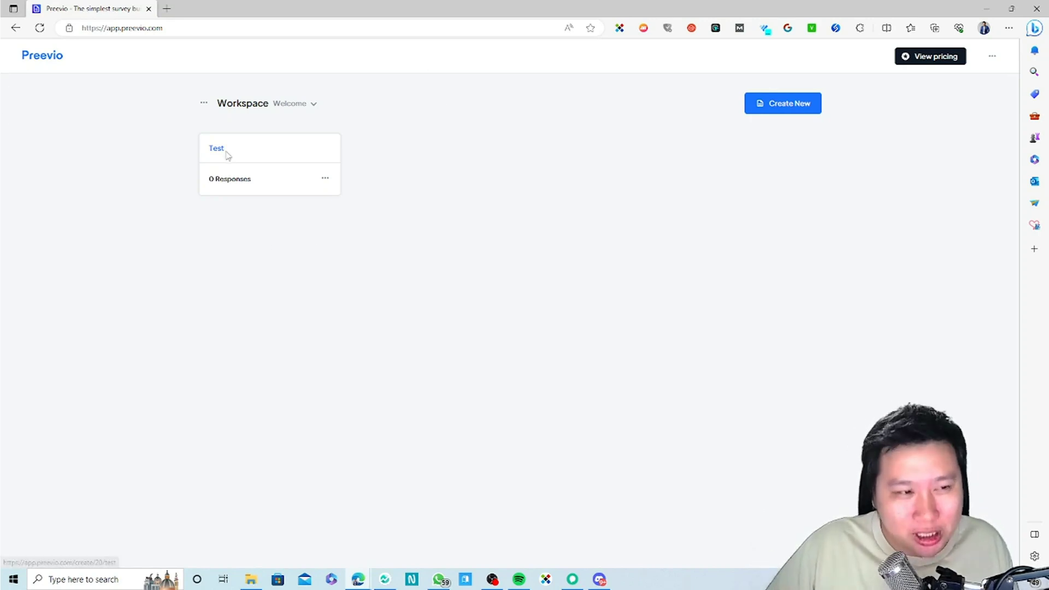
- Open the Test form and add three long answer questions below the short answer question
{"action": "left_click", "coordinate": [225, 154]}
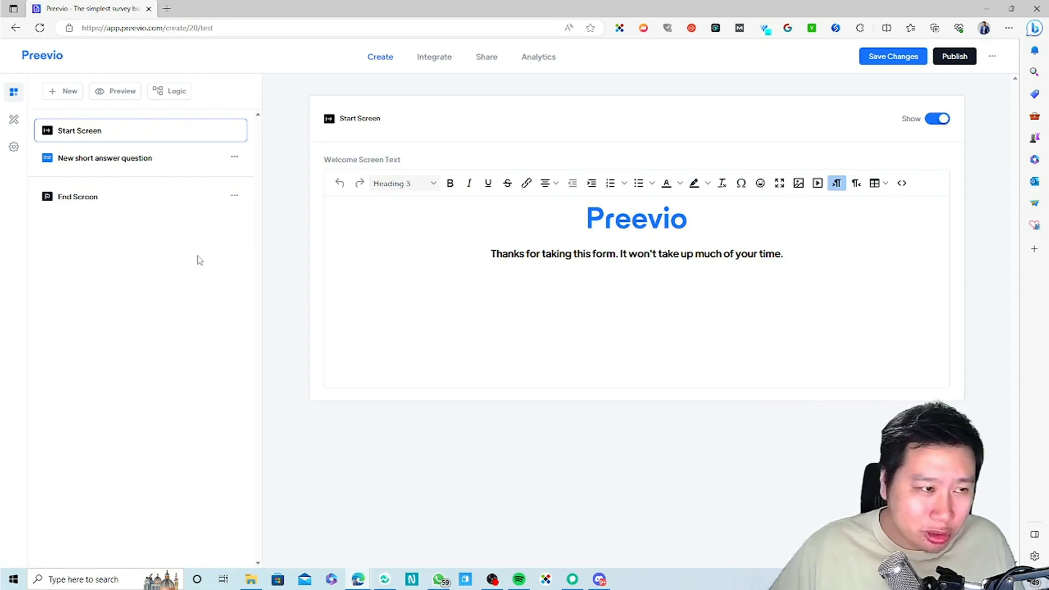
{"action": "left_click", "coordinate": [70, 93]}
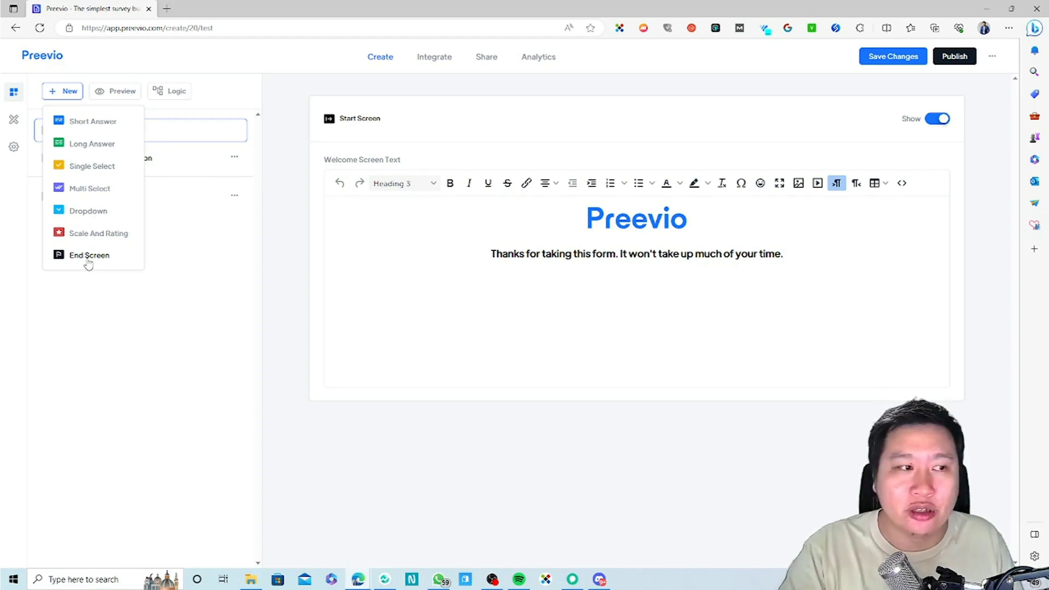
{"action": "left_click", "coordinate": [246, 396]}
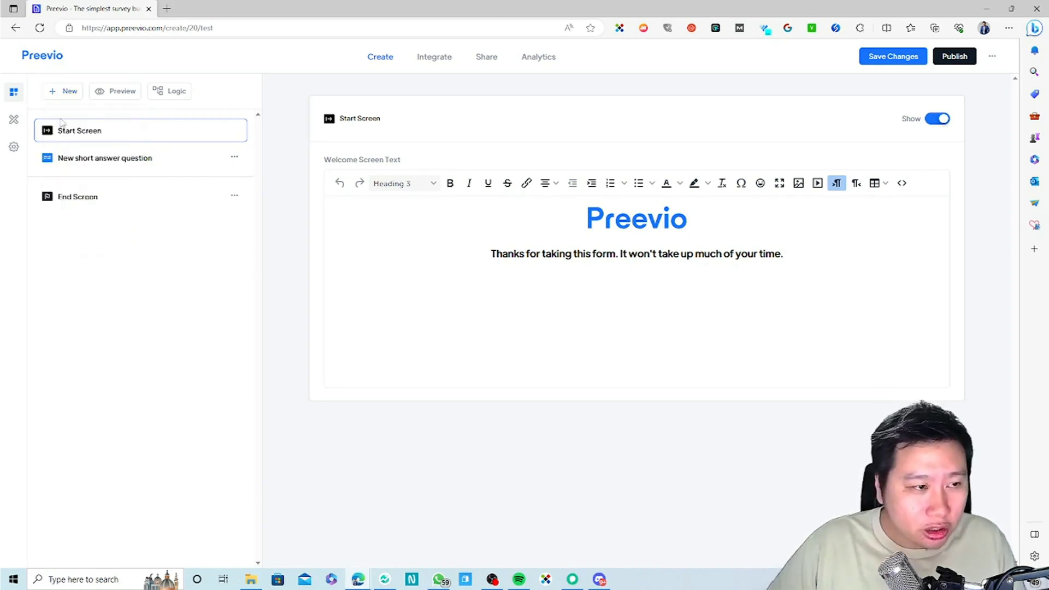
{"action": "left_click", "coordinate": [66, 91]}
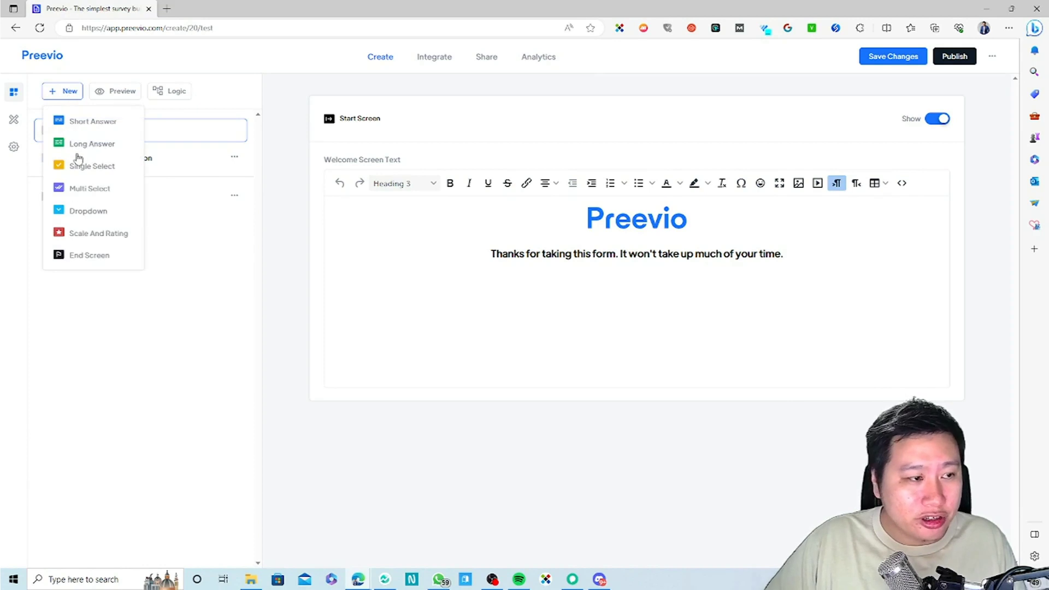
{"action": "left_click", "coordinate": [98, 148]}
{"action": "left_click", "coordinate": [167, 247]}
{"action": "double_click", "coordinate": [68, 91]}
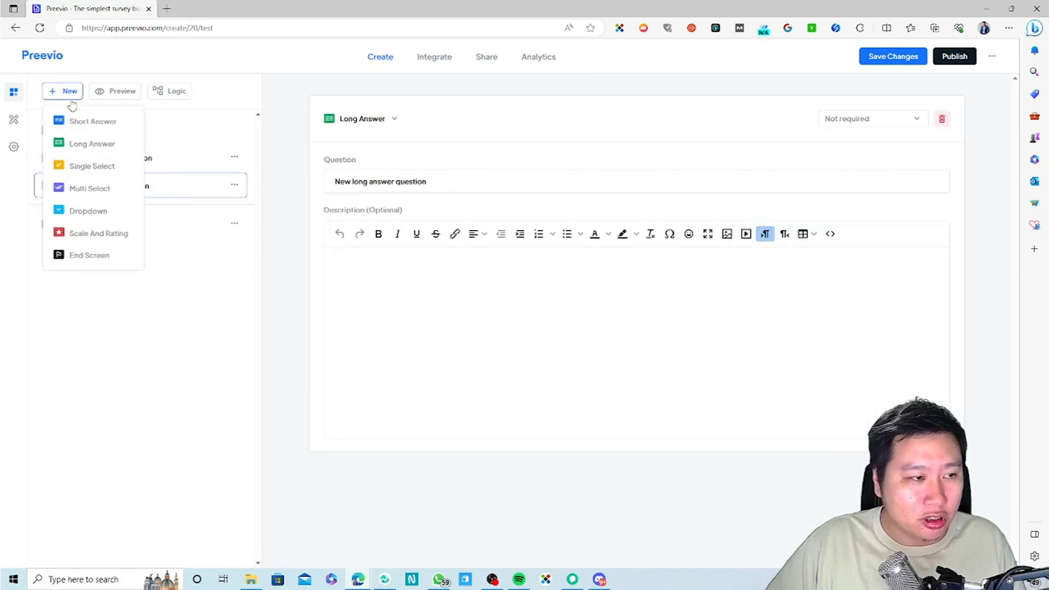
{"action": "double_click", "coordinate": [94, 147]}
{"action": "left_click", "coordinate": [113, 313]}
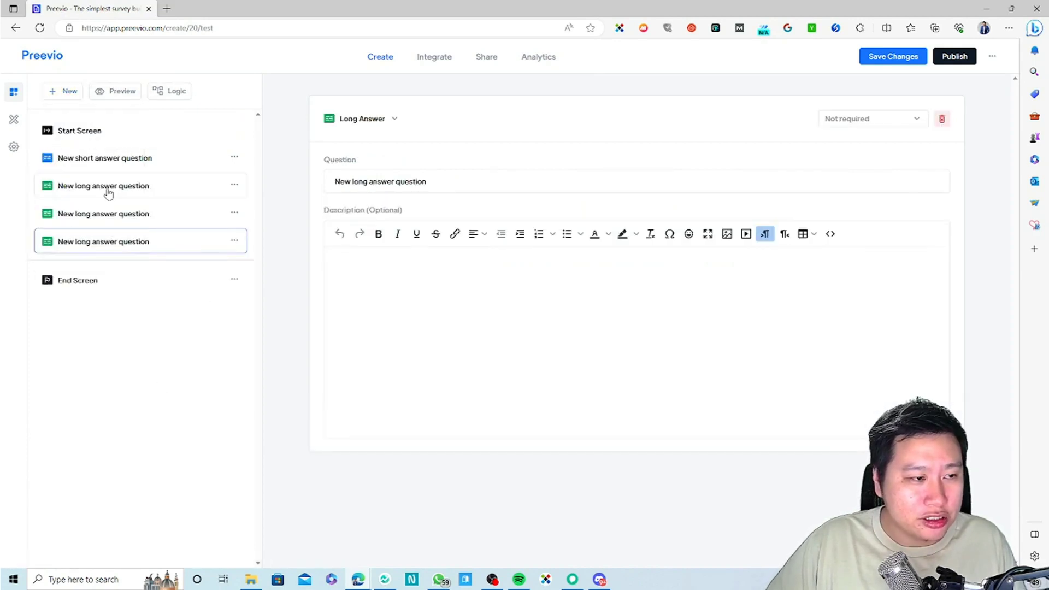
- Rename the first long answer question as "Test 2" and the second one as "test 3"
{"action": "left_click", "coordinate": [107, 191]}
{"action": "key", "text": "ctrl+a"}
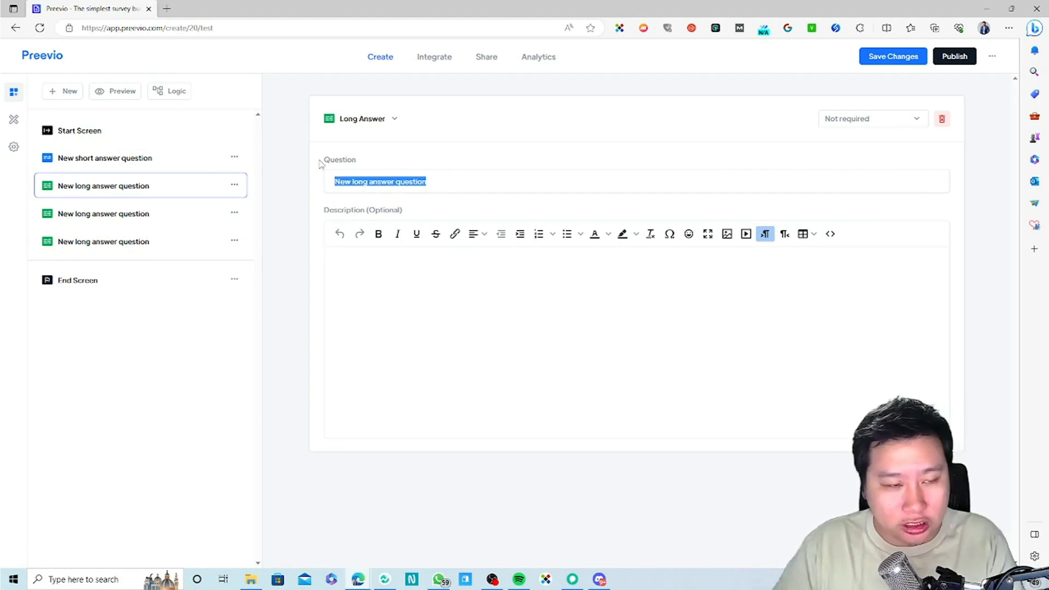
{"action": "type", "text": "TEs"}
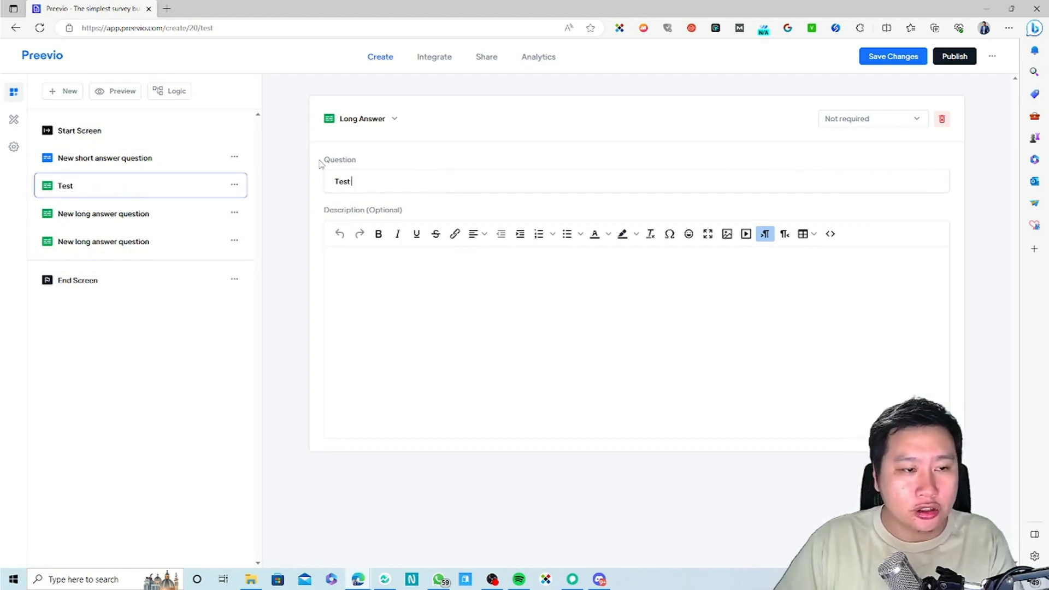
{"action": "left_click", "coordinate": [129, 216]}
{"action": "left_click", "coordinate": [450, 180]}
{"action": "key", "text": "ctrl+a"}
{"action": "type", "text": "te"}
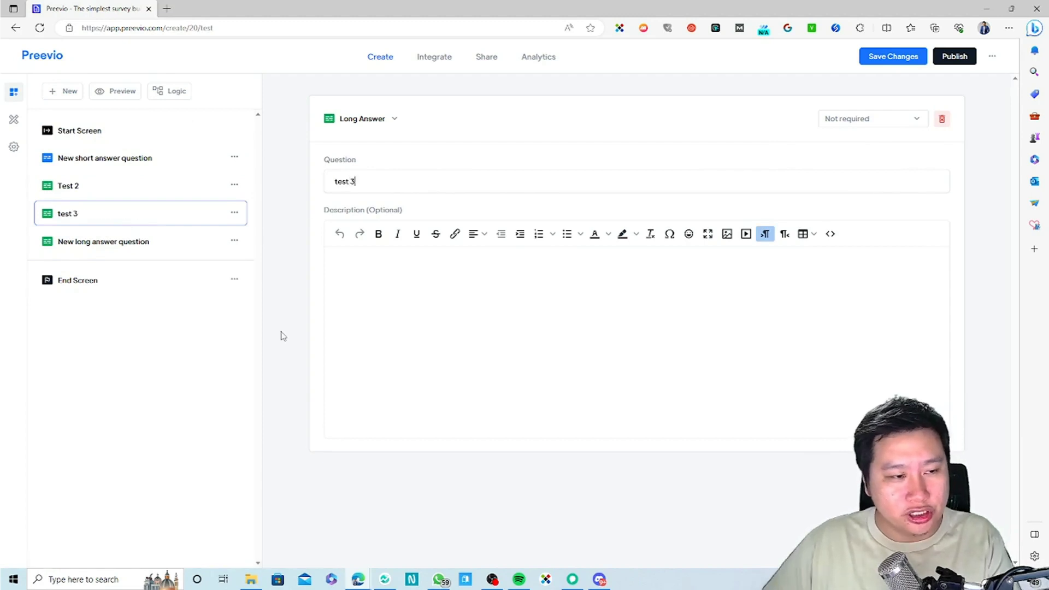
- Delete the unnamed third long answer question from the form
{"action": "left_click", "coordinate": [235, 242]}
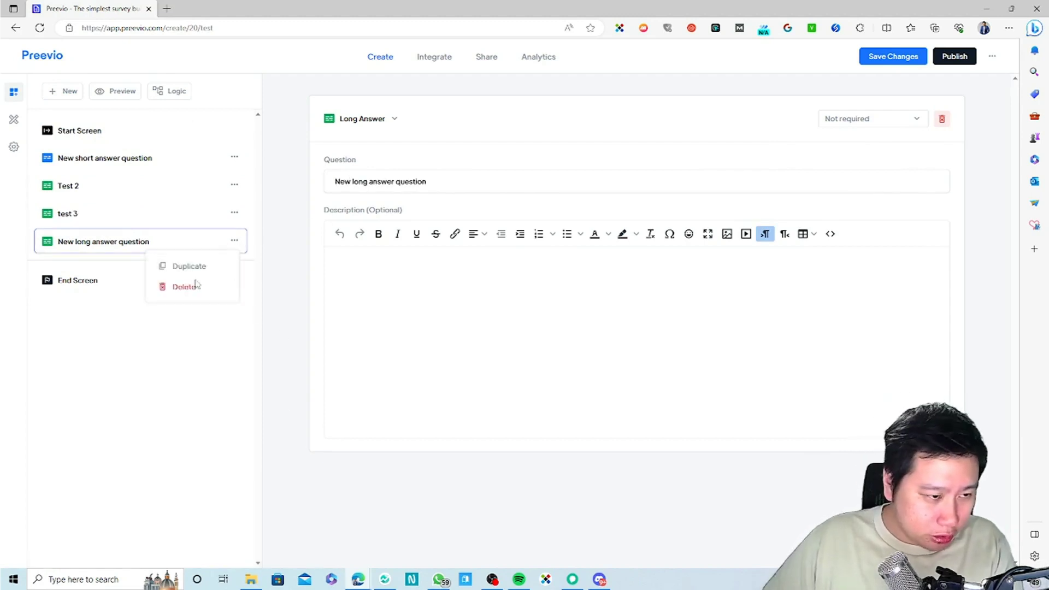
{"action": "left_click", "coordinate": [196, 284]}
{"action": "left_click", "coordinate": [566, 248]}
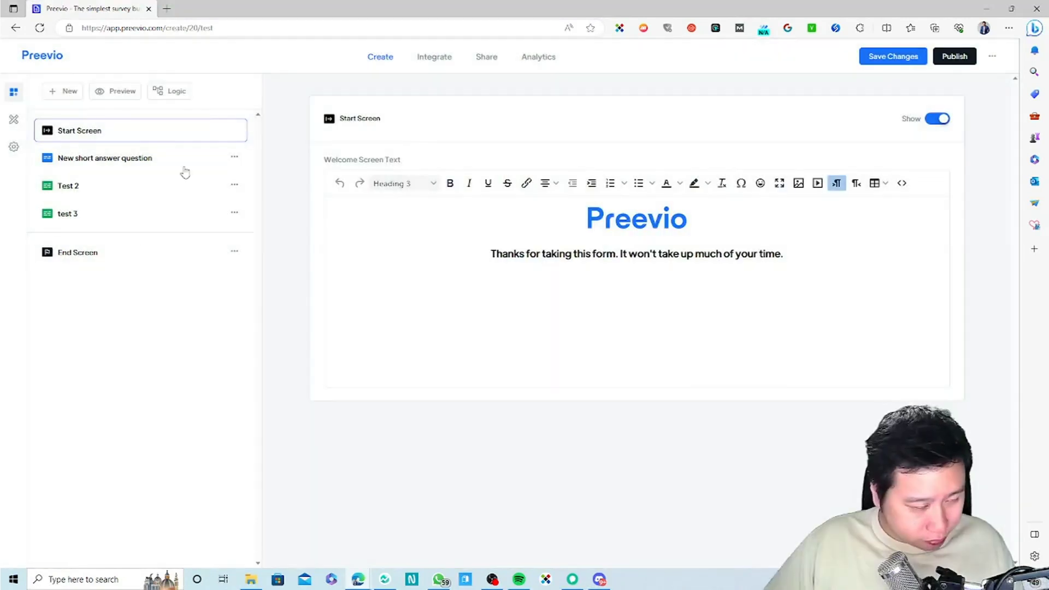
- Check the options offered for the short answer question and the End Screen, and add a second end screen to the form
{"action": "left_click", "coordinate": [234, 158]}
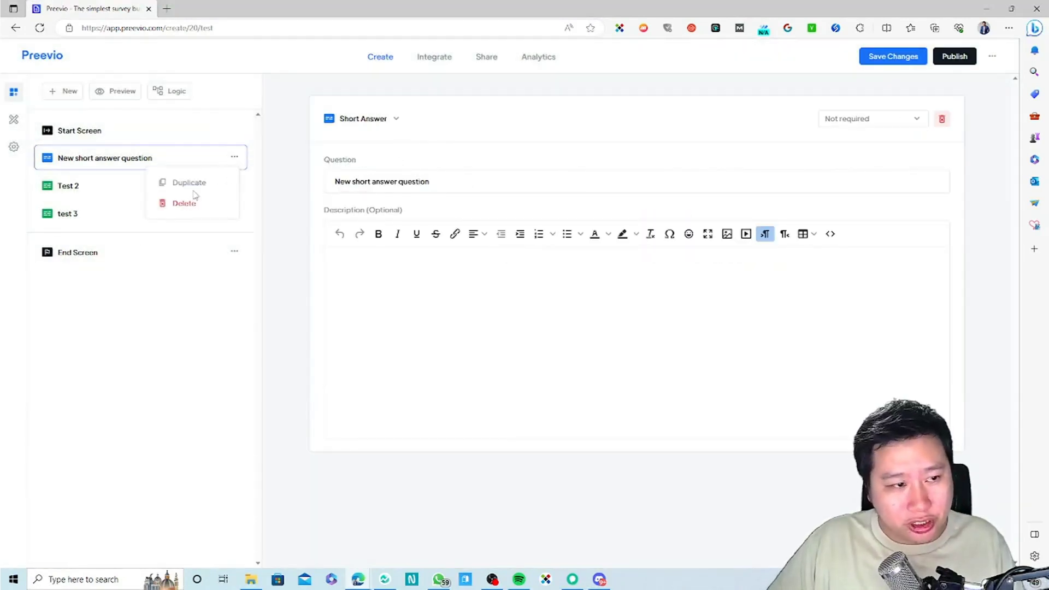
{"action": "left_click", "coordinate": [232, 253]}
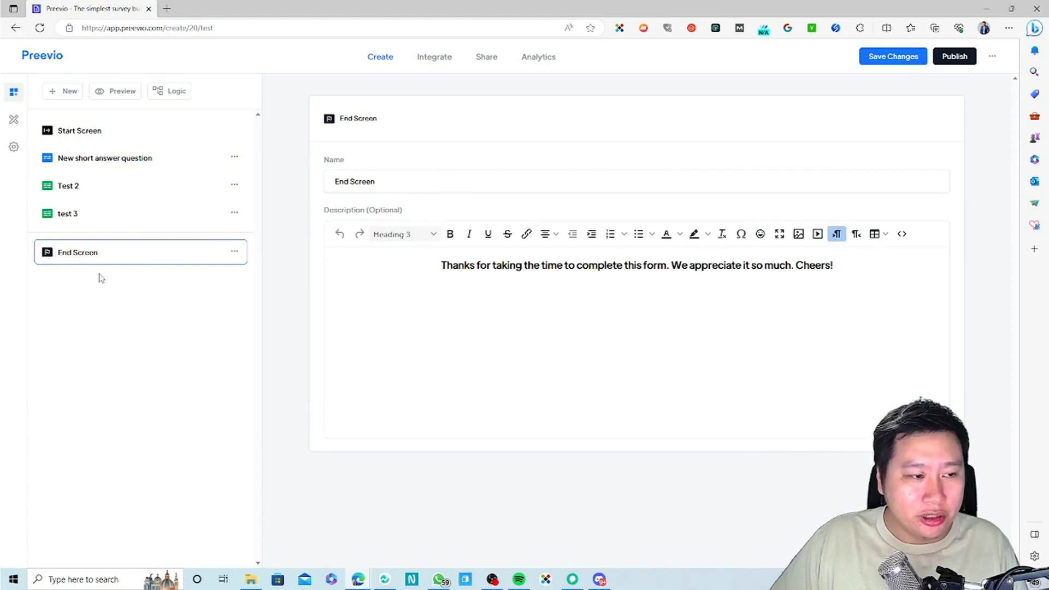
{"action": "left_click", "coordinate": [234, 253]}
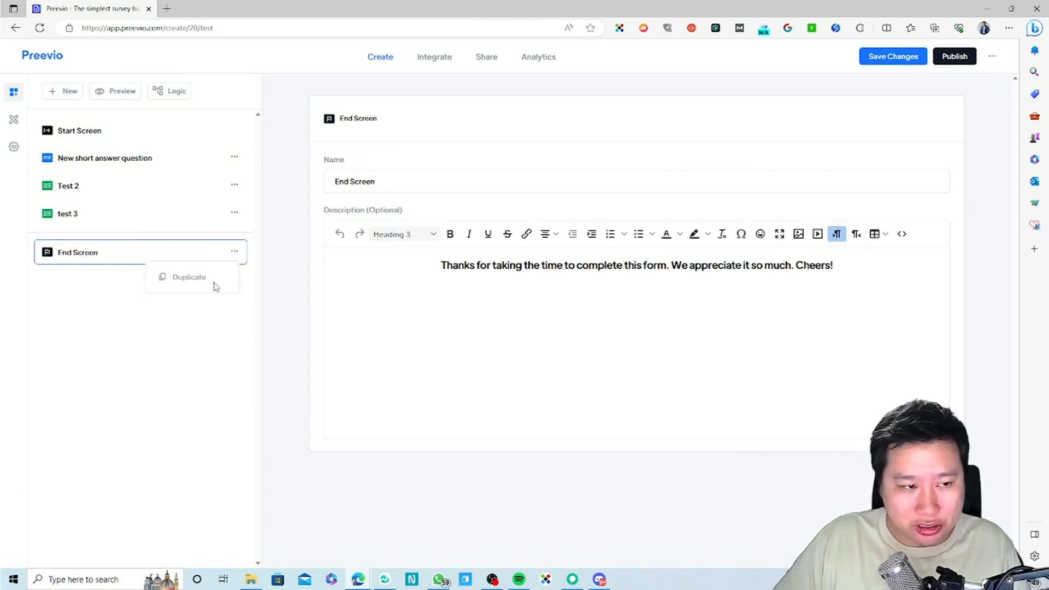
{"action": "left_click", "coordinate": [165, 304]}
{"action": "left_click", "coordinate": [61, 92]}
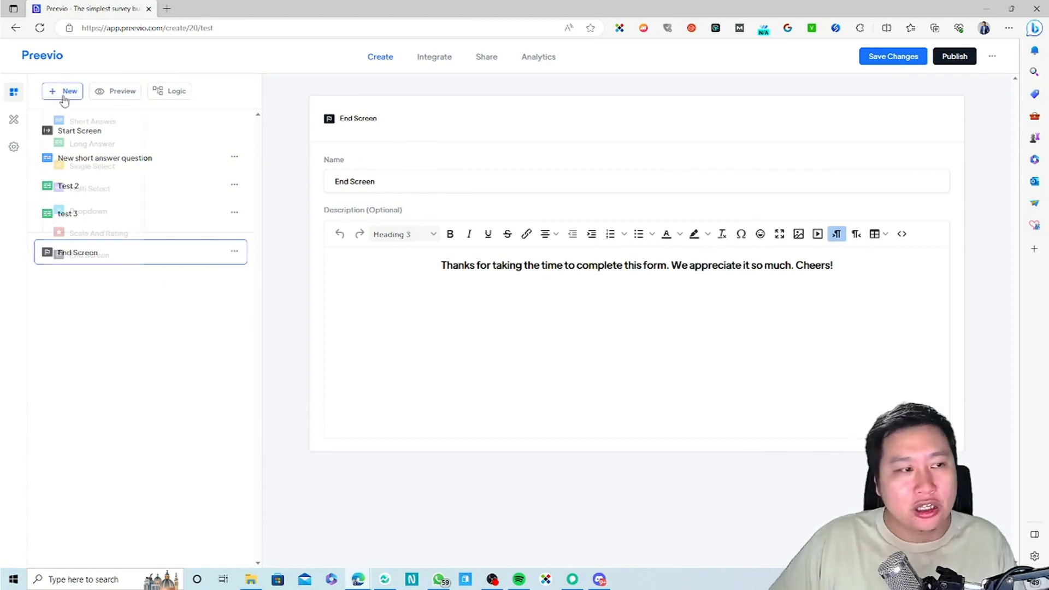
{"action": "left_click", "coordinate": [79, 259]}
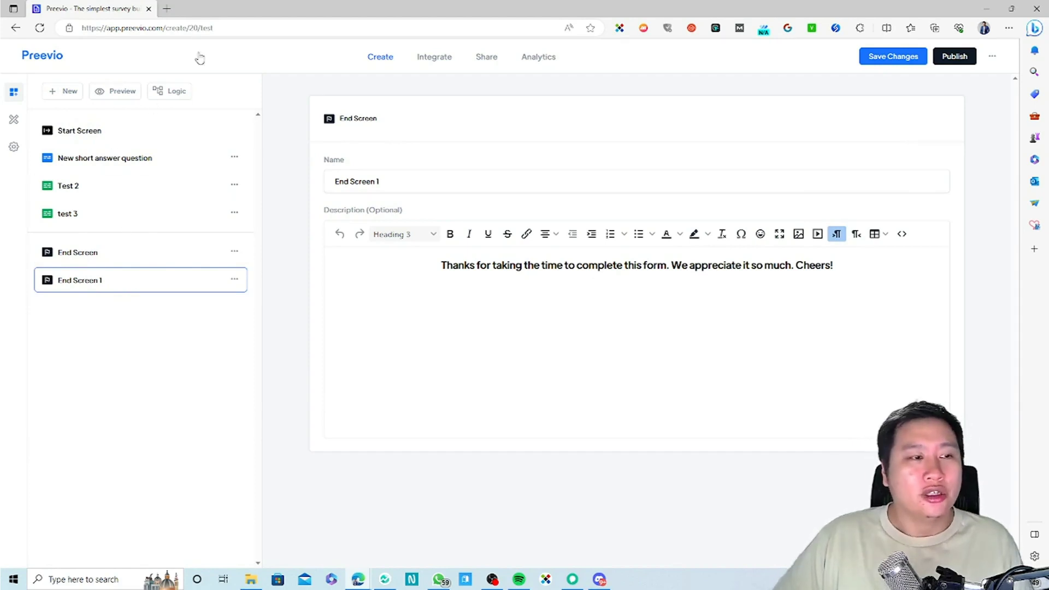
- Open the form's logic map and place the End Screen 1 block below the End Screen block
{"action": "left_click", "coordinate": [167, 96]}
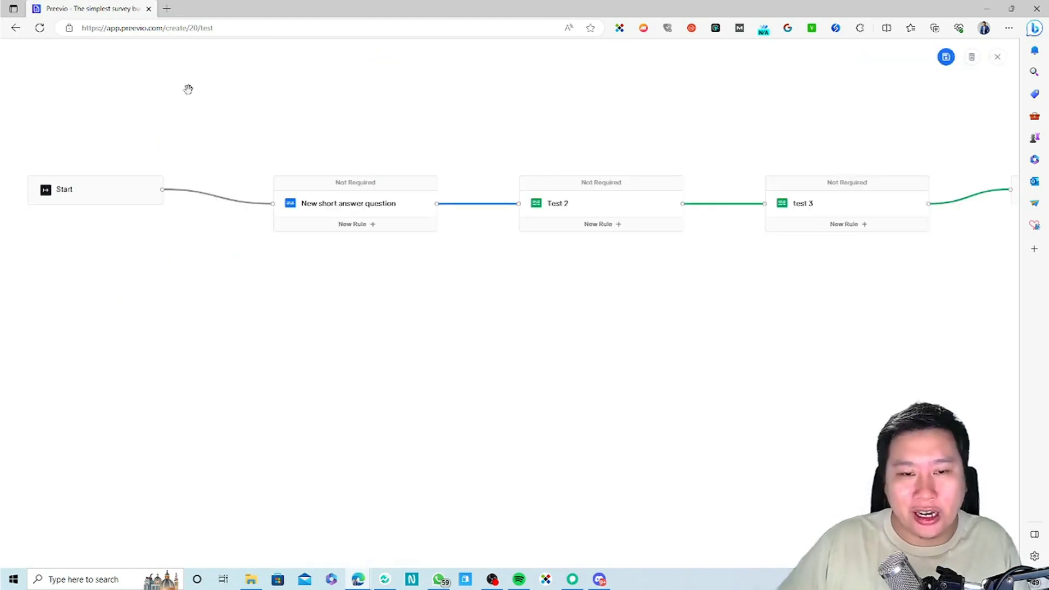
{"action": "left_click_drag", "start_coordinate": [419, 333], "coordinate": [703, 312]}
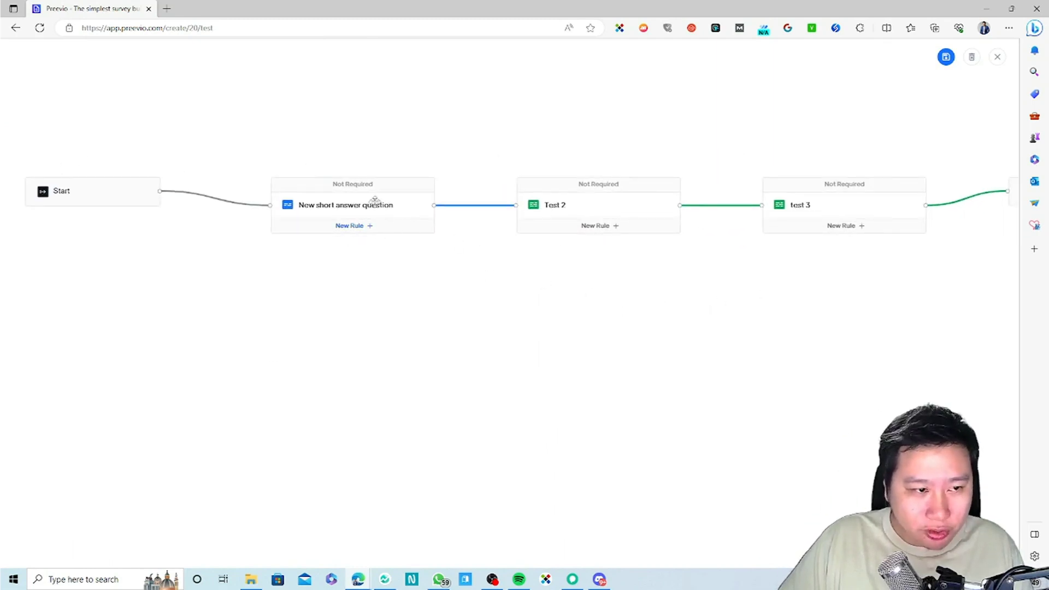
{"action": "left_click_drag", "start_coordinate": [724, 280], "coordinate": [332, 340]}
{"action": "left_click_drag", "start_coordinate": [588, 359], "coordinate": [545, 341]}
{"action": "left_click_drag", "start_coordinate": [896, 231], "coordinate": [661, 375]}
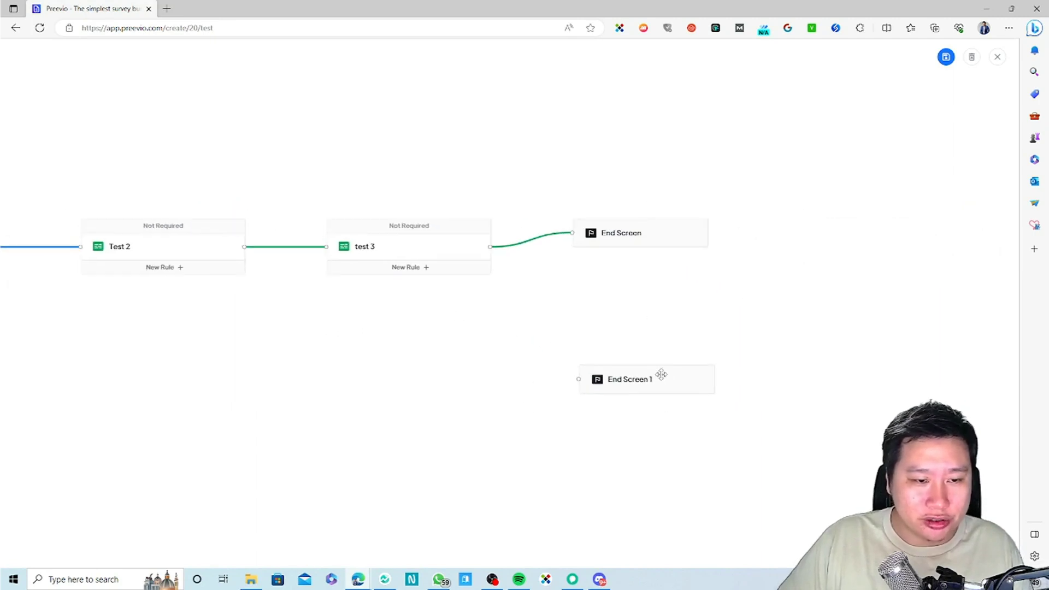
- Add a rule to the test 3 question for when the current question's answer contains a first name
{"action": "left_click", "coordinate": [408, 267]}
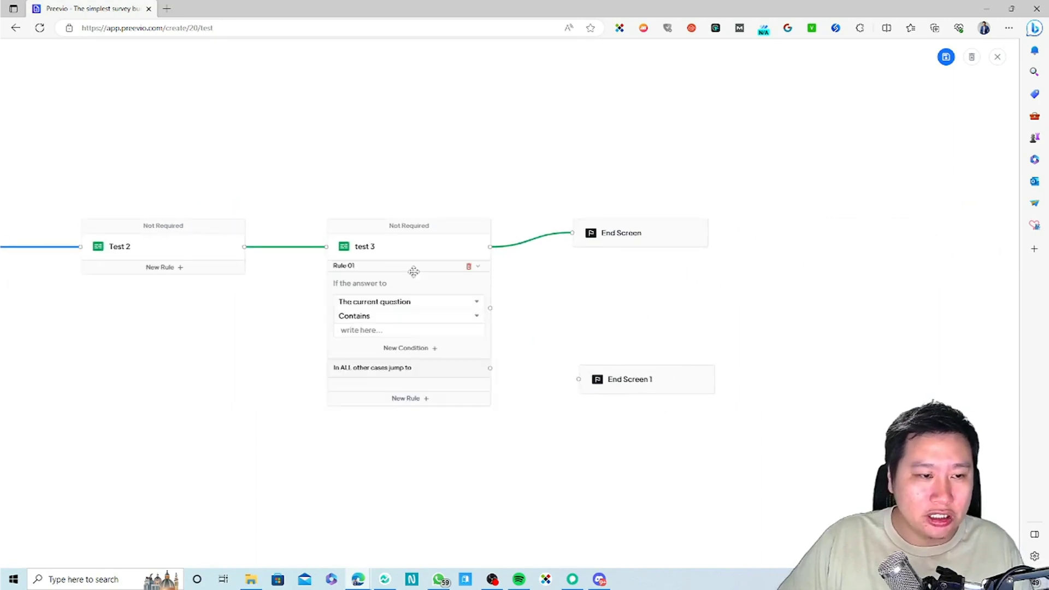
{"action": "left_click", "coordinate": [378, 319]}
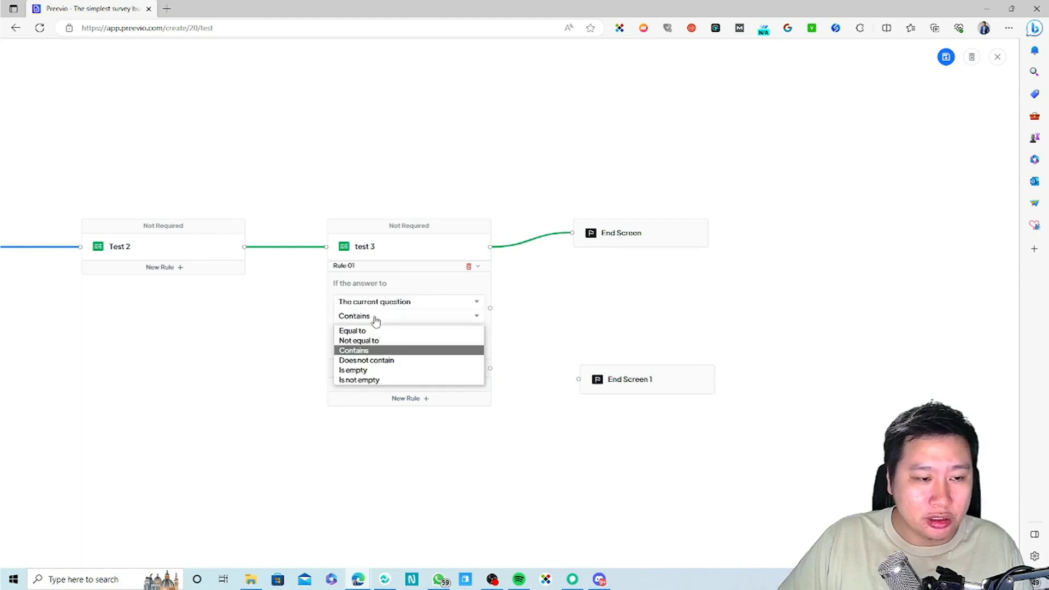
{"action": "left_click", "coordinate": [361, 371]}
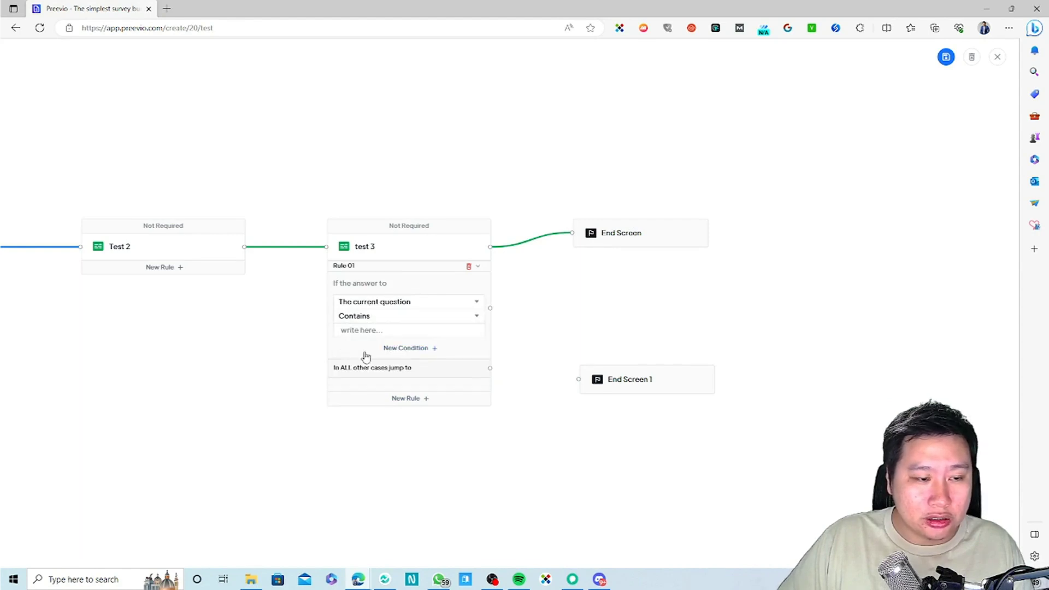
{"action": "left_click", "coordinate": [393, 327]}
{"action": "type", "text": "tyre"}
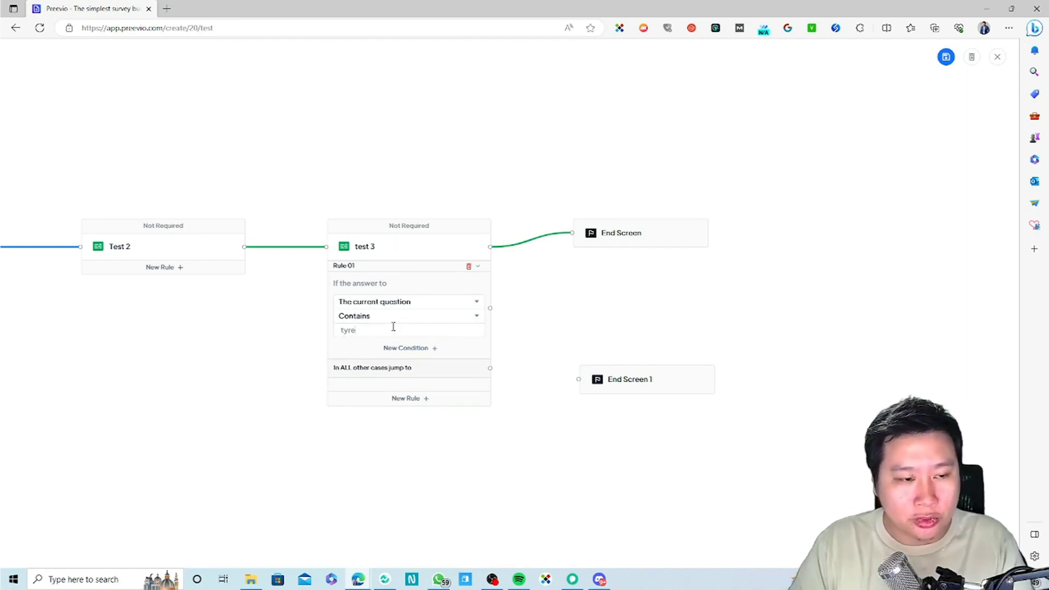
{"action": "key", "text": "BackSpace"}
{"action": "type", "text": "hell"}
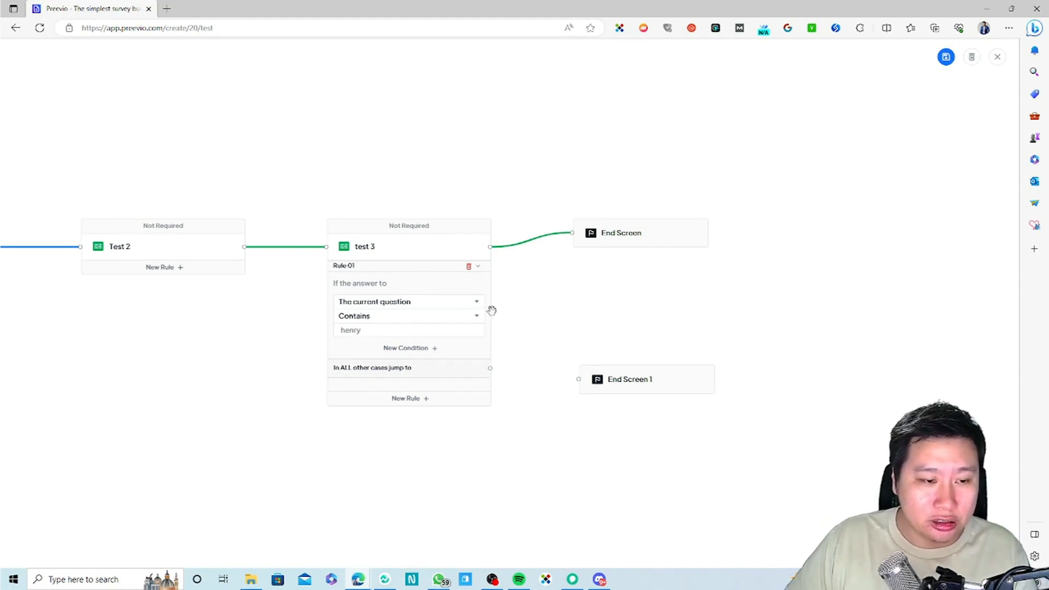
- Connect the test 3 rule to End Screen 1 and centre the test 3 block between its neighbours
{"action": "left_click_drag", "start_coordinate": [493, 310], "coordinate": [574, 379]}
{"action": "left_click_drag", "start_coordinate": [484, 439], "coordinate": [643, 458]}
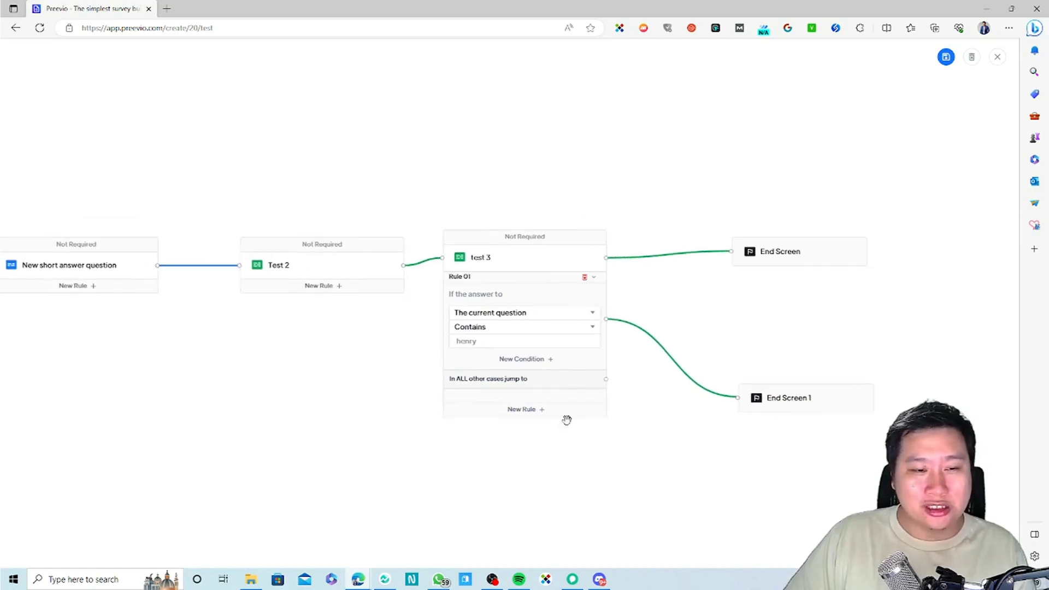
{"action": "left_click_drag", "start_coordinate": [538, 243], "coordinate": [573, 245]}
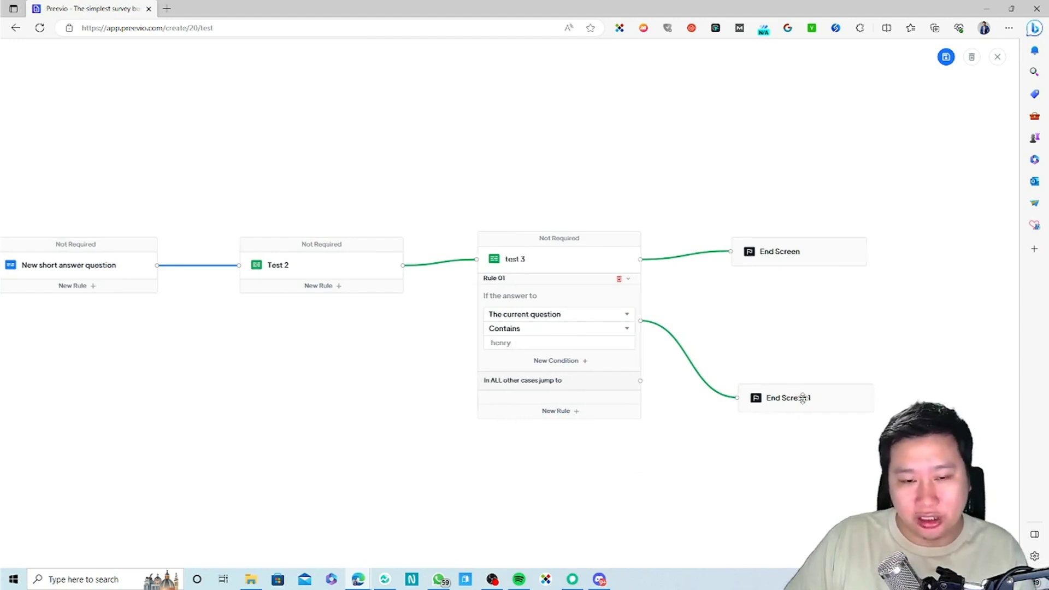
- Add a new logic rule to the short answer question
{"action": "left_click_drag", "start_coordinate": [349, 429], "coordinate": [517, 322]}
{"action": "left_click_drag", "start_coordinate": [400, 306], "coordinate": [457, 368]}
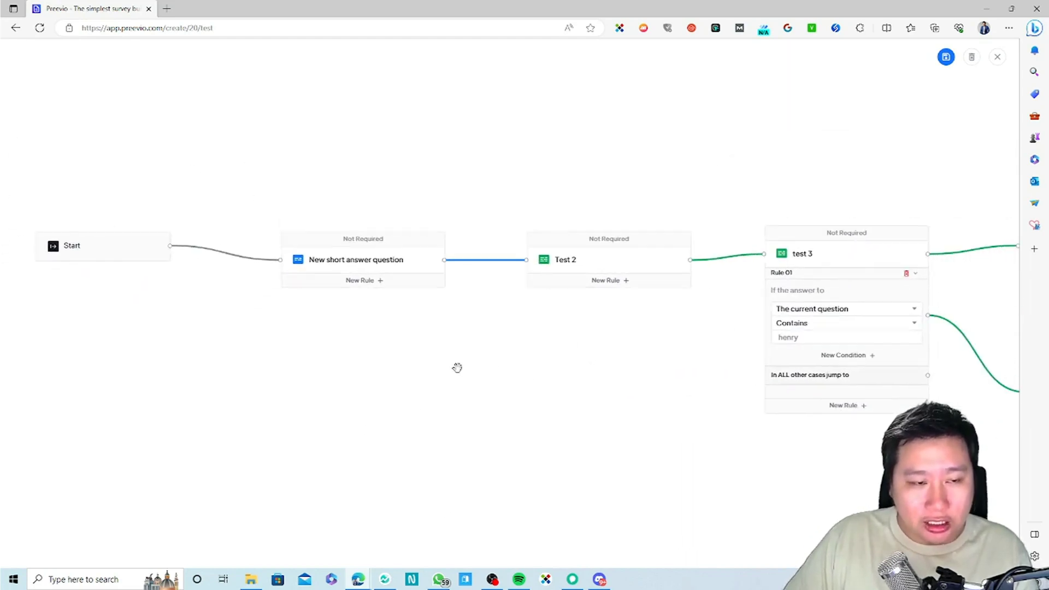
{"action": "left_click", "coordinate": [378, 281]}
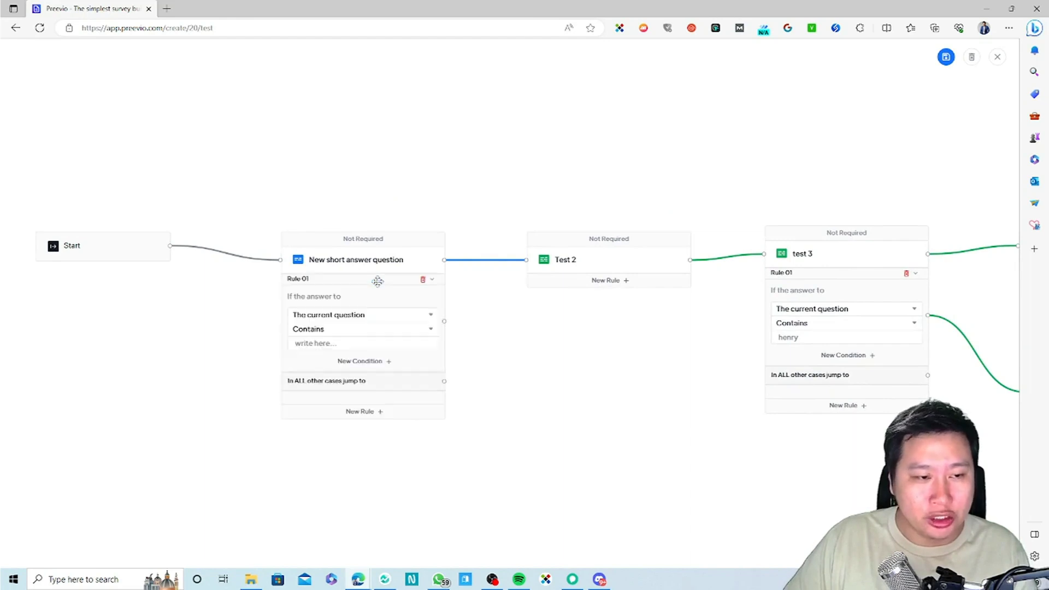
{"action": "type", "text": "test"}
{"action": "mouse_move", "coordinate": [321, 343]}
{"action": "left_mouse_down"}
{"action": "mouse_move", "coordinate": [287, 342]}
{"action": "mouse_move", "coordinate": [318, 350]}
{"action": "left_mouse_up"}
{"action": "key", "text": "BackSpace"}
{"action": "key", "text": "BackSpace"}
{"action": "key", "text": "BackSpace"}
{"action": "key", "text": "BackSpace"}
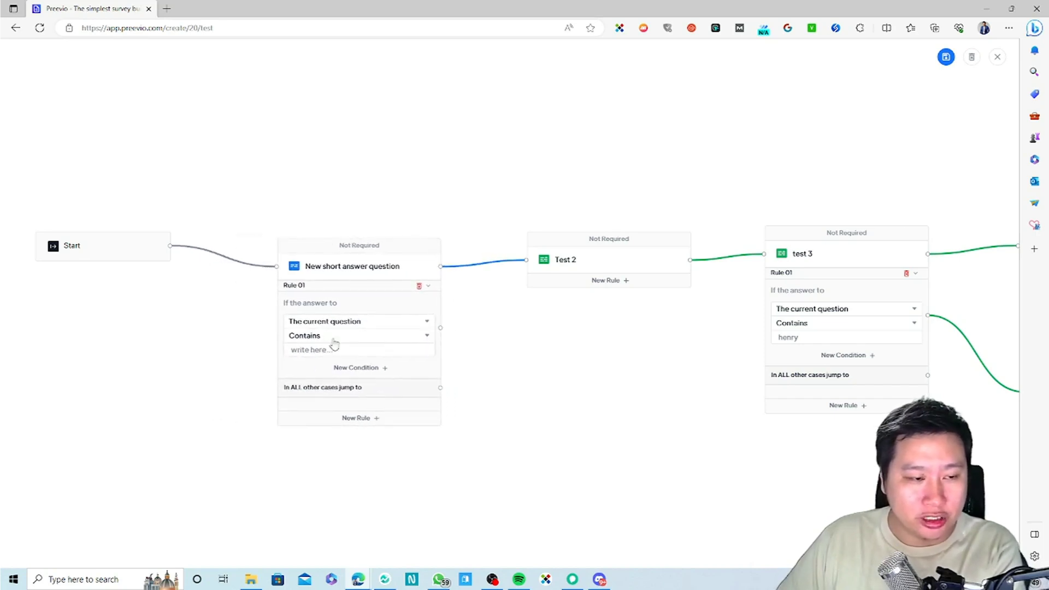
- Set the short answer question's rule condition to "Is not empty" and connect the rule to test 3
{"action": "left_click", "coordinate": [320, 336]}
{"action": "left_click", "coordinate": [306, 400]}
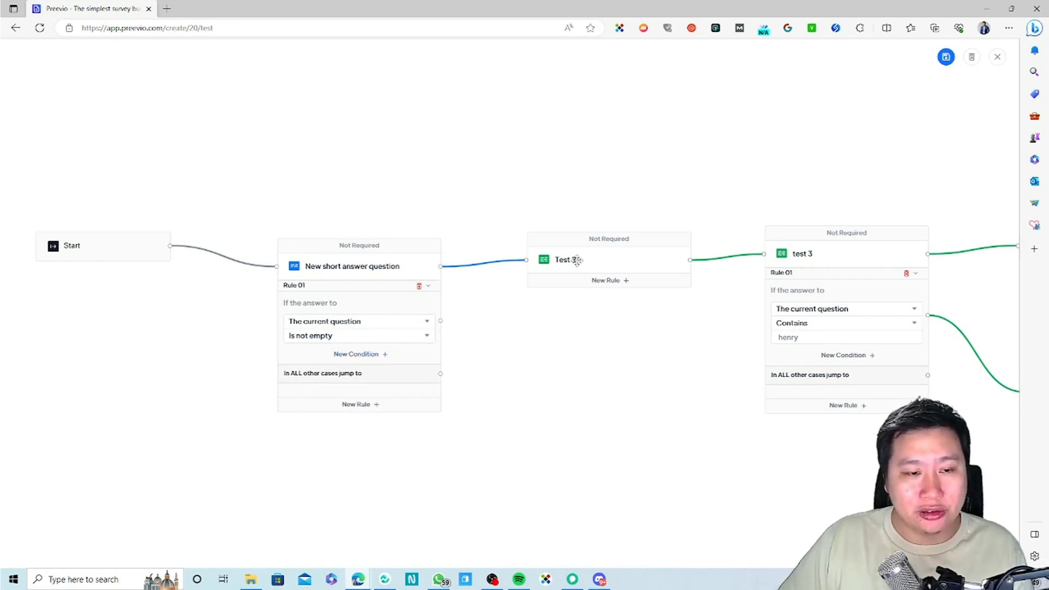
{"action": "left_click_drag", "start_coordinate": [441, 321], "coordinate": [764, 254]}
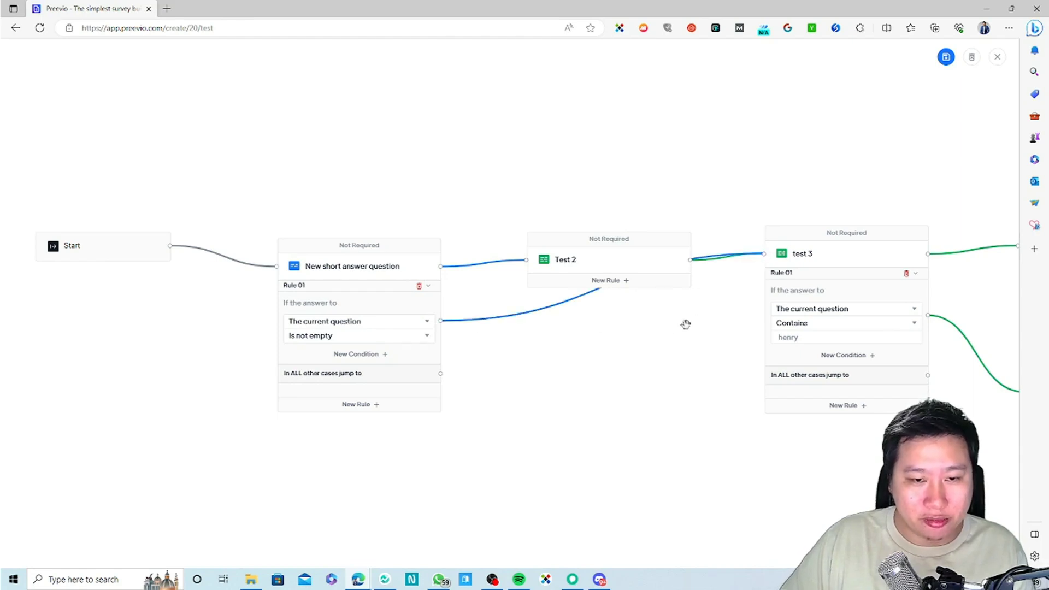
- Move the Test 2 block above the connection between the short answer question's rule and test 3, and look over the flow
{"action": "left_click_drag", "start_coordinate": [629, 279], "coordinate": [638, 189]}
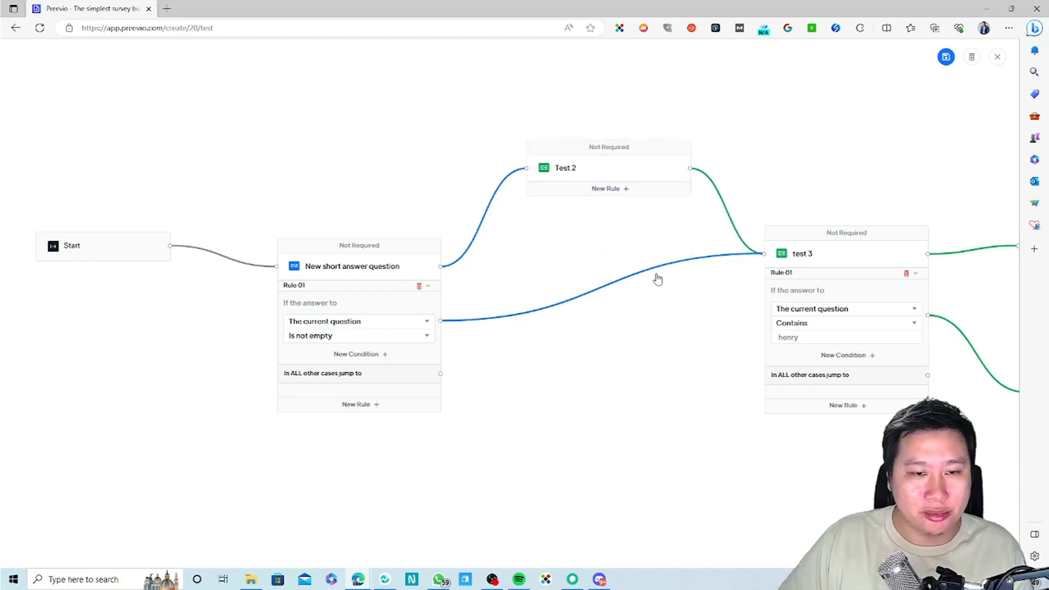
{"action": "left_click_drag", "start_coordinate": [622, 382], "coordinate": [537, 438]}
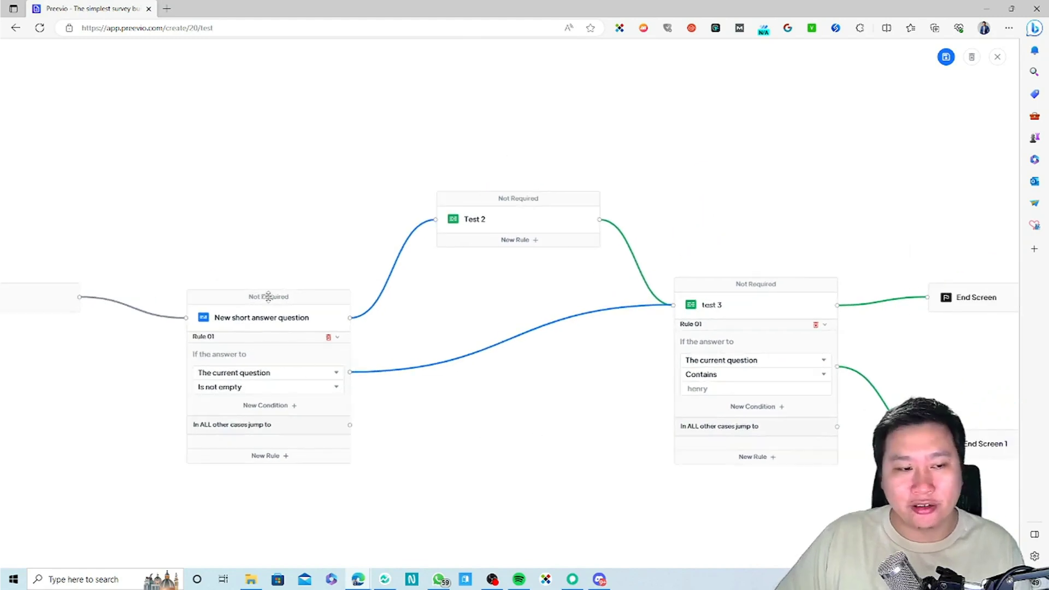
{"action": "left_click_drag", "start_coordinate": [789, 466], "coordinate": [688, 461]}
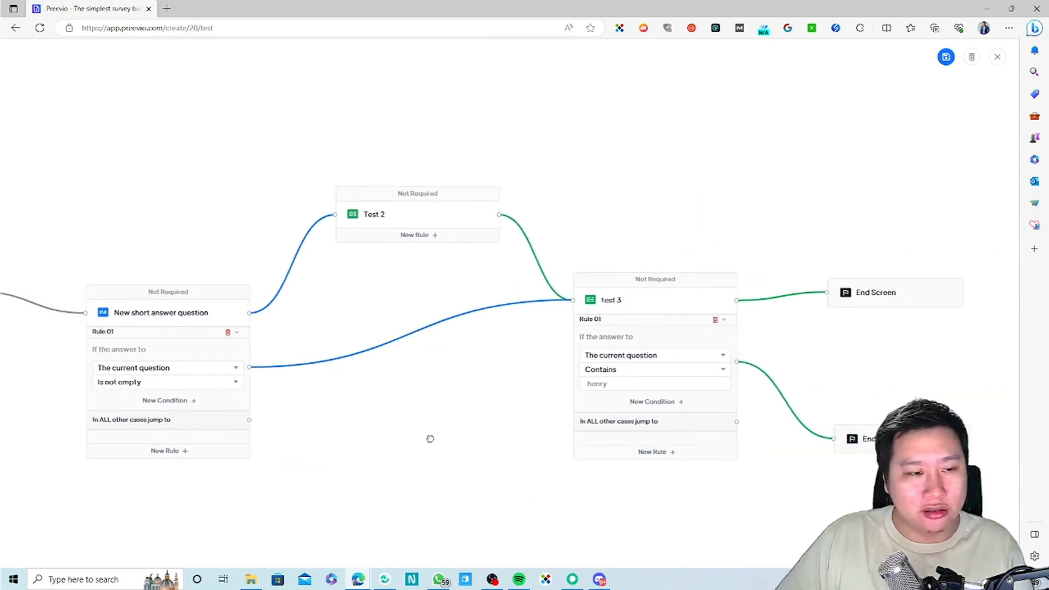
{"action": "left_click_drag", "start_coordinate": [429, 438], "coordinate": [615, 387]}
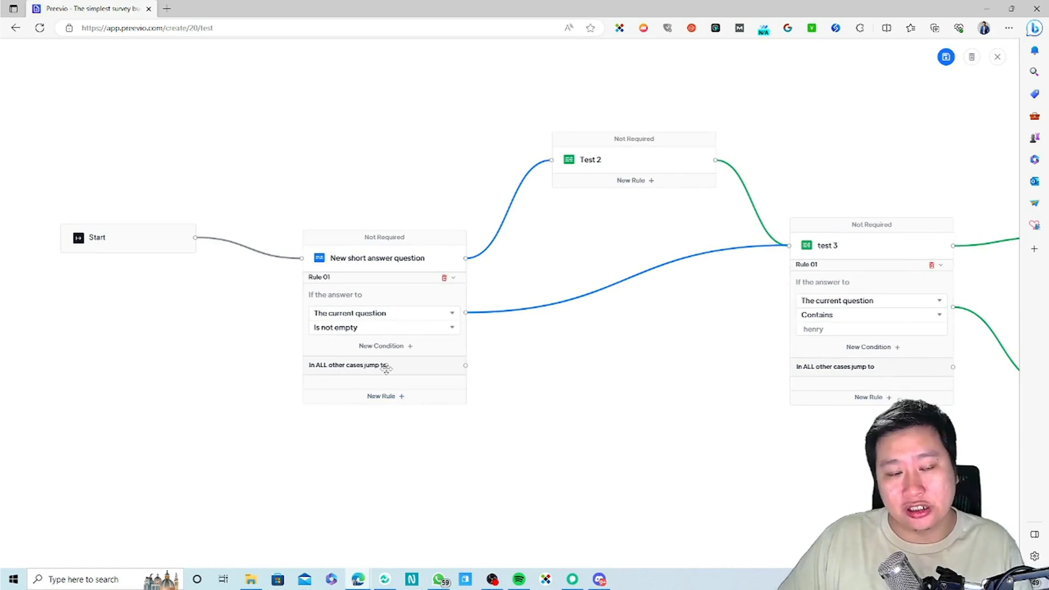
- Add a second rule to the short answer question and connect its "In ALL other cases jump to" outcome to End Screen
{"action": "left_click", "coordinate": [386, 400]}
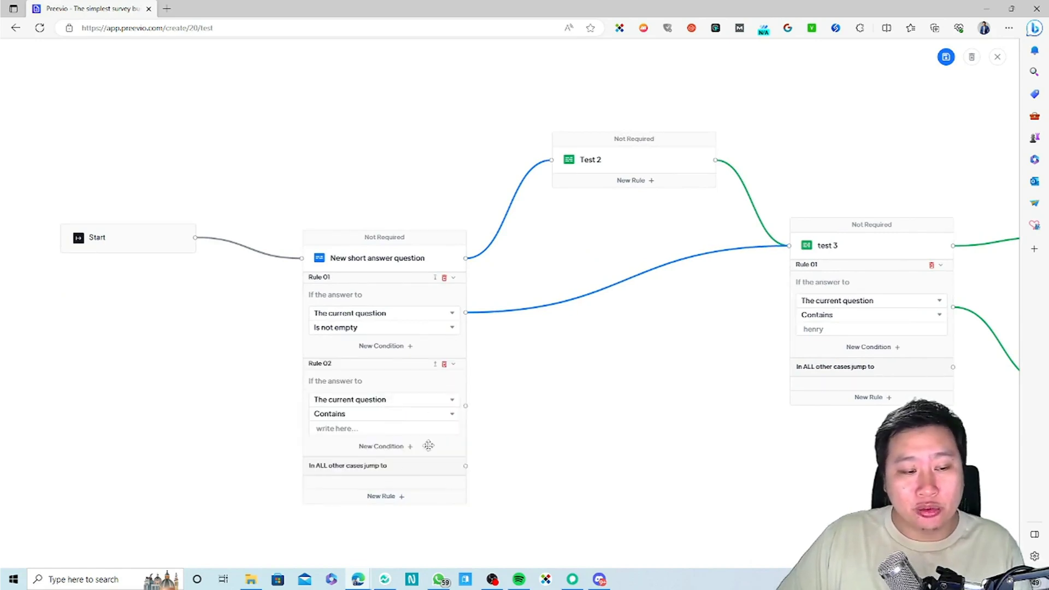
{"action": "left_click_drag", "start_coordinate": [465, 466], "coordinate": [928, 239]}
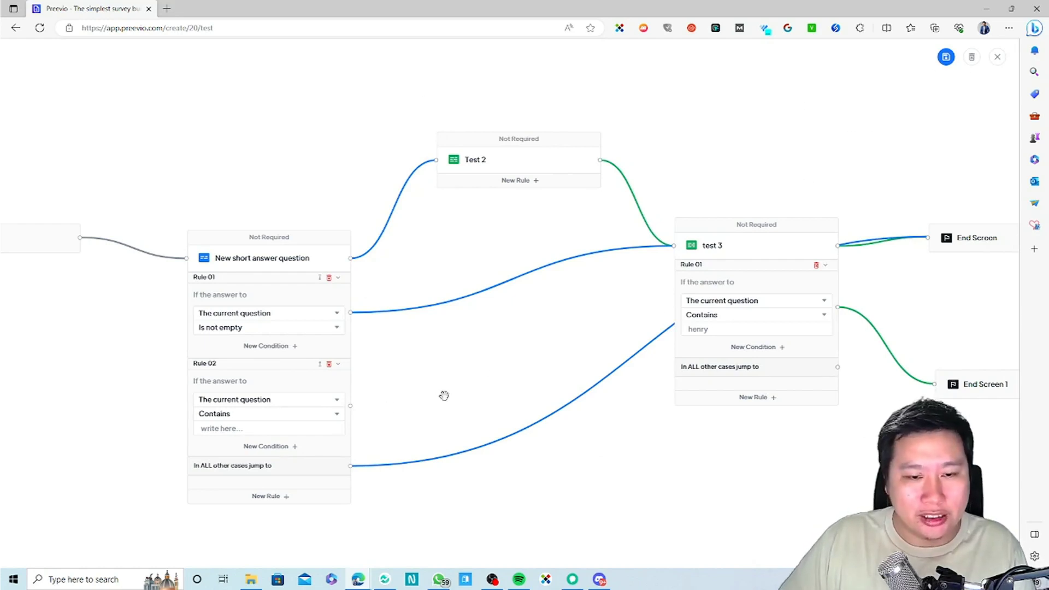
- Look over the condition operators available in the short answer question's Rule 01, keeping the current choice
{"action": "left_click_drag", "start_coordinate": [396, 364], "coordinate": [528, 318]}
{"action": "left_click", "coordinate": [398, 269]}
{"action": "left_click", "coordinate": [396, 281]}
{"action": "left_click", "coordinate": [365, 287]}
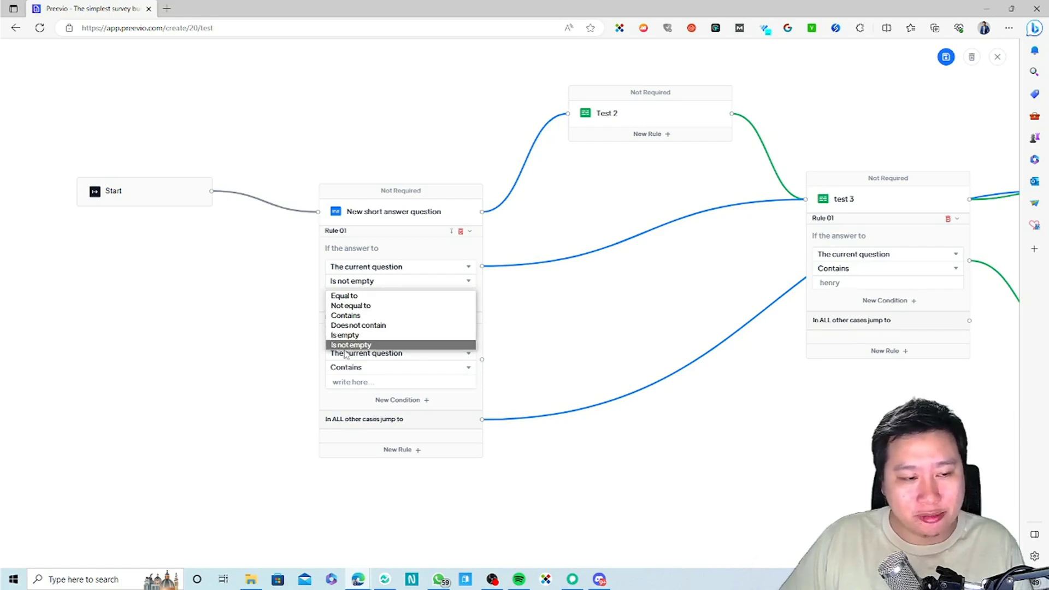
{"action": "left_click", "coordinate": [372, 259]}
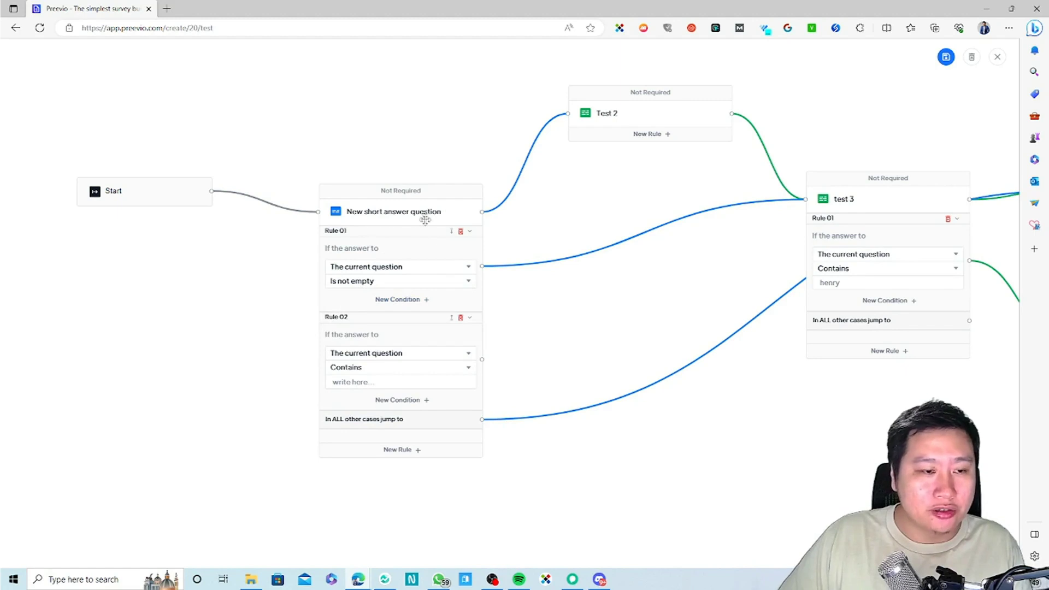
- Delete the short answer question's default connection to Test 2 and its Rule 01 connection to test 3
{"action": "left_click", "coordinate": [522, 177]}
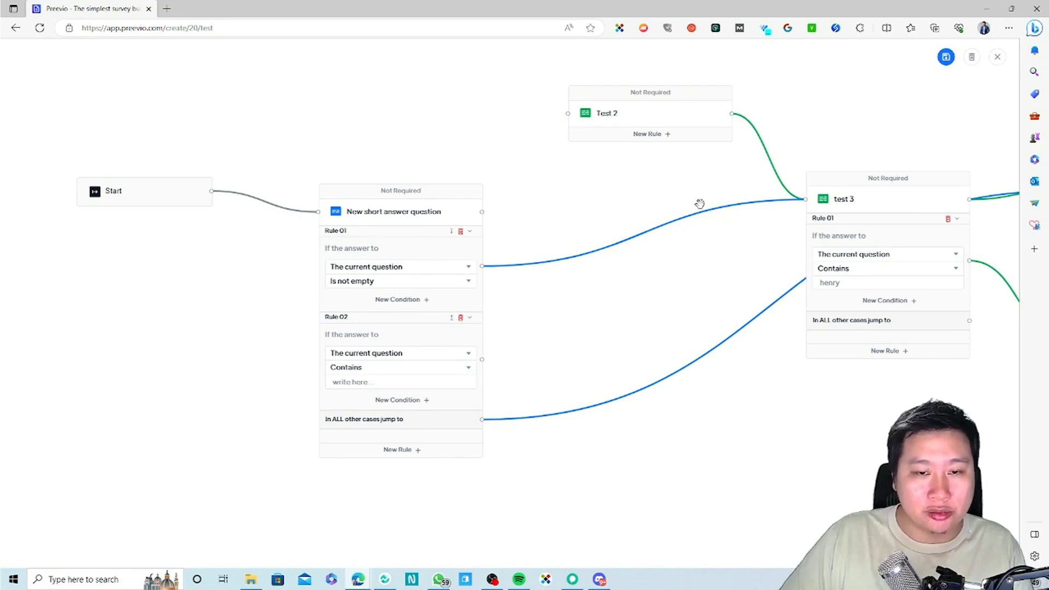
{"action": "left_click", "coordinate": [678, 216]}
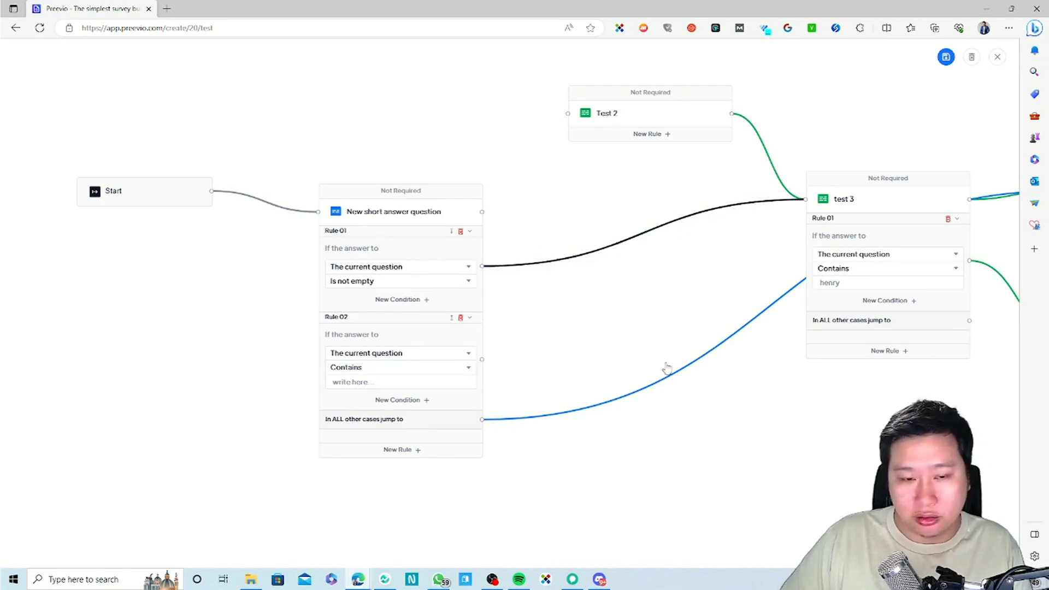
{"action": "key", "text": "BackSpace"}
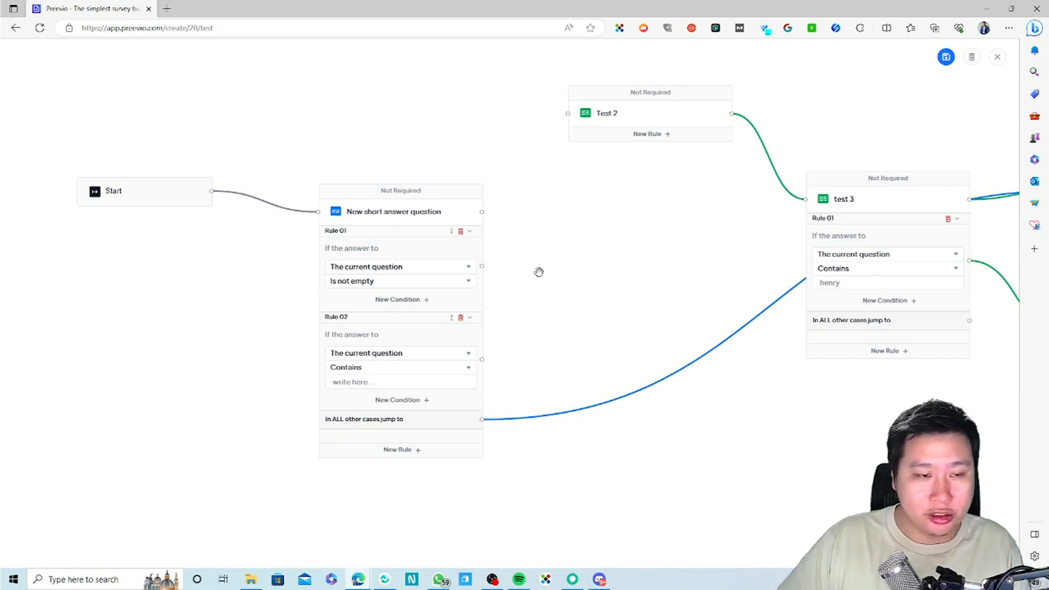
- Connect the short answer question's Rule 01 to Test 2 and Rule 02 to test 3, and close the logic editor
{"action": "left_click_drag", "start_coordinate": [482, 266], "coordinate": [567, 113]}
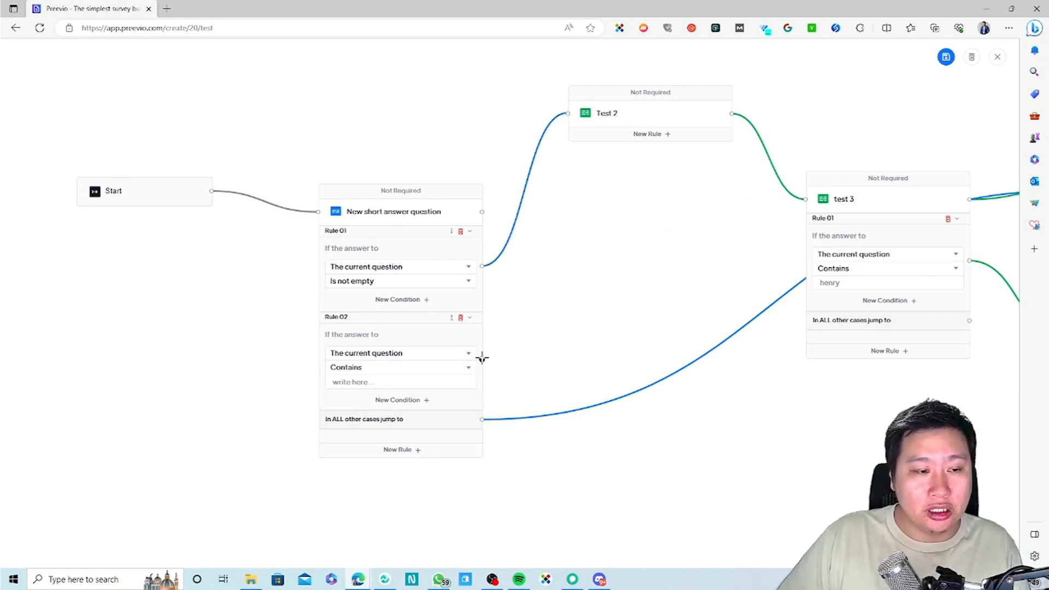
{"action": "left_click_drag", "start_coordinate": [482, 359], "coordinate": [804, 202]}
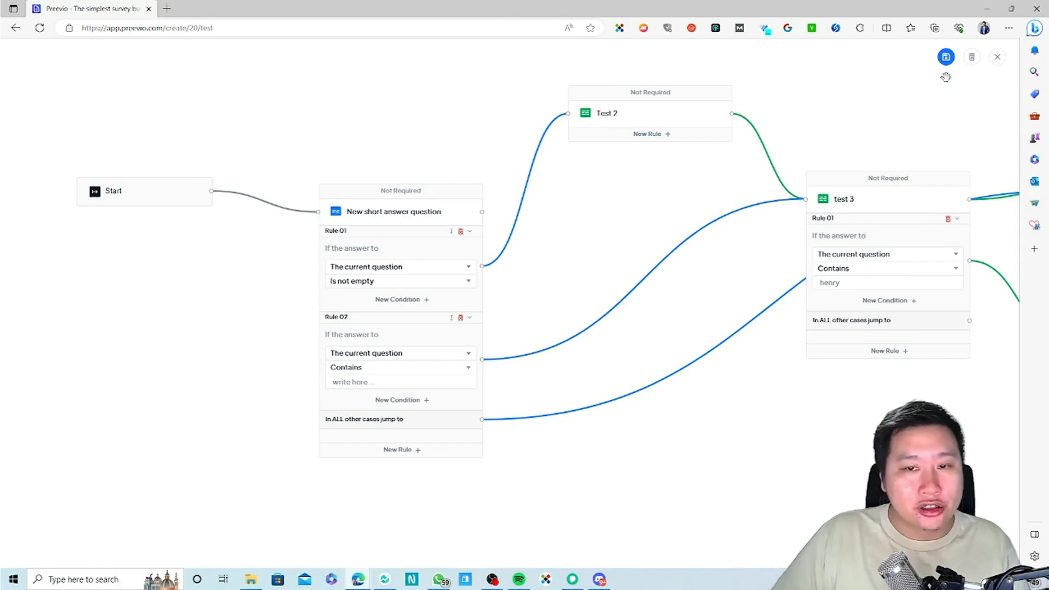
{"action": "left_click", "coordinate": [997, 57]}
{"action": "left_click", "coordinate": [541, 262]}
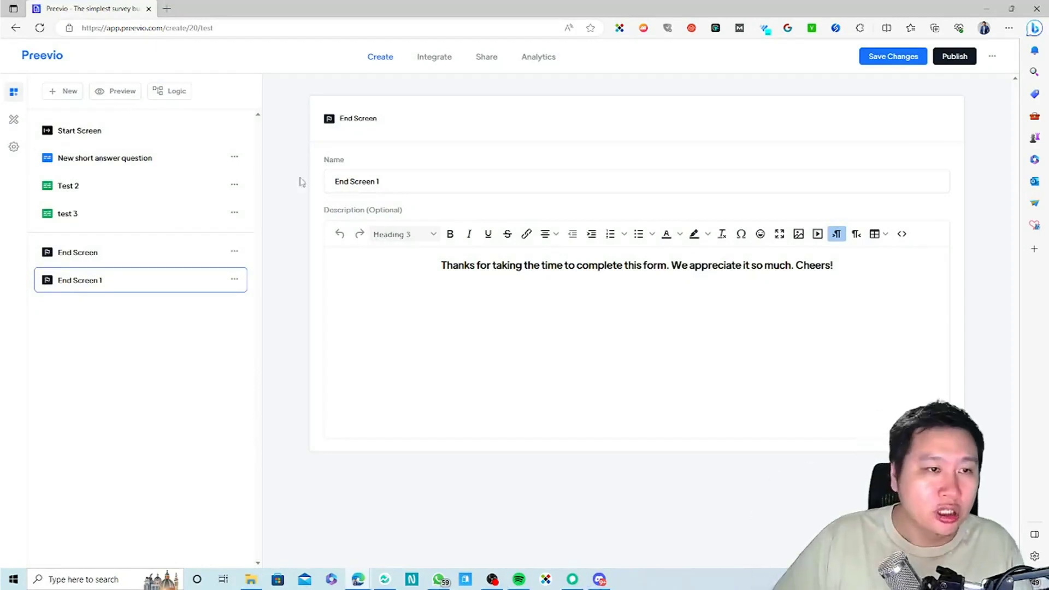
- Preview the form's start screen in the mobile and desktop layouts and return to the form editor
{"action": "left_click", "coordinate": [117, 91]}
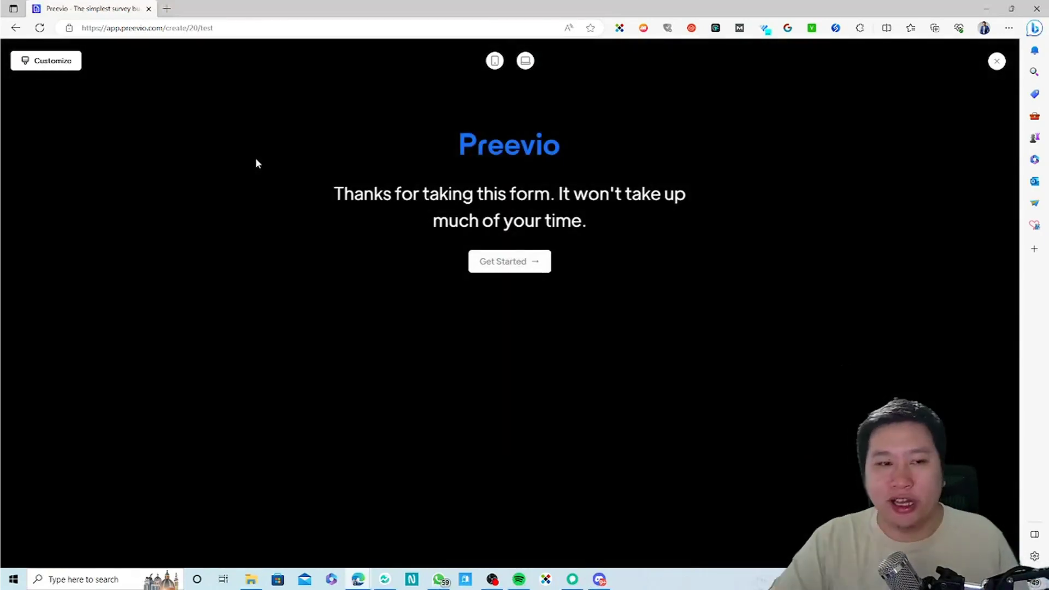
{"action": "left_click", "coordinate": [492, 64]}
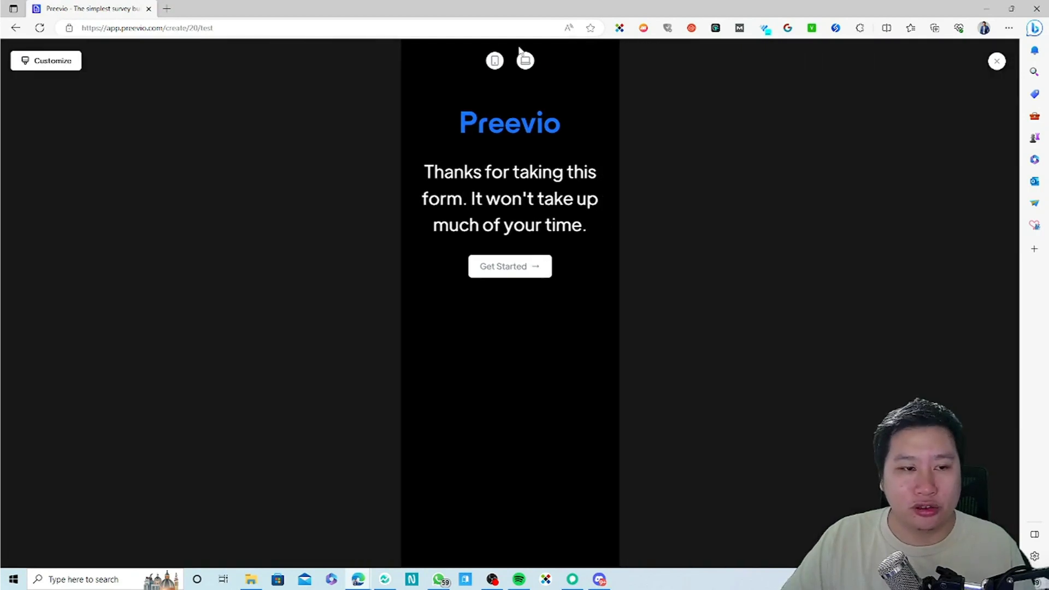
{"action": "left_click", "coordinate": [524, 62]}
{"action": "left_click", "coordinate": [996, 61]}
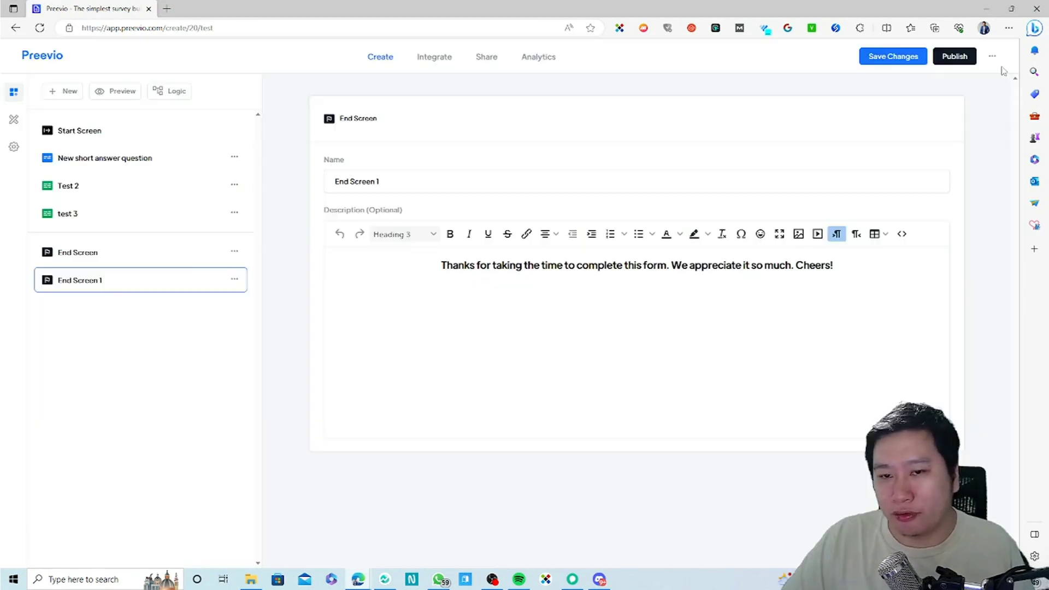
- Open the form's design view and compare the start screen between the mobile and desktop layouts
{"action": "left_click", "coordinate": [73, 97]}
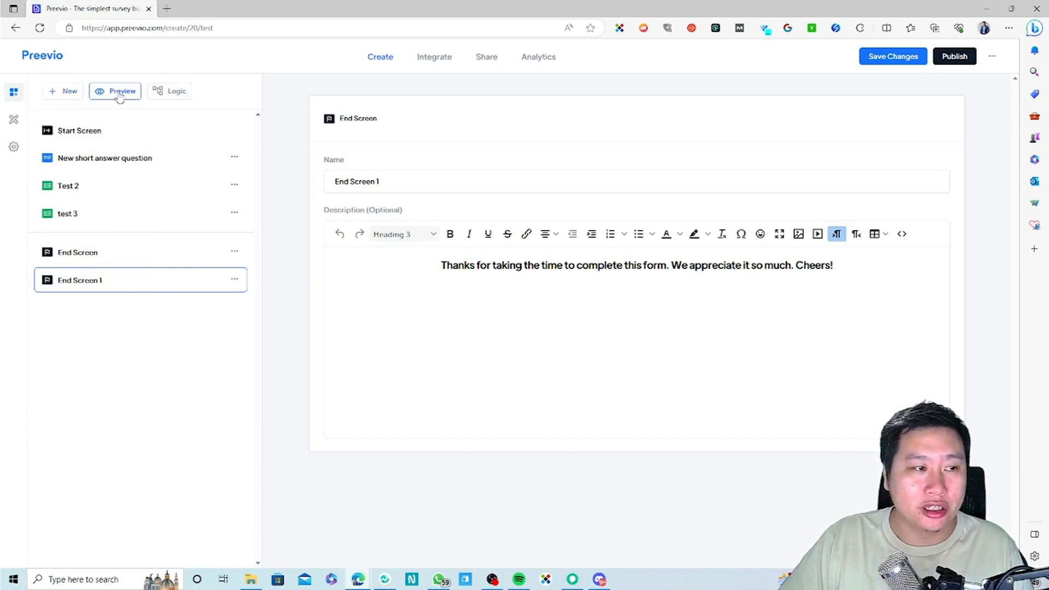
{"action": "left_click", "coordinate": [13, 120]}
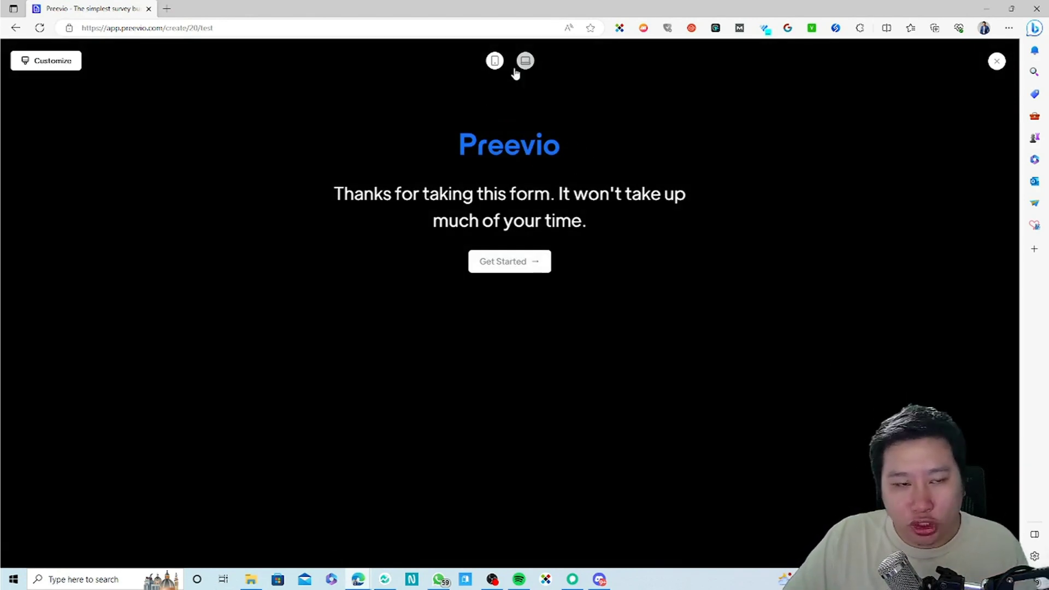
{"action": "left_click", "coordinate": [494, 61]}
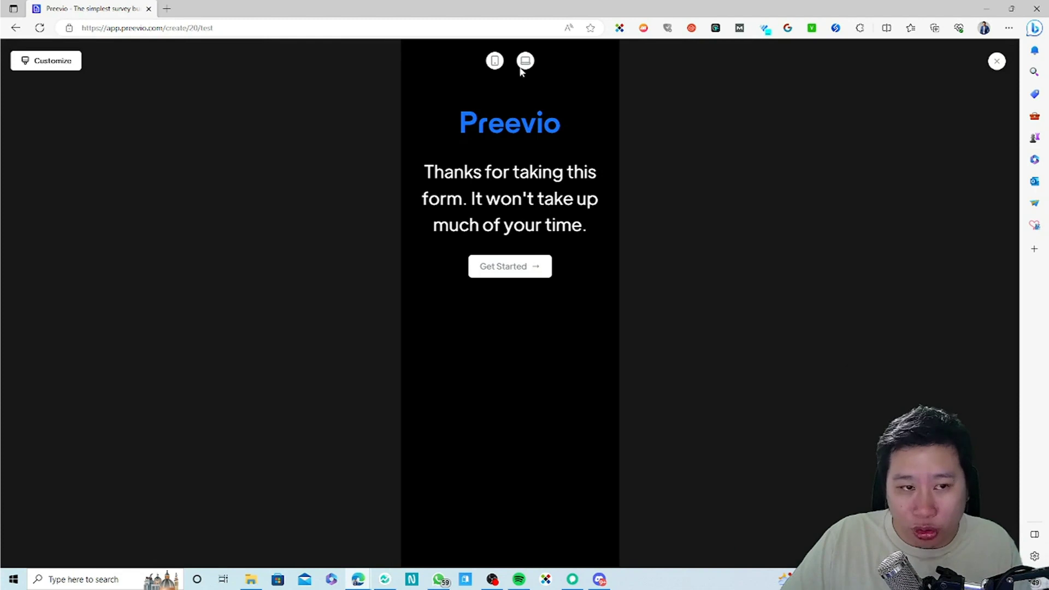
{"action": "left_click", "coordinate": [524, 63]}
{"action": "left_click", "coordinate": [495, 62]}
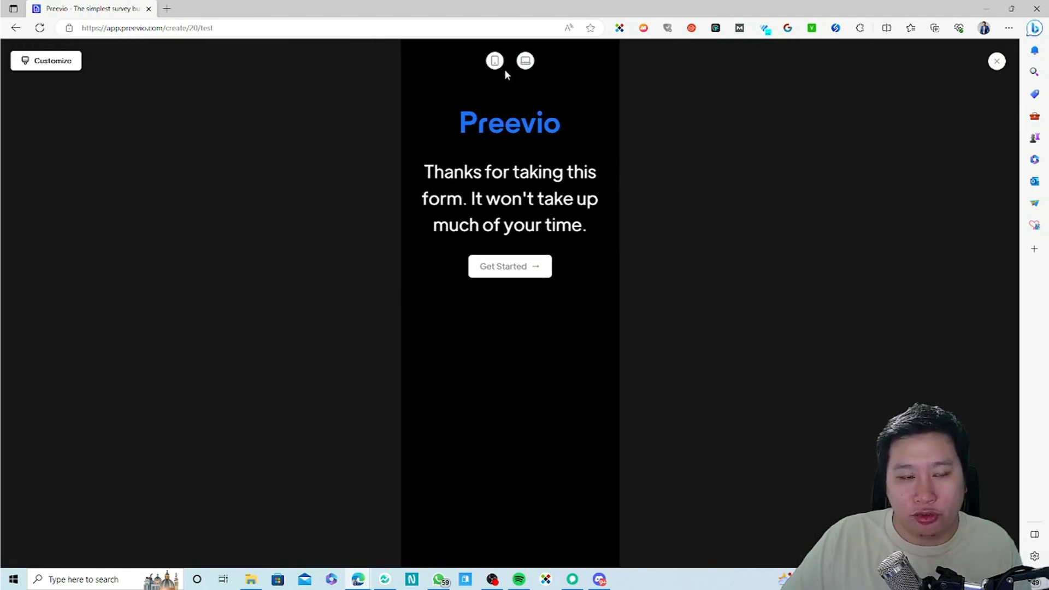
{"action": "left_click", "coordinate": [525, 62]}
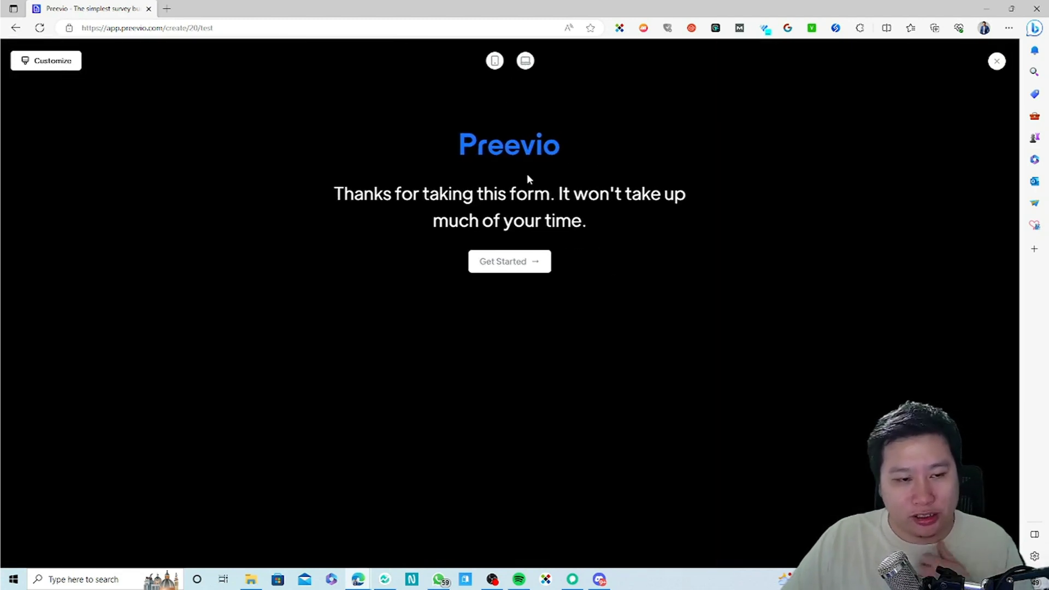
- Open the design customization settings and apply Theme 1 to the current start screen only
{"action": "left_click", "coordinate": [46, 61]}
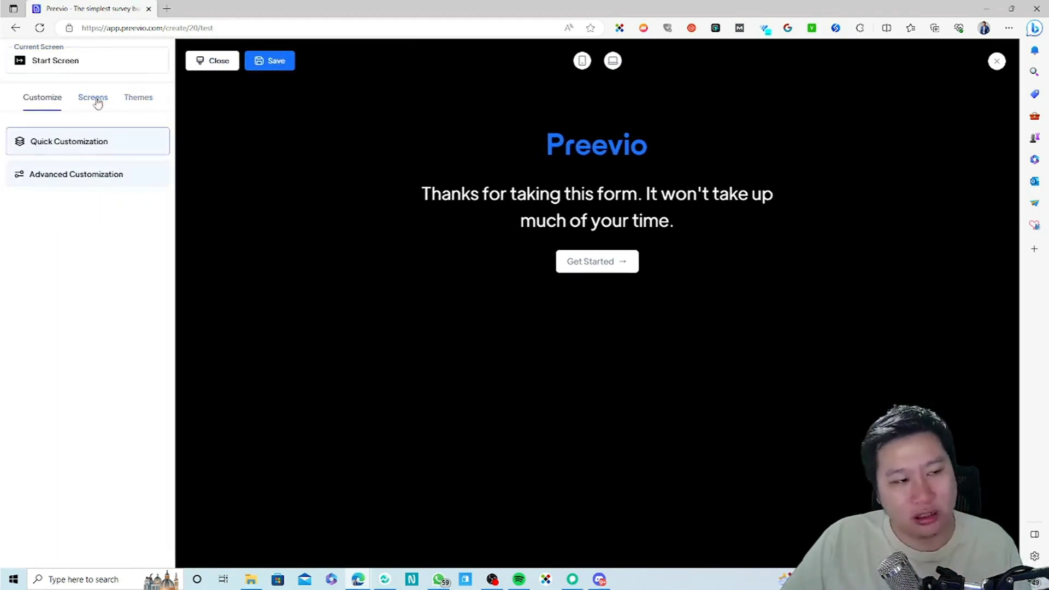
{"action": "left_click", "coordinate": [138, 97]}
{"action": "left_click", "coordinate": [72, 164]}
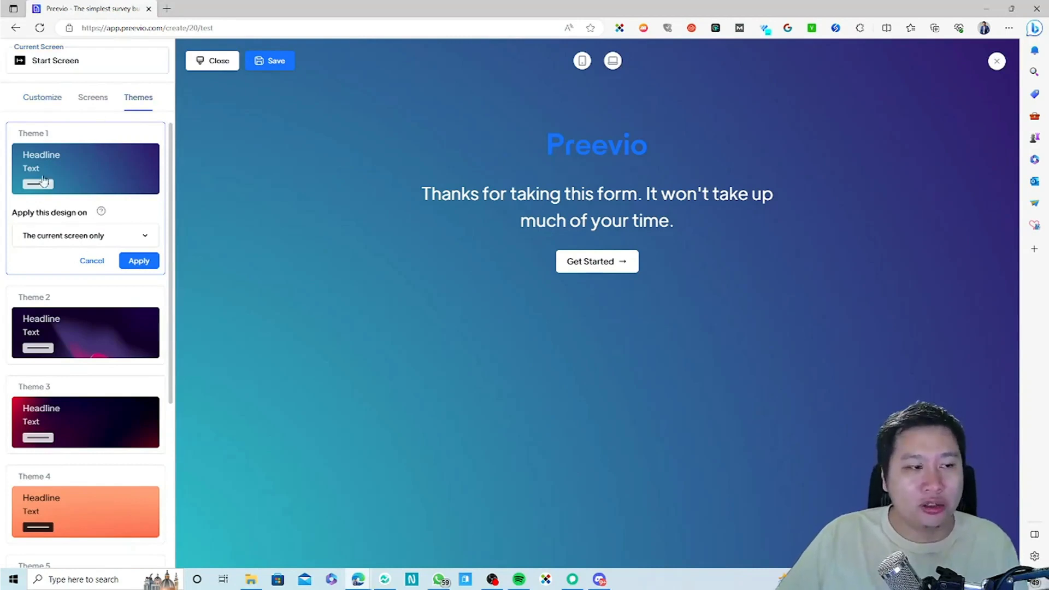
{"action": "left_click", "coordinate": [69, 236]}
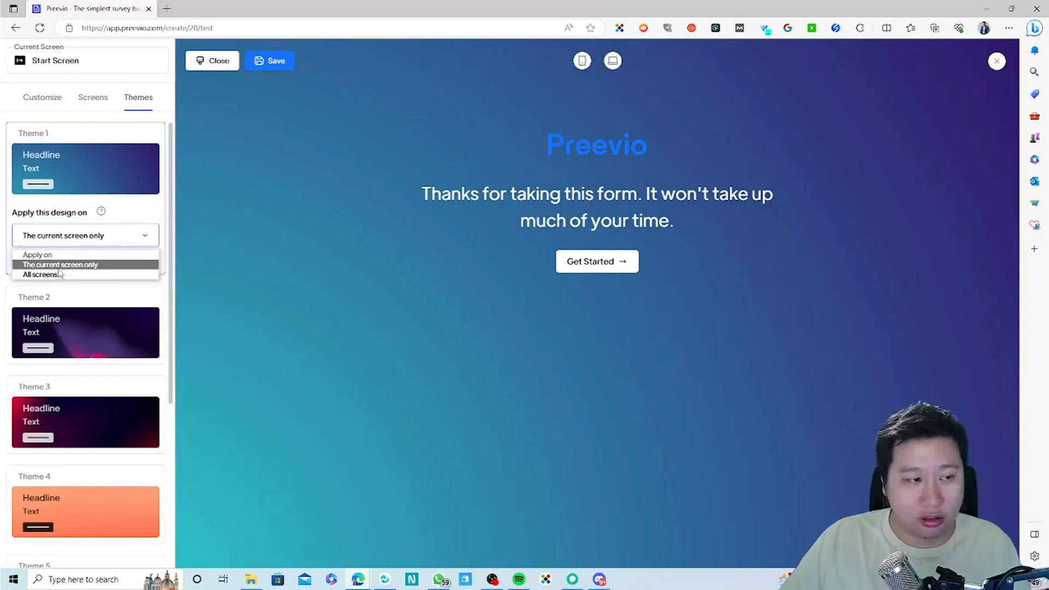
{"action": "left_click", "coordinate": [88, 96]}
{"action": "left_click", "coordinate": [134, 101]}
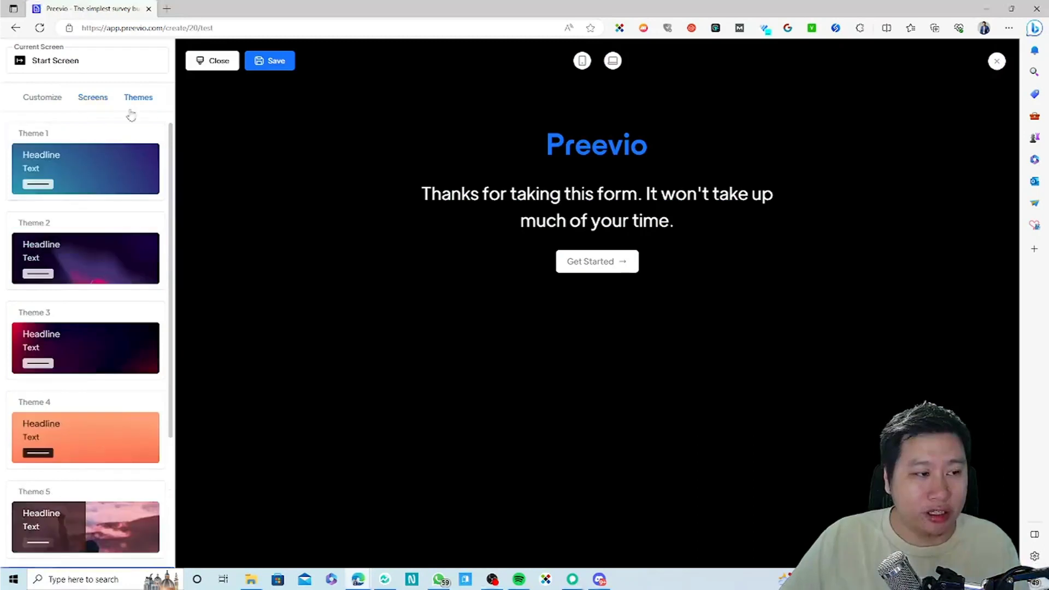
{"action": "left_click", "coordinate": [74, 164]}
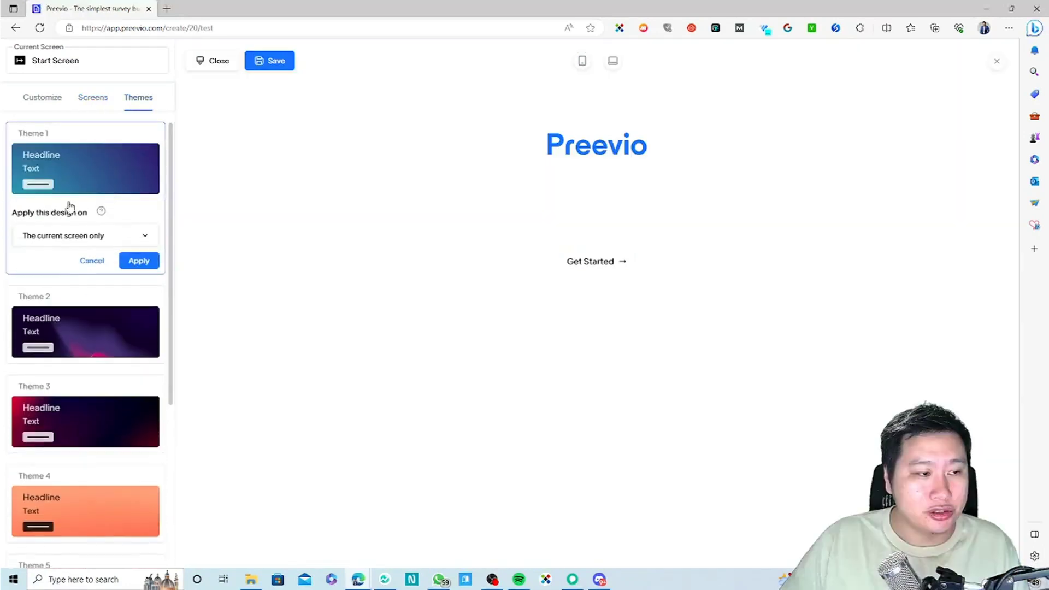
{"action": "left_click", "coordinate": [137, 260]}
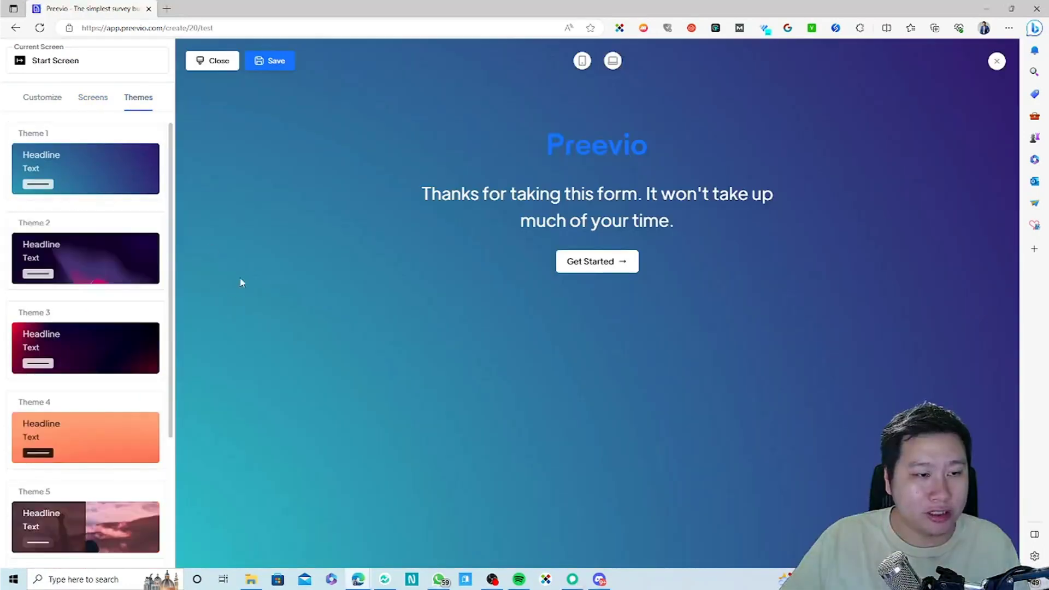
- Apply the short answer question's screen design to the current start screen only
{"action": "left_click", "coordinate": [93, 105]}
{"action": "left_click", "coordinate": [87, 240]}
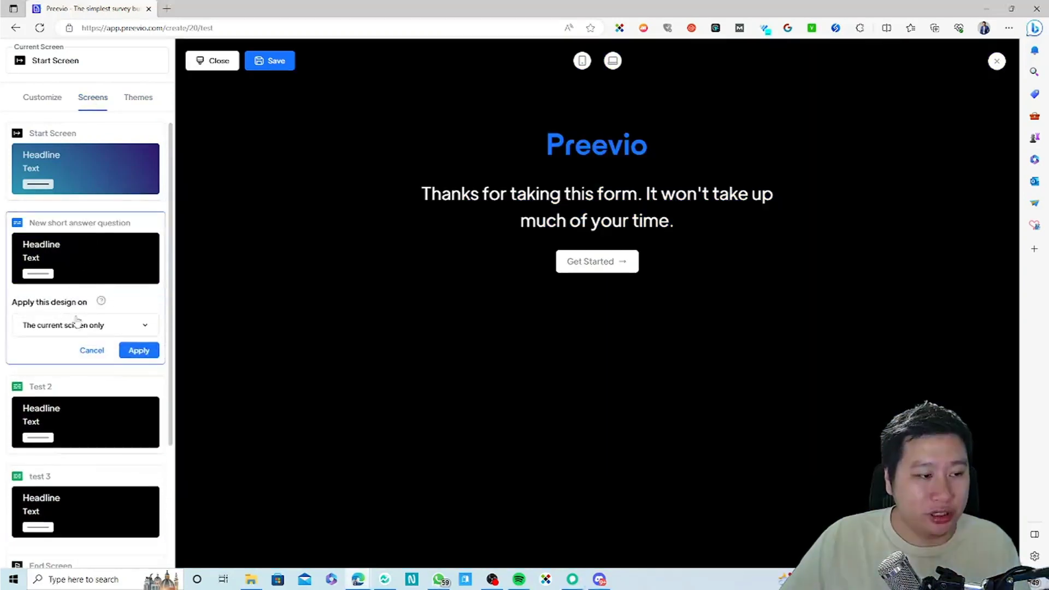
{"action": "left_click", "coordinate": [66, 328]}
{"action": "left_click", "coordinate": [59, 328]}
{"action": "left_click", "coordinate": [60, 328]}
{"action": "left_click", "coordinate": [87, 354]}
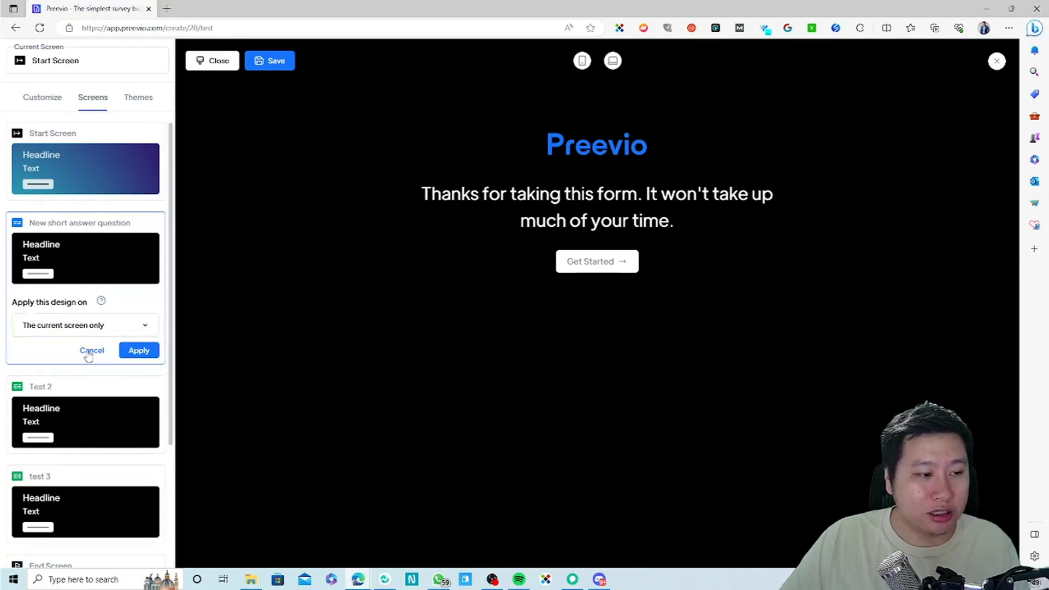
{"action": "left_click", "coordinate": [137, 351]}
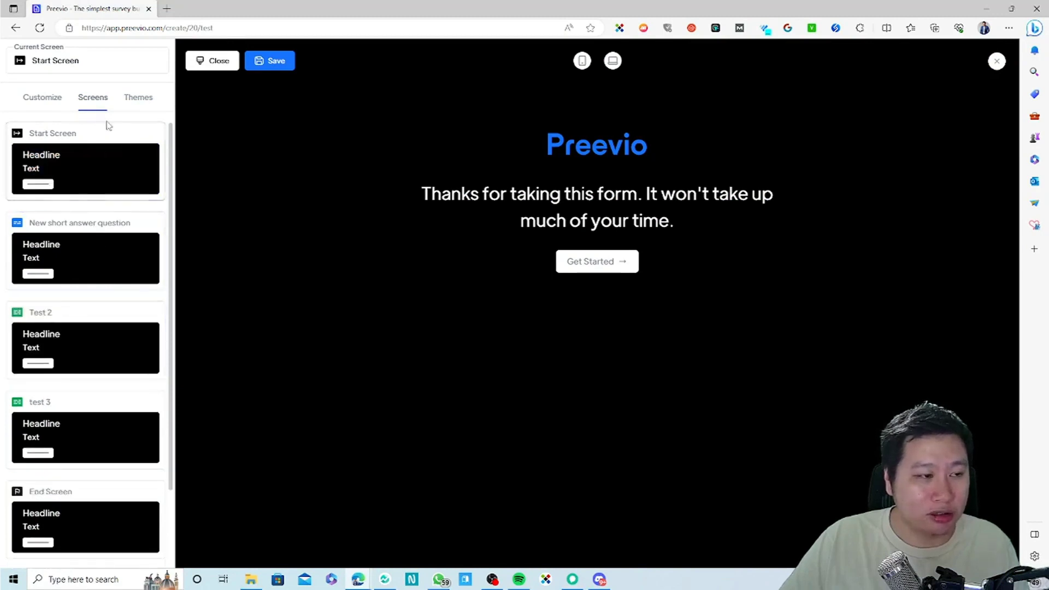
- Reapply Theme 1 to the start screen only
{"action": "left_click", "coordinate": [83, 143]}
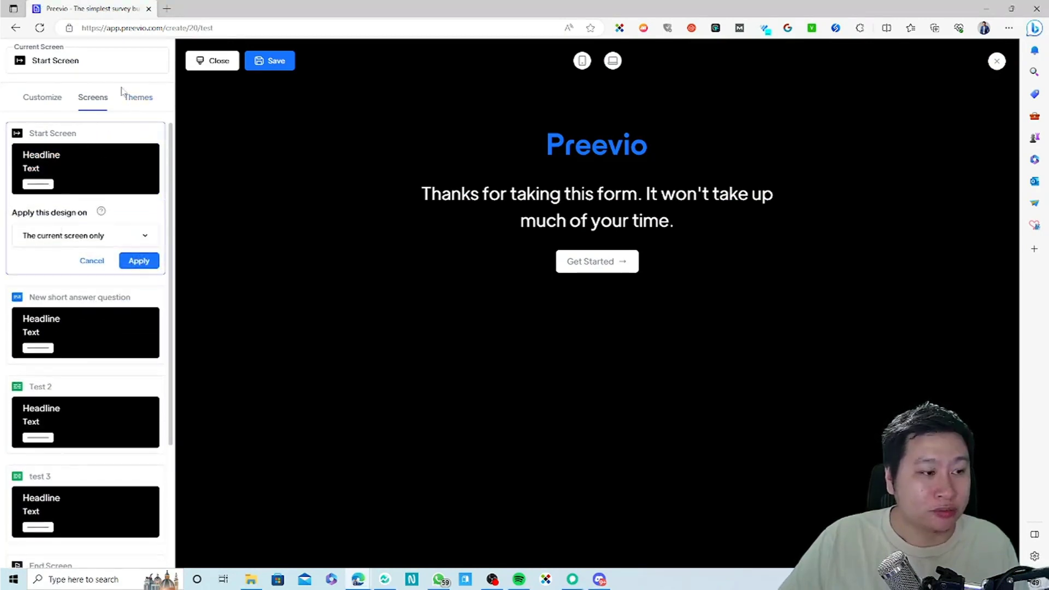
{"action": "left_click", "coordinate": [138, 98]}
{"action": "left_click", "coordinate": [73, 197]}
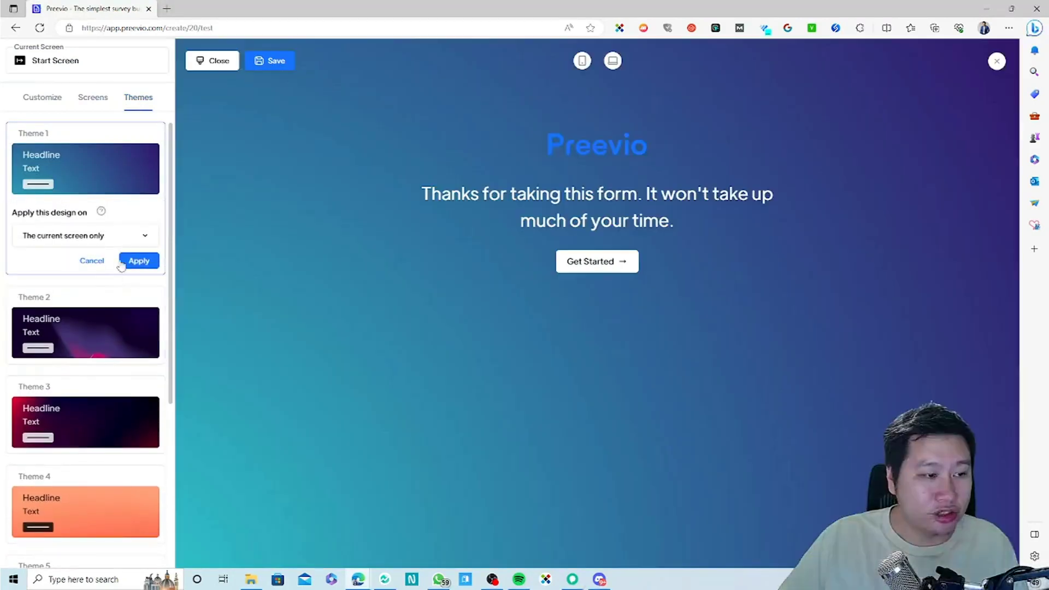
{"action": "left_click", "coordinate": [139, 261]}
- Look over the existing screen designs and the apply options for the start screen's design
{"action": "left_click", "coordinate": [93, 97]}
{"action": "left_click", "coordinate": [80, 174]}
{"action": "left_click", "coordinate": [64, 236]}
{"action": "left_click", "coordinate": [63, 240]}
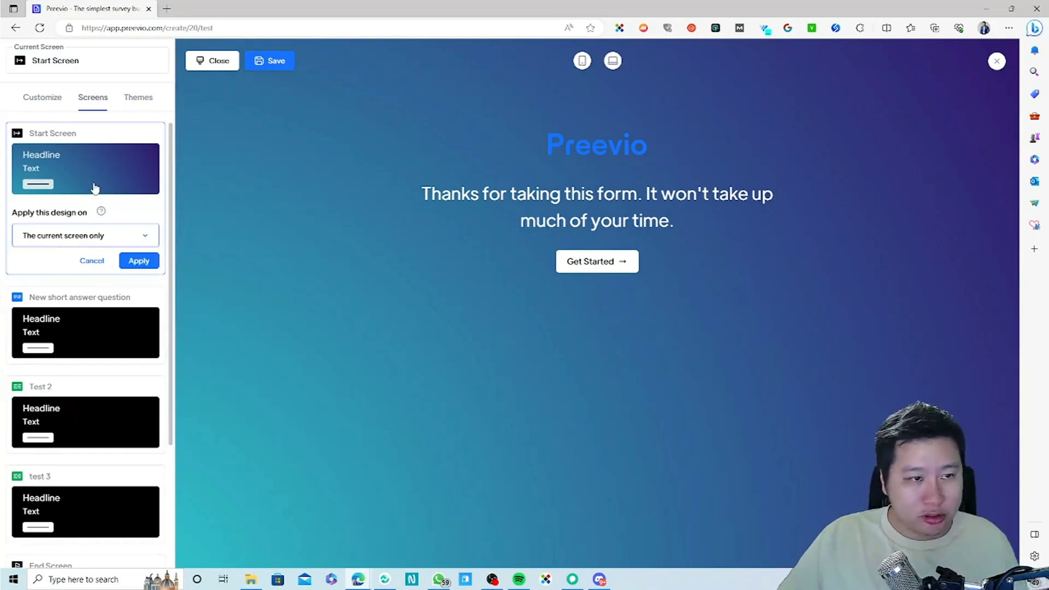
- Apply Theme 1 to all screens and confirm replacing their designs
{"action": "left_click", "coordinate": [144, 105]}
{"action": "left_click", "coordinate": [86, 174]}
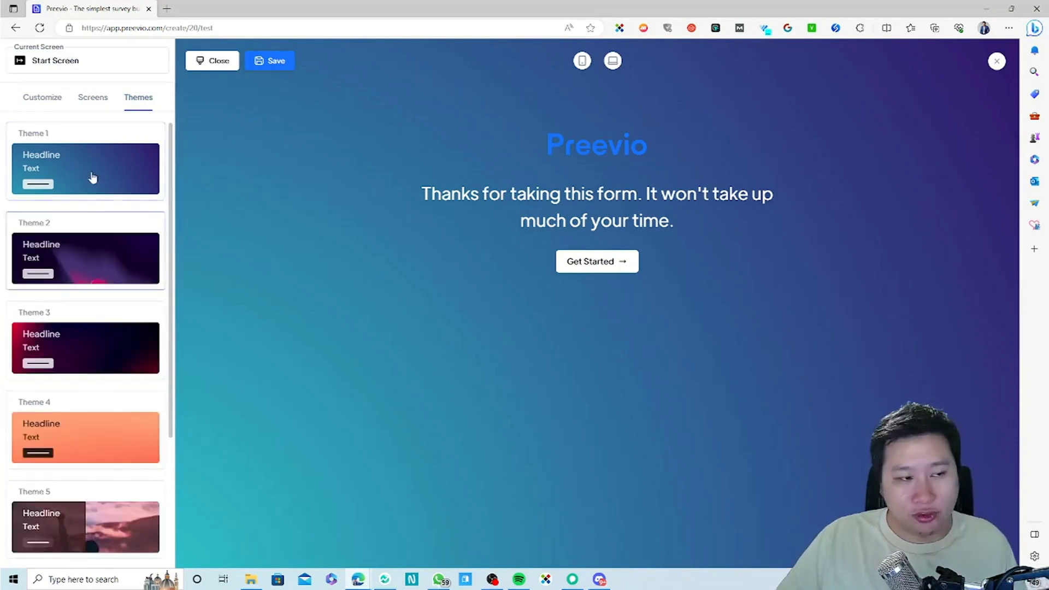
{"action": "left_click", "coordinate": [93, 236]}
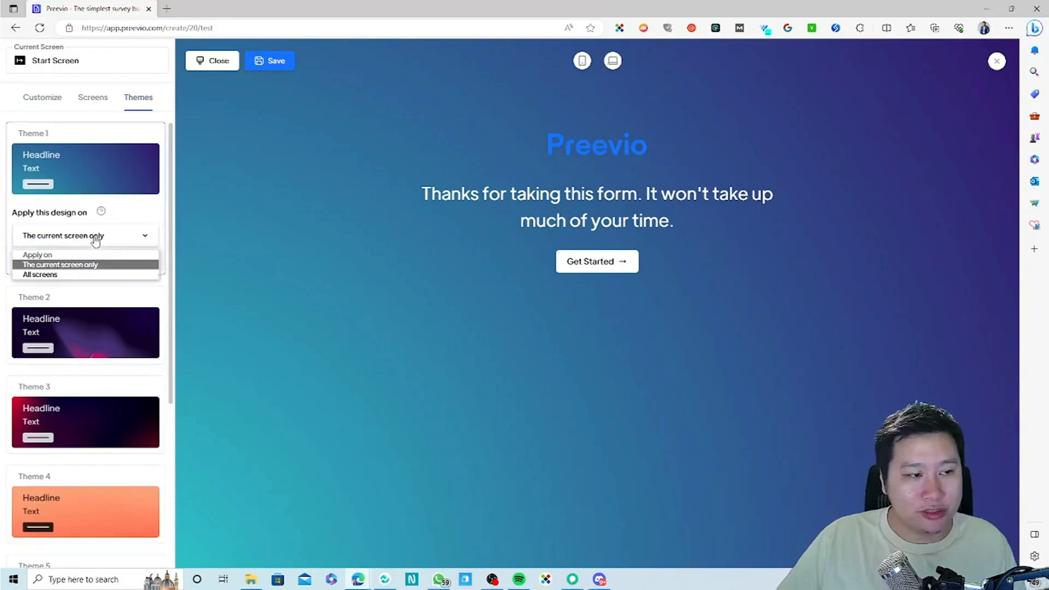
{"action": "left_click", "coordinate": [41, 276]}
{"action": "left_click", "coordinate": [137, 262]}
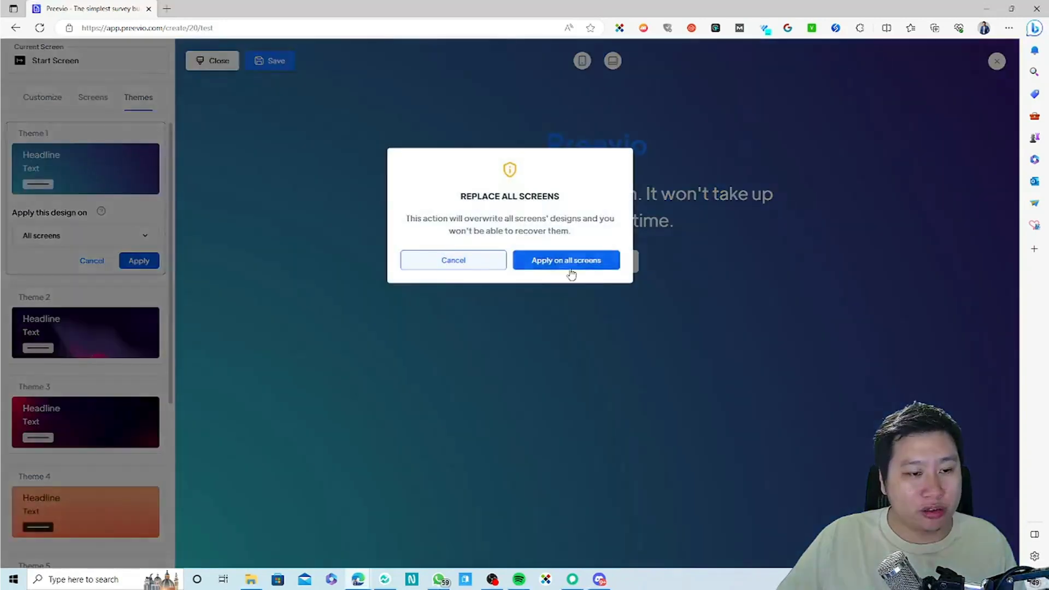
{"action": "left_click", "coordinate": [567, 265]}
- Look over the form's screen designs, the apply options for the Test 2 design, and the available themes
{"action": "left_click", "coordinate": [94, 99]}
{"action": "scroll", "coordinate": [65, 359], "scroll_direction": "down", "scroll_amount": 2}
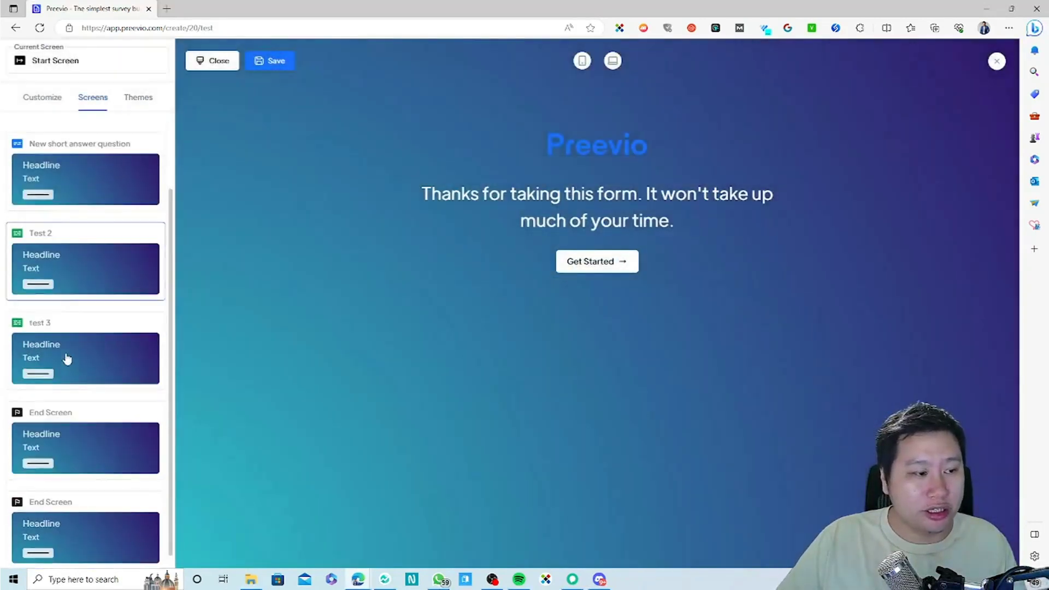
{"action": "left_click", "coordinate": [82, 260]}
{"action": "left_click", "coordinate": [70, 331]}
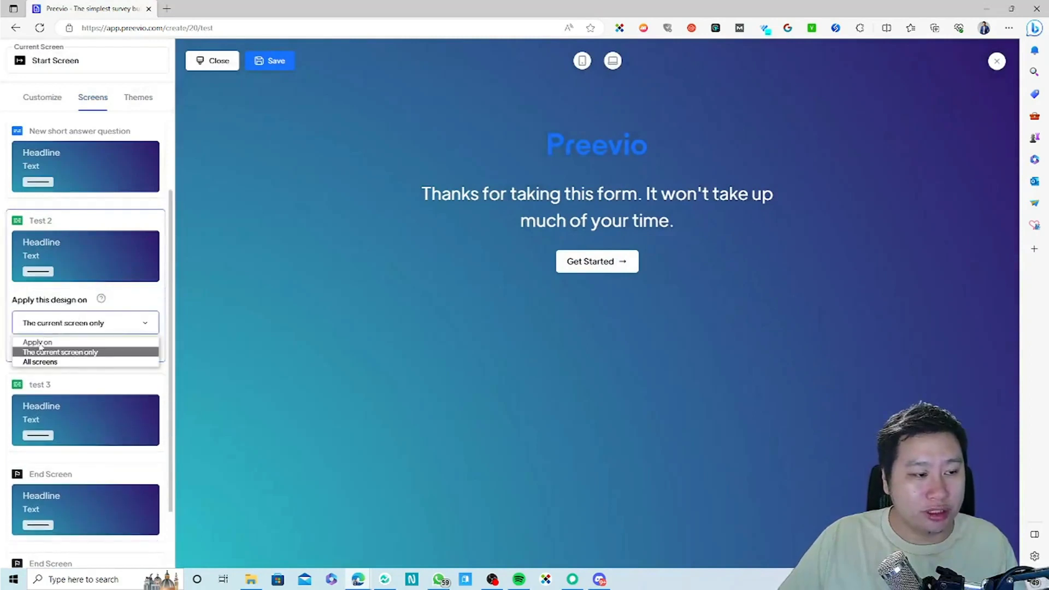
{"action": "left_click", "coordinate": [53, 304]}
{"action": "left_click", "coordinate": [118, 94]}
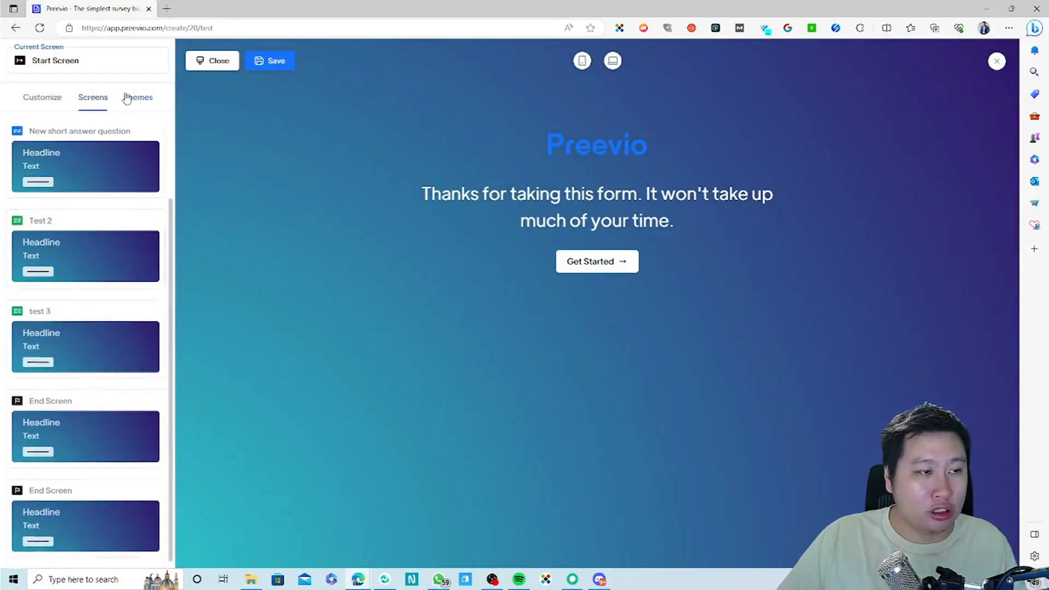
{"action": "left_click", "coordinate": [134, 102]}
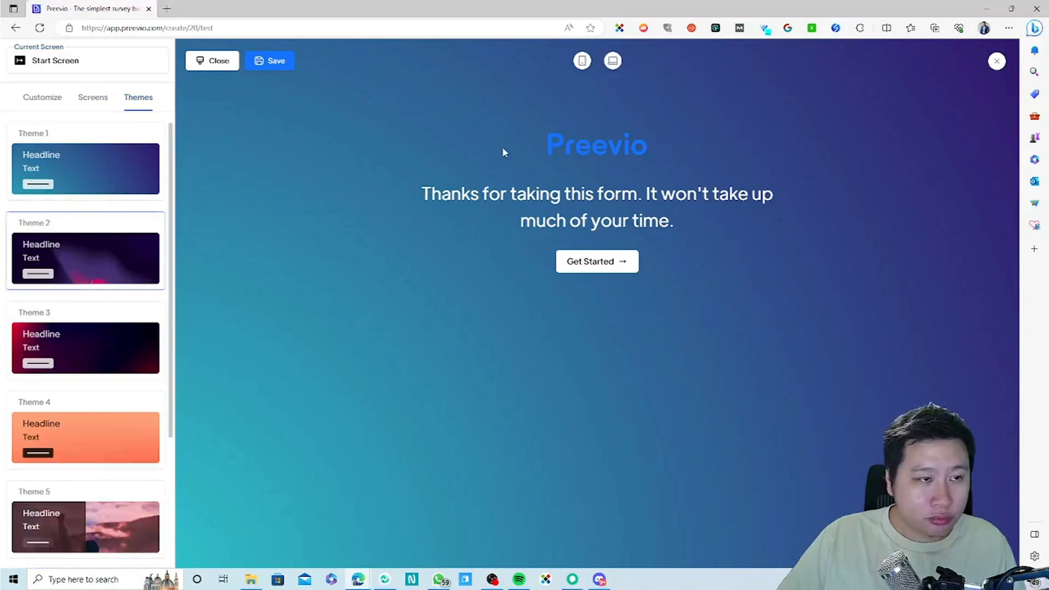
{"action": "left_click", "coordinate": [93, 97]}
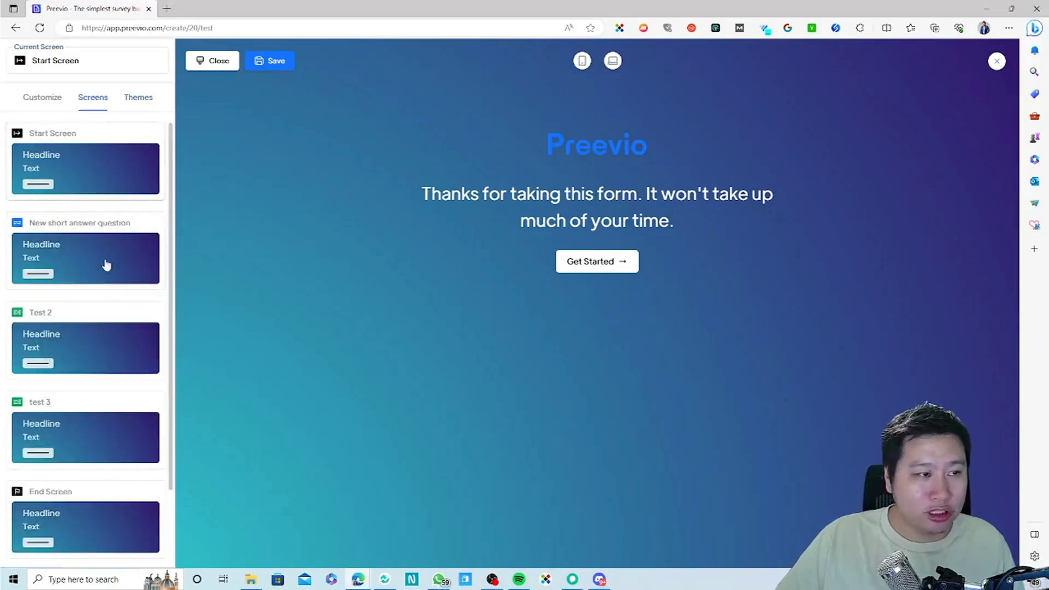
{"action": "left_click", "coordinate": [91, 351]}
{"action": "scroll", "coordinate": [91, 351], "scroll_direction": "down", "scroll_amount": 3}
{"action": "scroll", "coordinate": [91, 306], "scroll_direction": "up", "scroll_amount": 3}
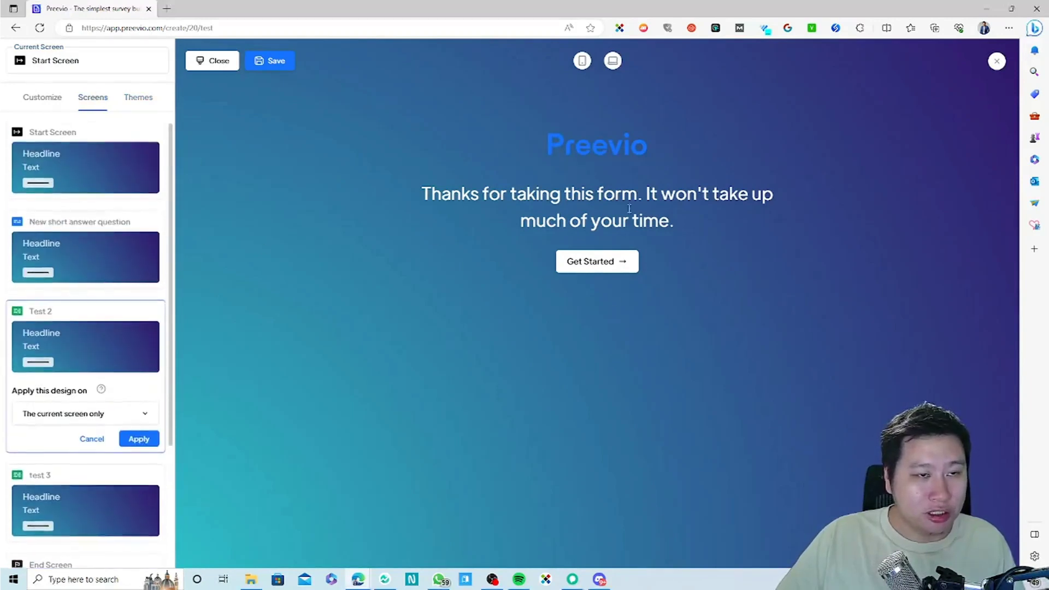
- Move past the start screen in the preview and switch the current screen to test 3
{"action": "left_click", "coordinate": [603, 263]}
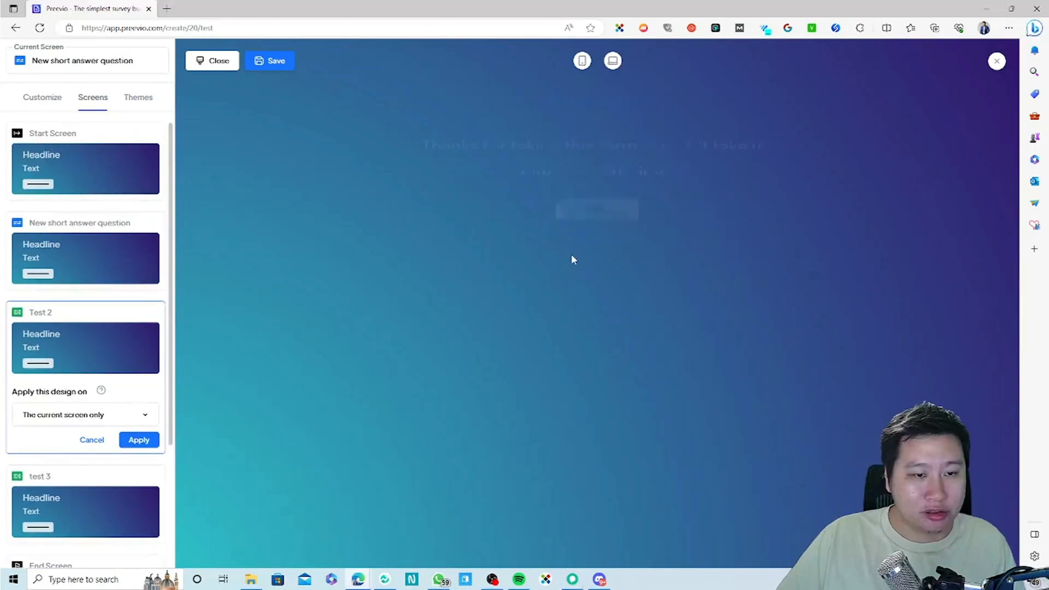
{"action": "left_click", "coordinate": [71, 67]}
{"action": "left_click", "coordinate": [55, 204]}
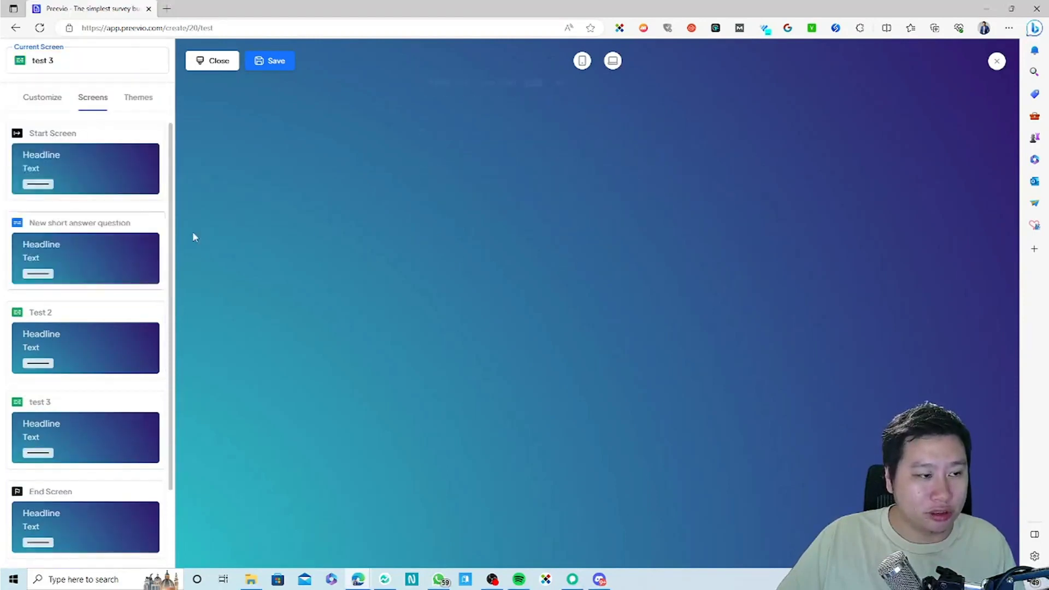
- Preview Theme 2 on the test 3 screen and compare it with the existing screen designs, including Test 2's
{"action": "left_click", "coordinate": [138, 97]}
{"action": "left_click", "coordinate": [96, 257]}
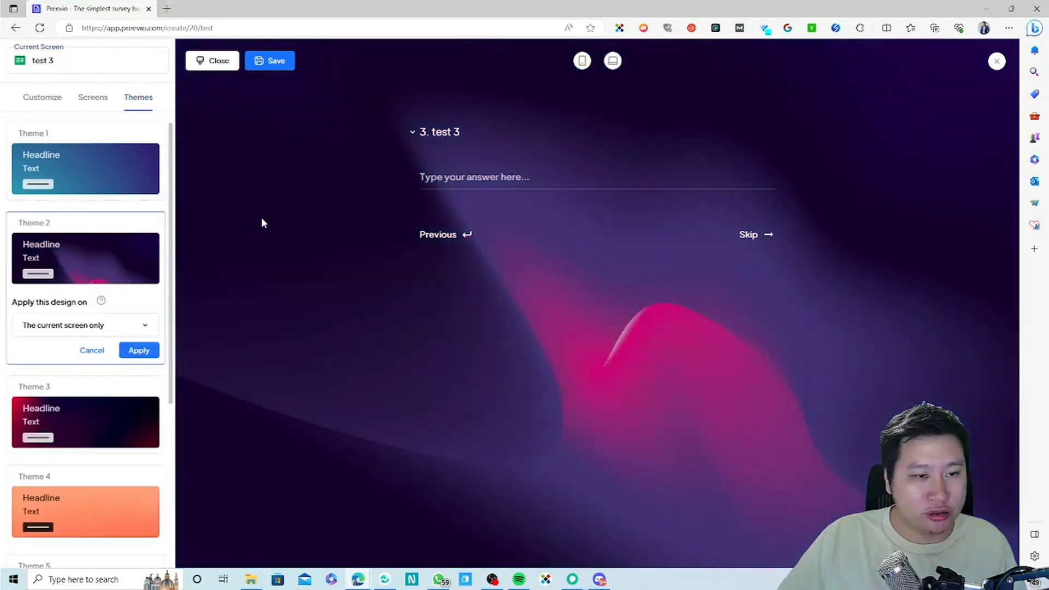
{"action": "left_click", "coordinate": [93, 97]}
{"action": "left_click", "coordinate": [131, 100]}
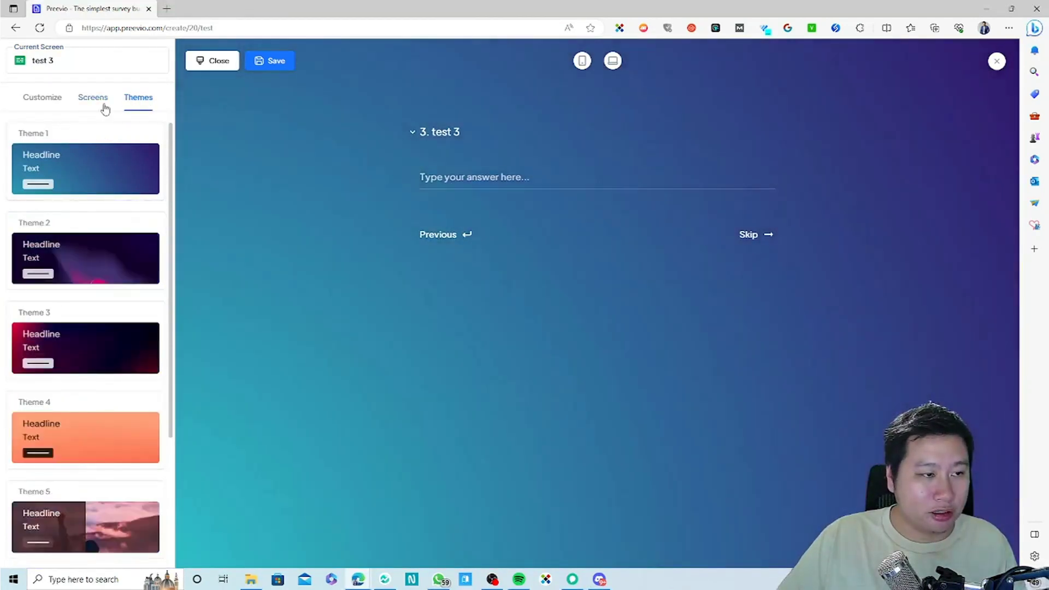
{"action": "left_click", "coordinate": [93, 100]}
{"action": "scroll", "coordinate": [92, 367], "scroll_direction": "down", "scroll_amount": 3}
{"action": "scroll", "coordinate": [94, 369], "scroll_direction": "up", "scroll_amount": 3}
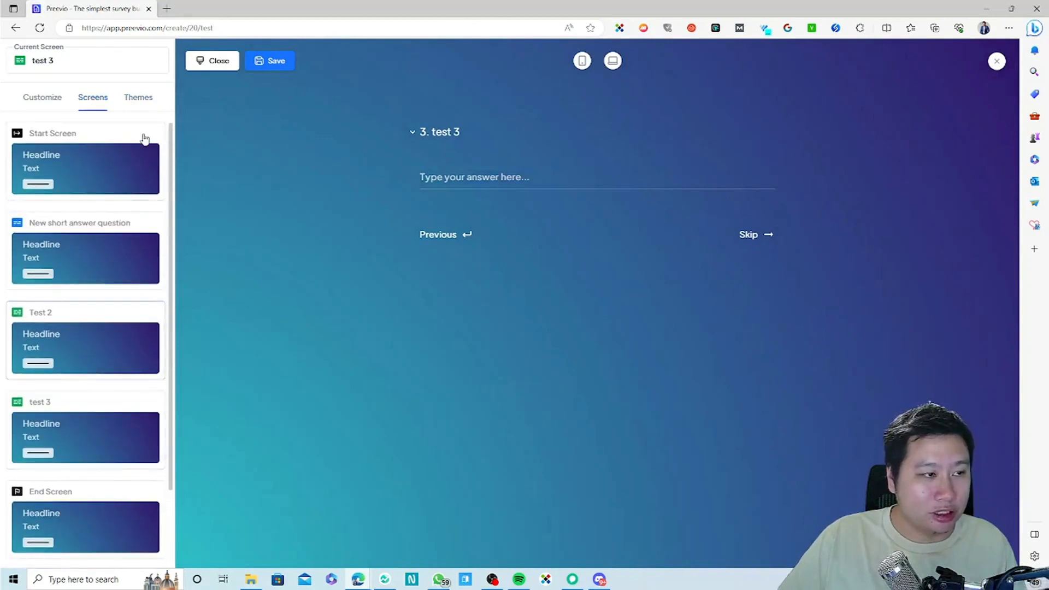
{"action": "left_click", "coordinate": [118, 363]}
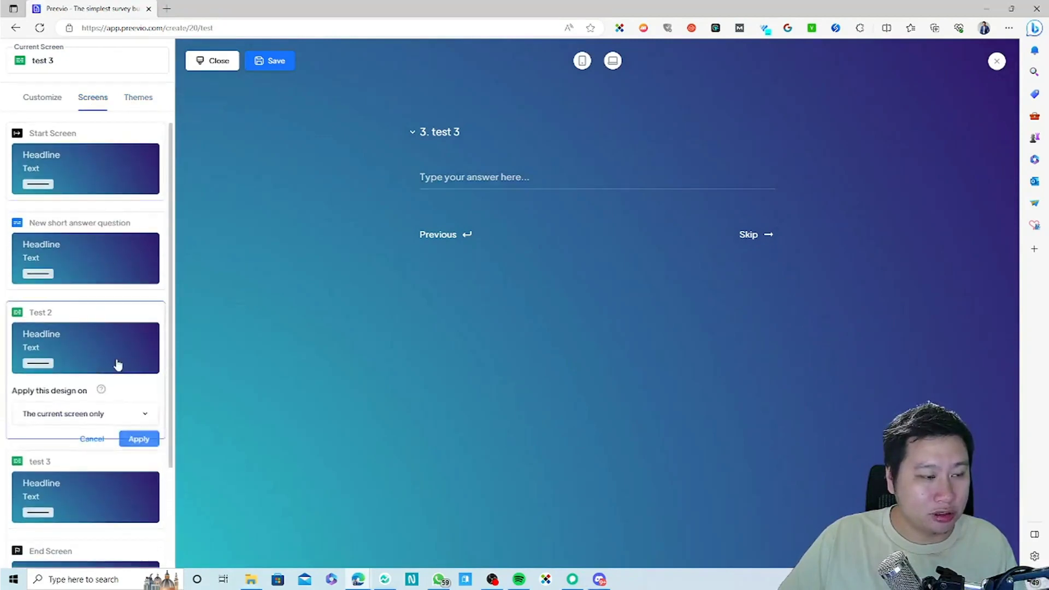
- Apply Theme 2 to the test 3 screen only
{"action": "left_click", "coordinate": [137, 98]}
{"action": "left_click", "coordinate": [117, 269]}
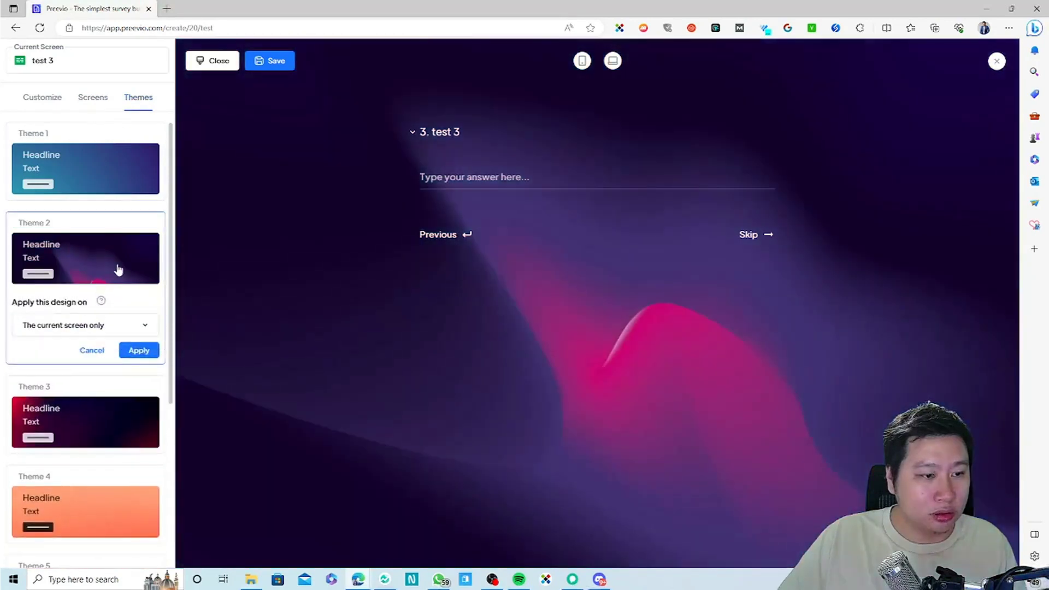
{"action": "left_click", "coordinate": [138, 350]}
- Preview the End Screen and Test 2 designs on the test 3 screen, and return to the theme list without applying them
{"action": "left_click", "coordinate": [90, 112]}
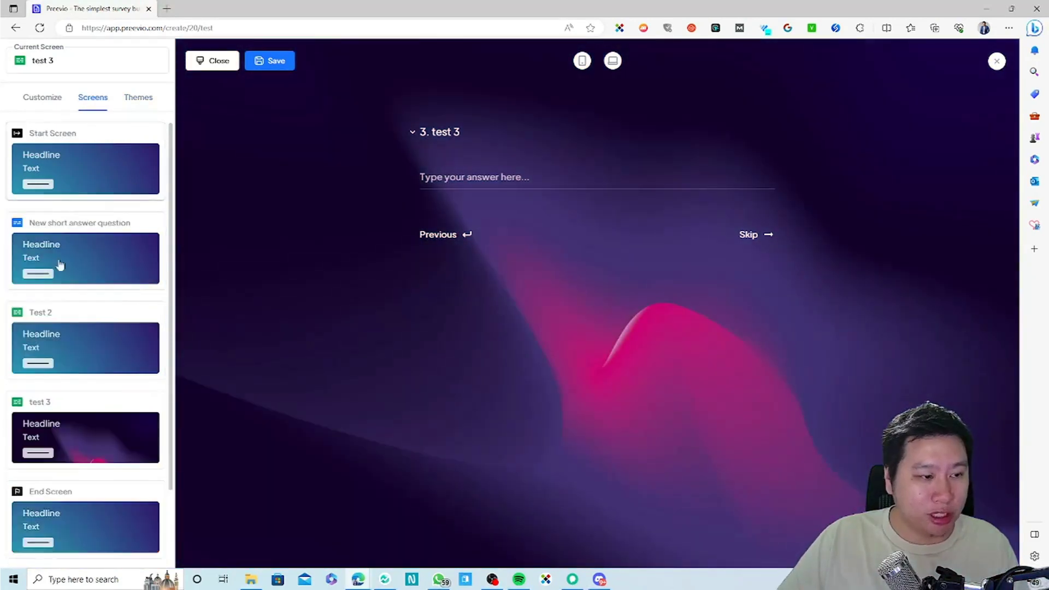
{"action": "scroll", "coordinate": [84, 386], "scroll_direction": "down", "scroll_amount": 2}
{"action": "left_click", "coordinate": [107, 440]}
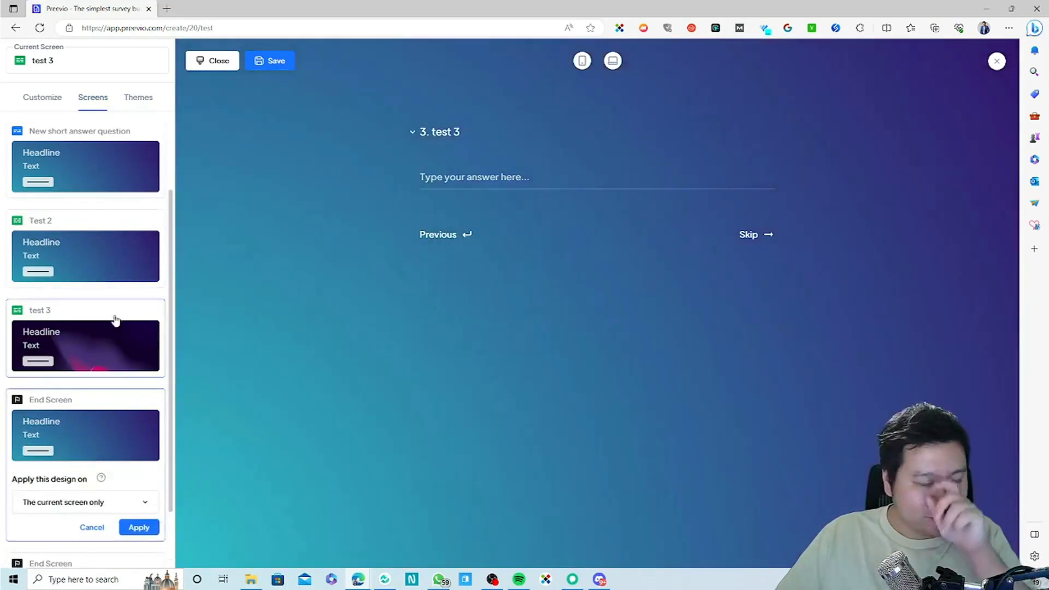
{"action": "left_click", "coordinate": [106, 242]}
{"action": "scroll", "coordinate": [110, 267], "scroll_direction": "up", "scroll_amount": 2}
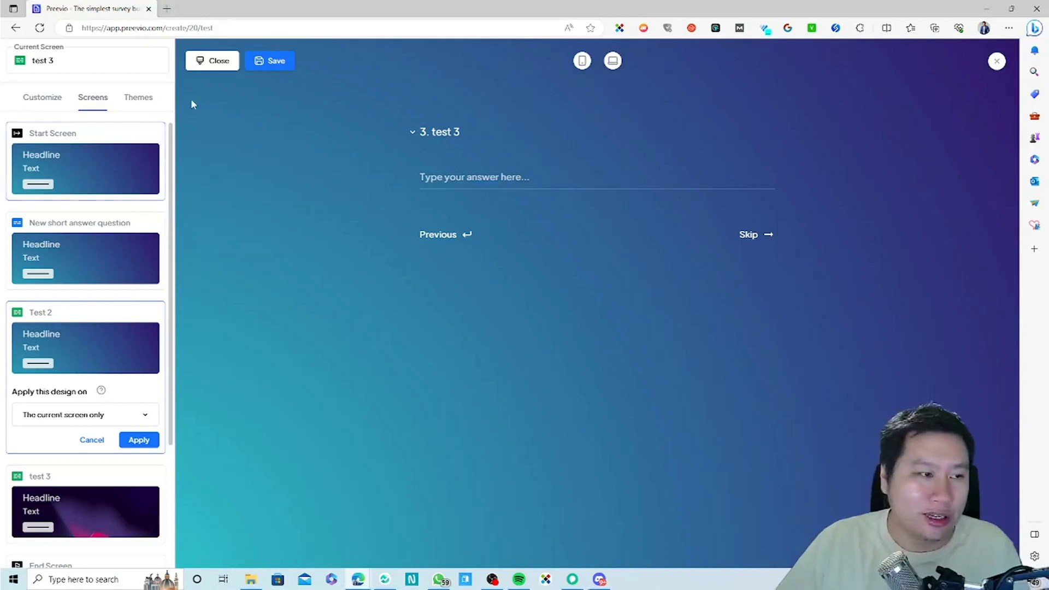
{"action": "left_click", "coordinate": [132, 98]}
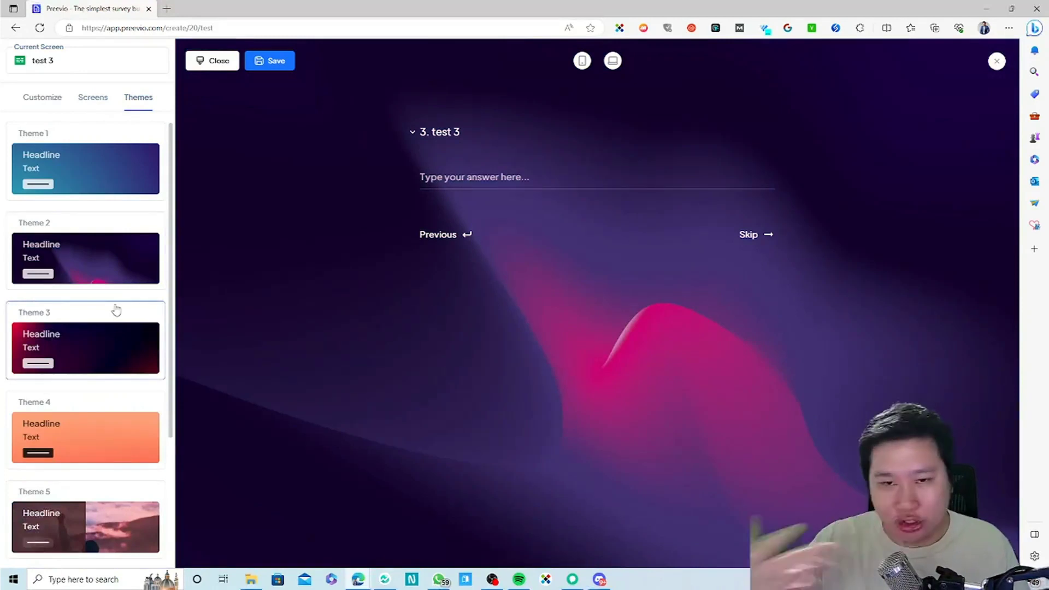
- Open the quick customization of the test 3 screen's design
{"action": "left_click", "coordinate": [45, 99]}
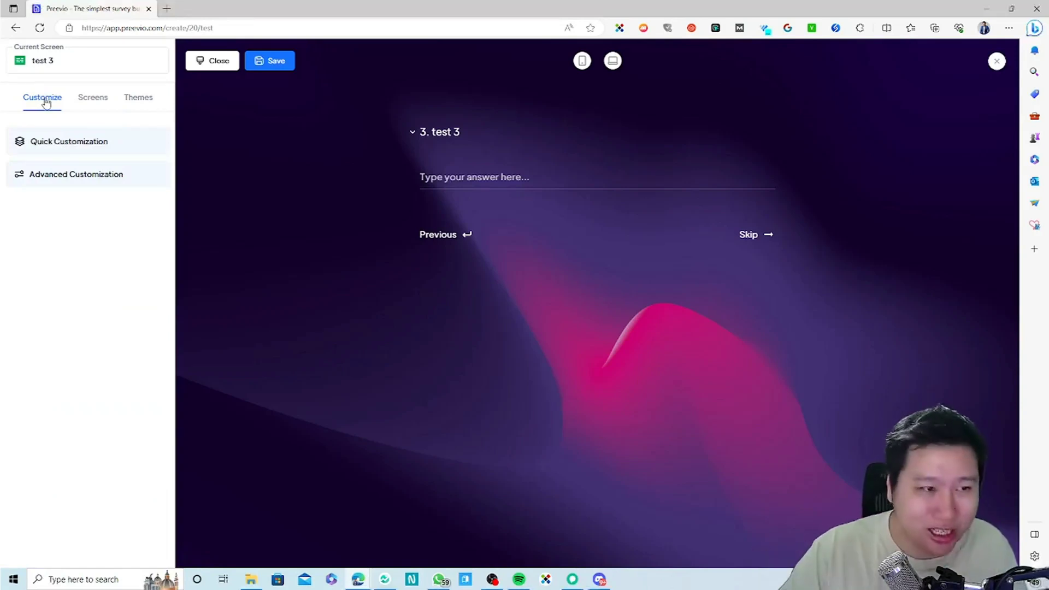
{"action": "left_click", "coordinate": [63, 141]}
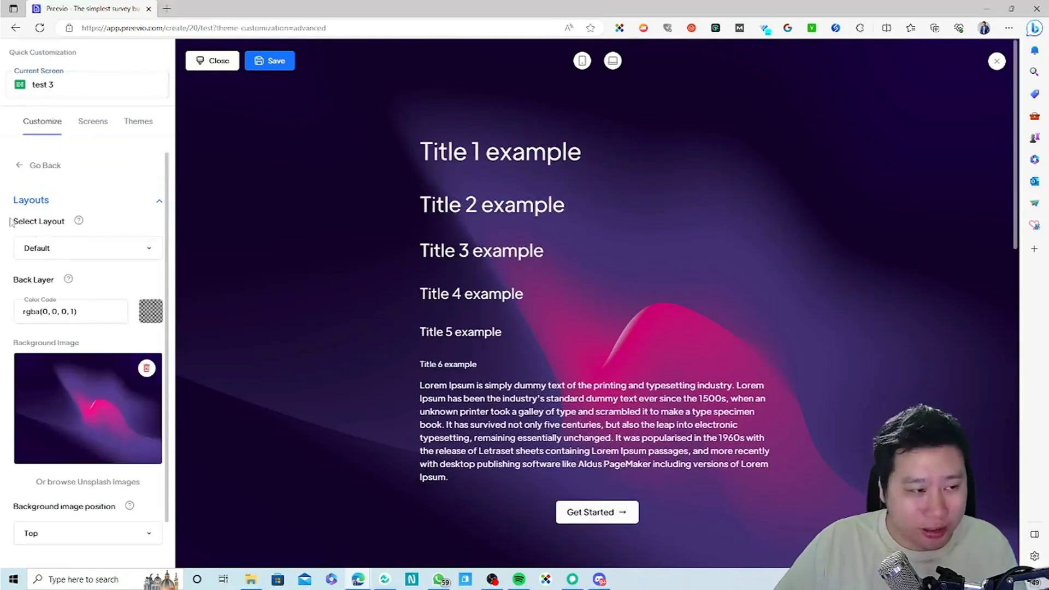
- Try the Left to right and Right to left layouts on the test 3 screen, and restore the Default layout
{"action": "left_click", "coordinate": [49, 248]}
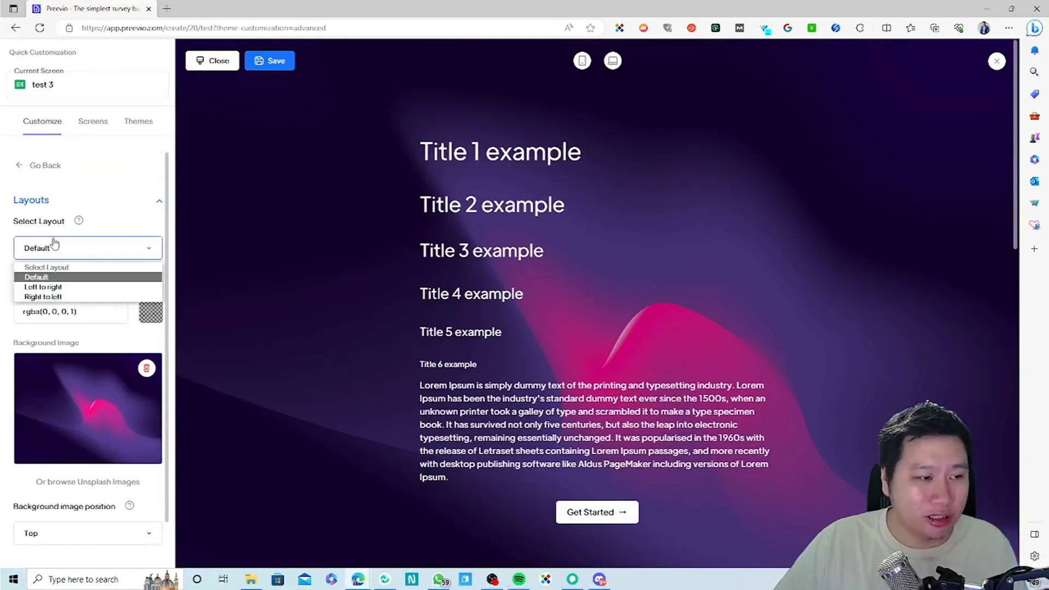
{"action": "left_click", "coordinate": [46, 288]}
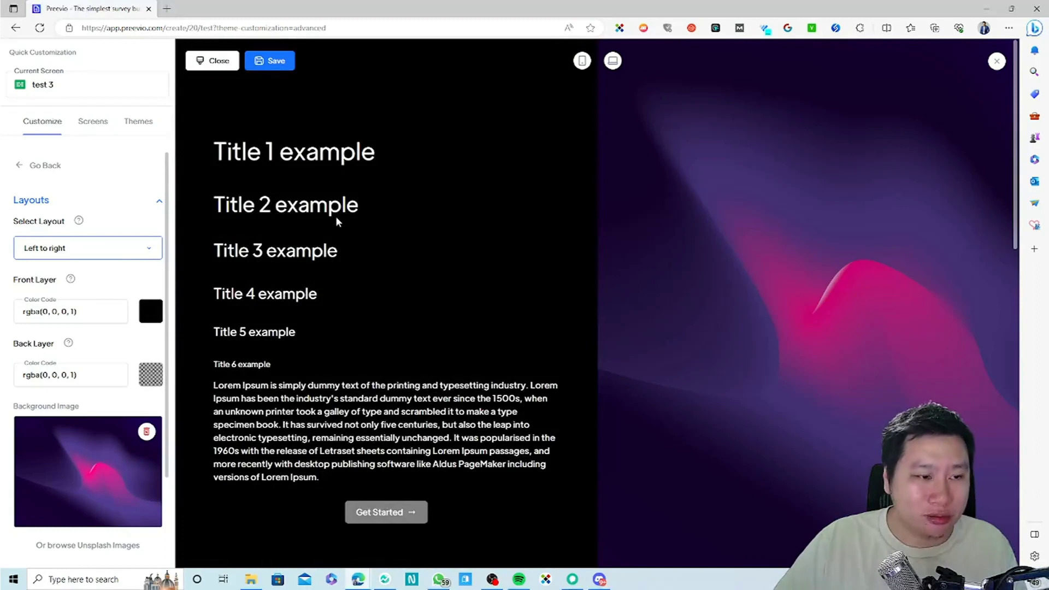
{"action": "left_click", "coordinate": [52, 254]}
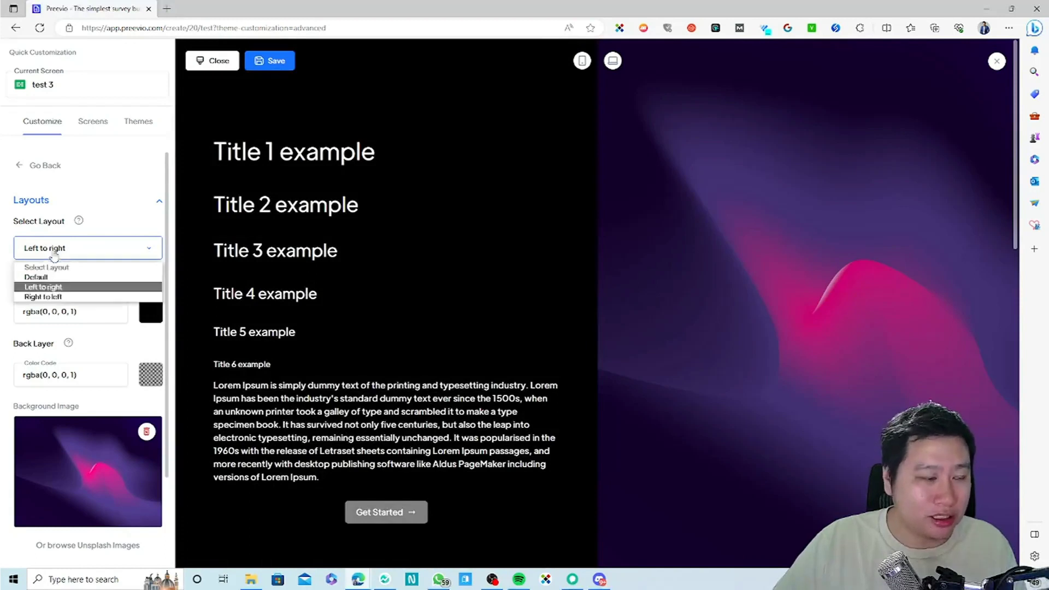
{"action": "left_click", "coordinate": [52, 296]}
{"action": "left_click", "coordinate": [50, 250]}
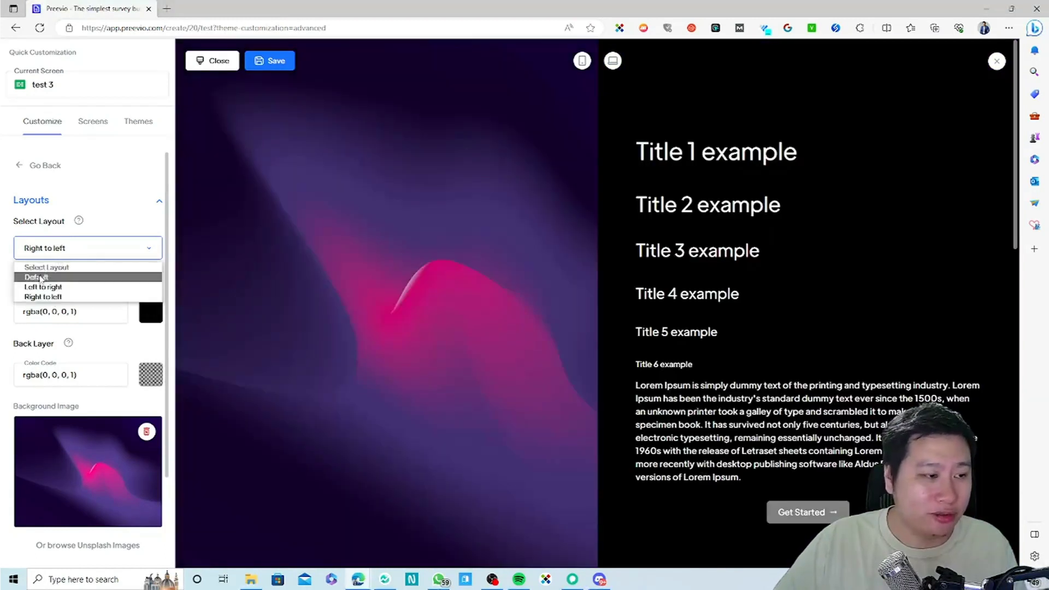
{"action": "left_click", "coordinate": [44, 276]}
- Choose the Unsplash photo of a desk with a rainbow wallpaper monitor as test 3's background image
{"action": "scroll", "coordinate": [92, 302], "scroll_direction": "down", "scroll_amount": 1}
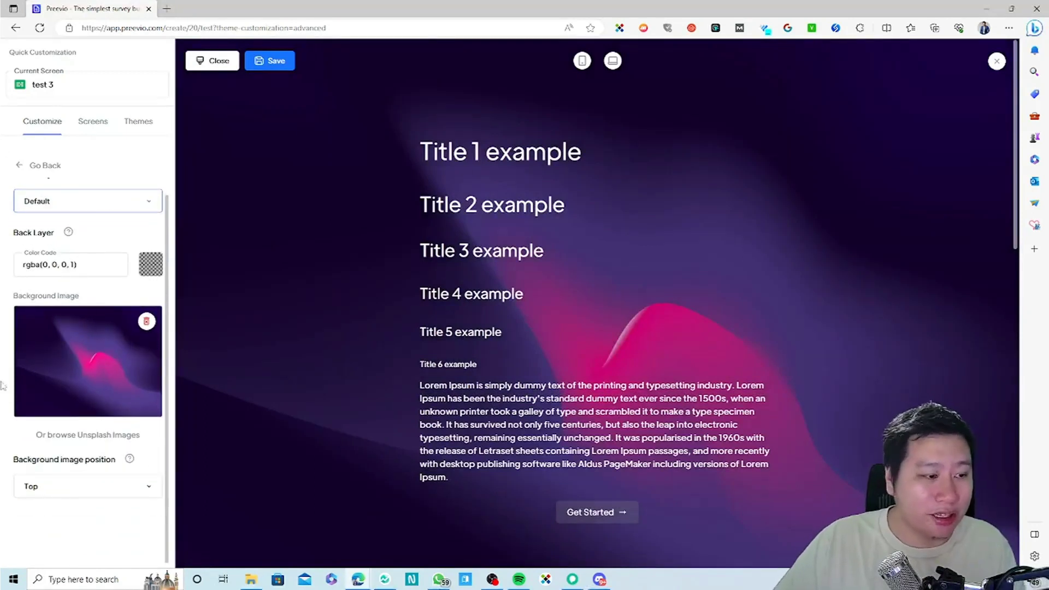
{"action": "left_click", "coordinate": [70, 442]}
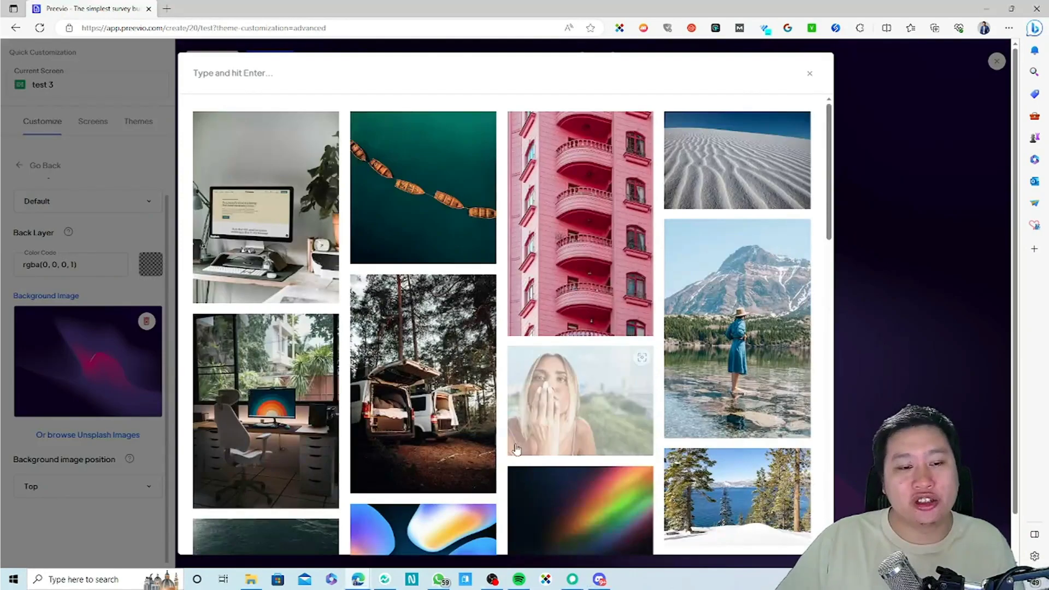
{"action": "left_click", "coordinate": [368, 375]}
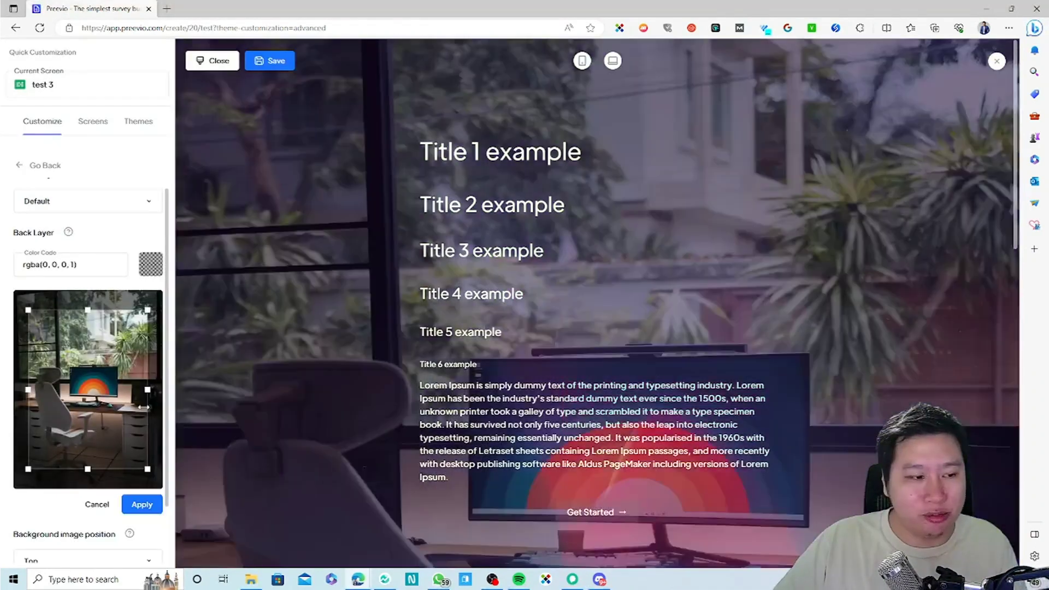
- Crop the background photo to its lower part so the monitor and desk fill the screen, and apply the crop
{"action": "scroll", "coordinate": [382, 405], "scroll_direction": "down", "scroll_amount": 3}
{"action": "scroll", "coordinate": [266, 430], "scroll_direction": "up", "scroll_amount": 3}
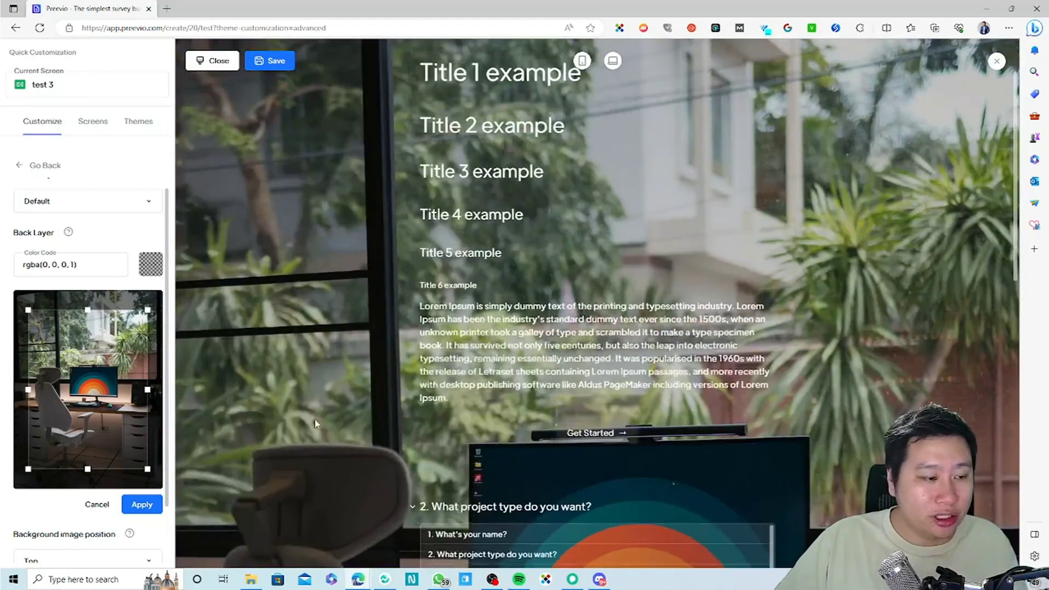
{"action": "left_click_drag", "start_coordinate": [81, 372], "coordinate": [88, 391]}
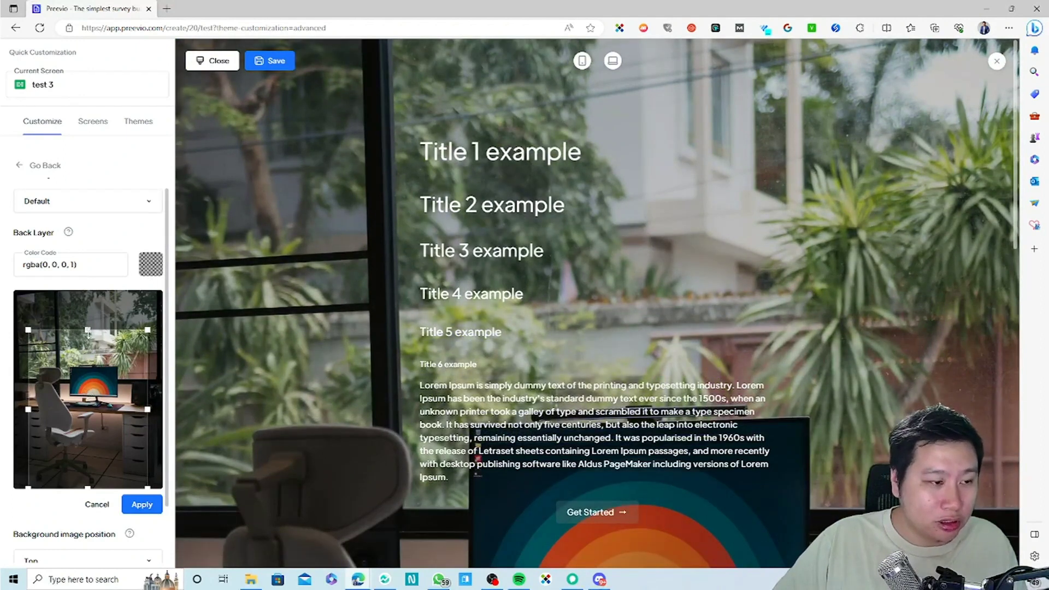
{"action": "left_click_drag", "start_coordinate": [88, 330], "coordinate": [88, 352]}
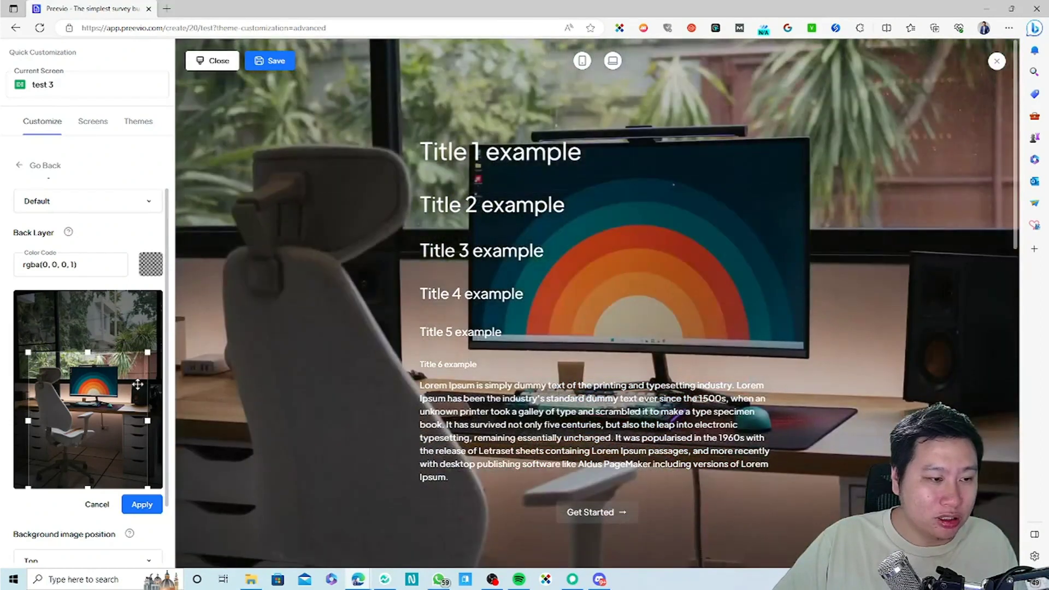
{"action": "left_click", "coordinate": [142, 504]}
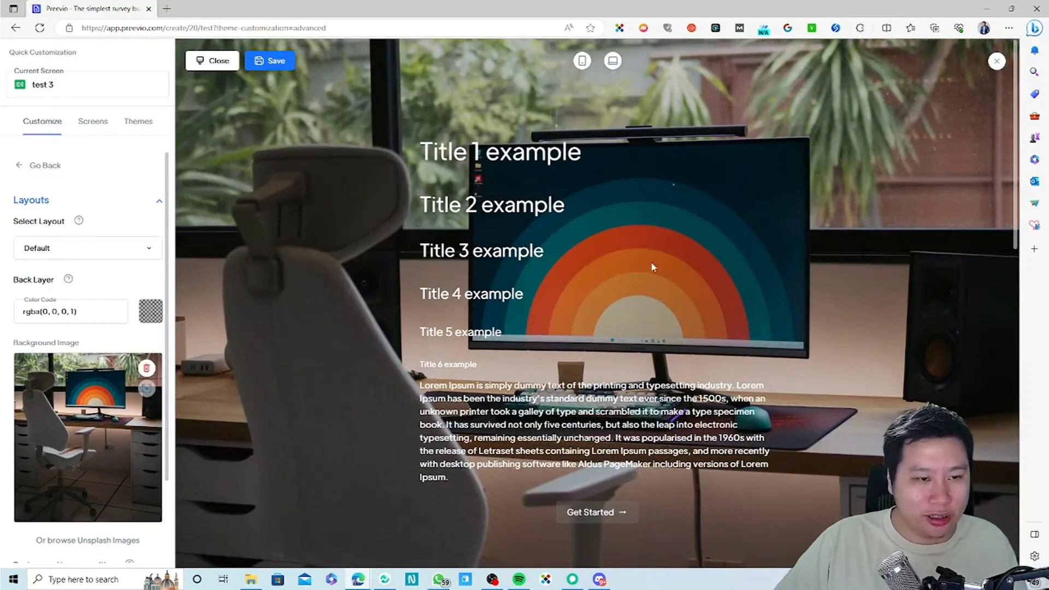
- Try the Center position for the background image and set it back to Top
{"action": "scroll", "coordinate": [80, 382], "scroll_direction": "down", "scroll_amount": 2}
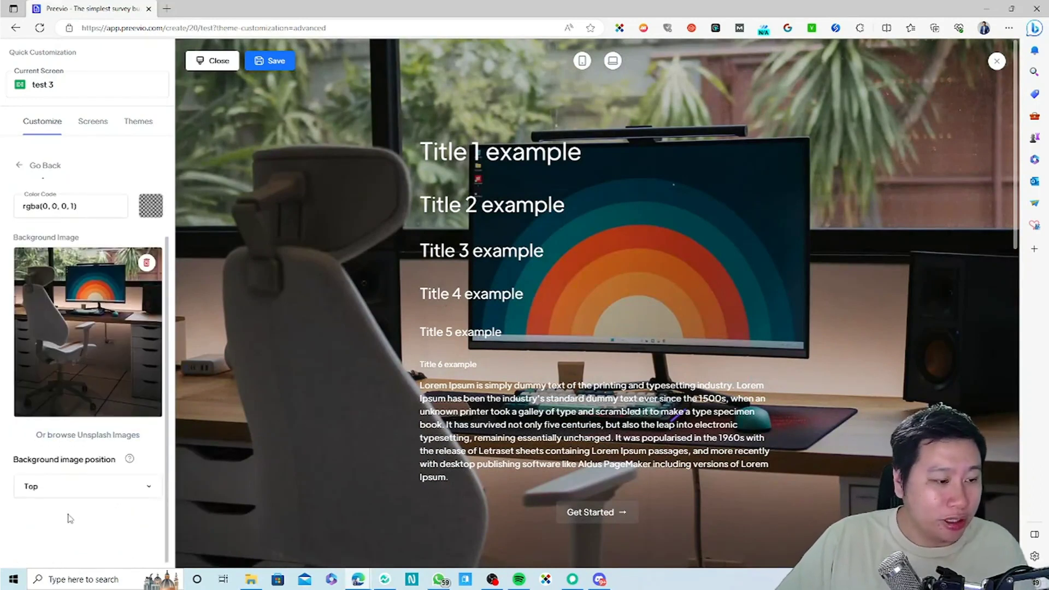
{"action": "left_click", "coordinate": [79, 499]}
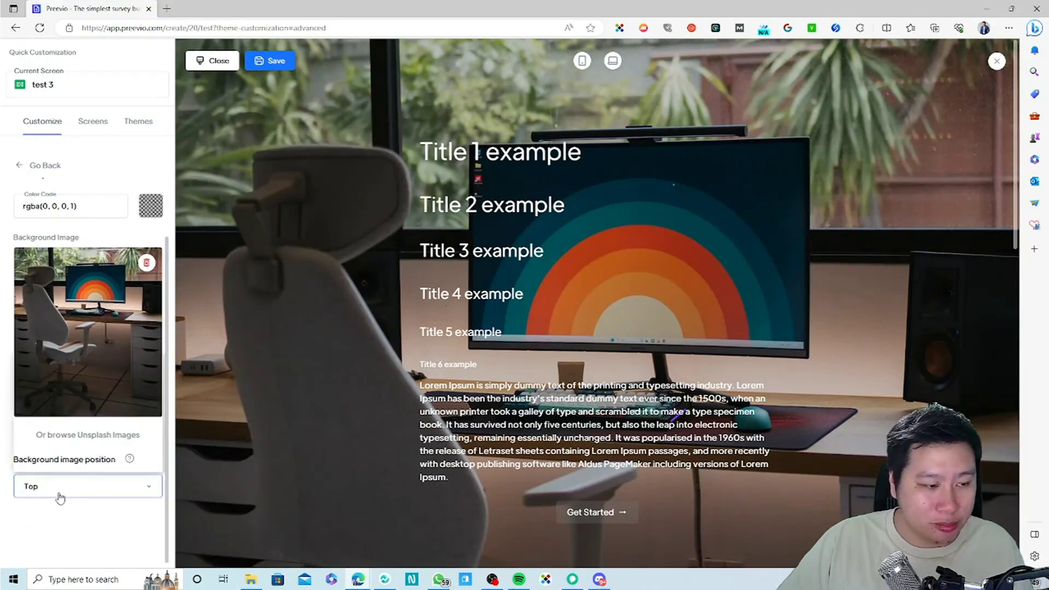
{"action": "left_click", "coordinate": [59, 494]}
{"action": "left_click", "coordinate": [37, 379]}
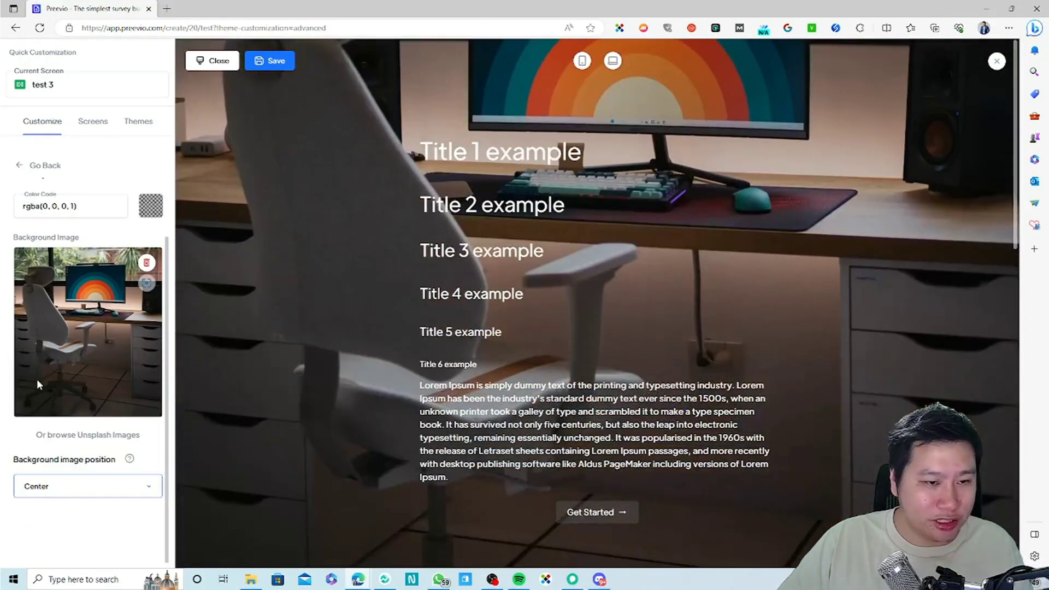
{"action": "left_click", "coordinate": [58, 487]}
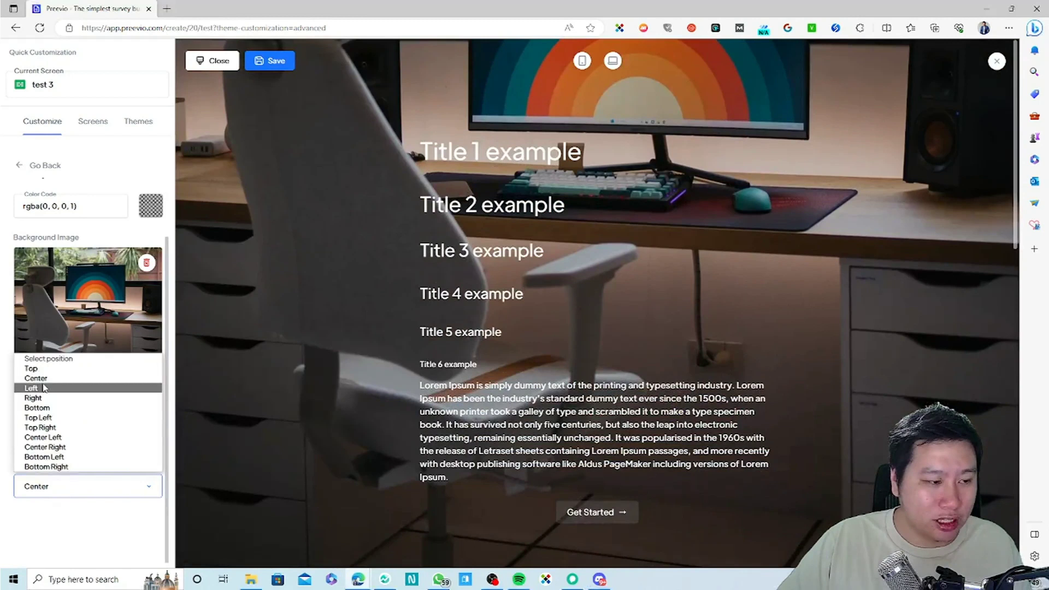
{"action": "left_click", "coordinate": [30, 368]}
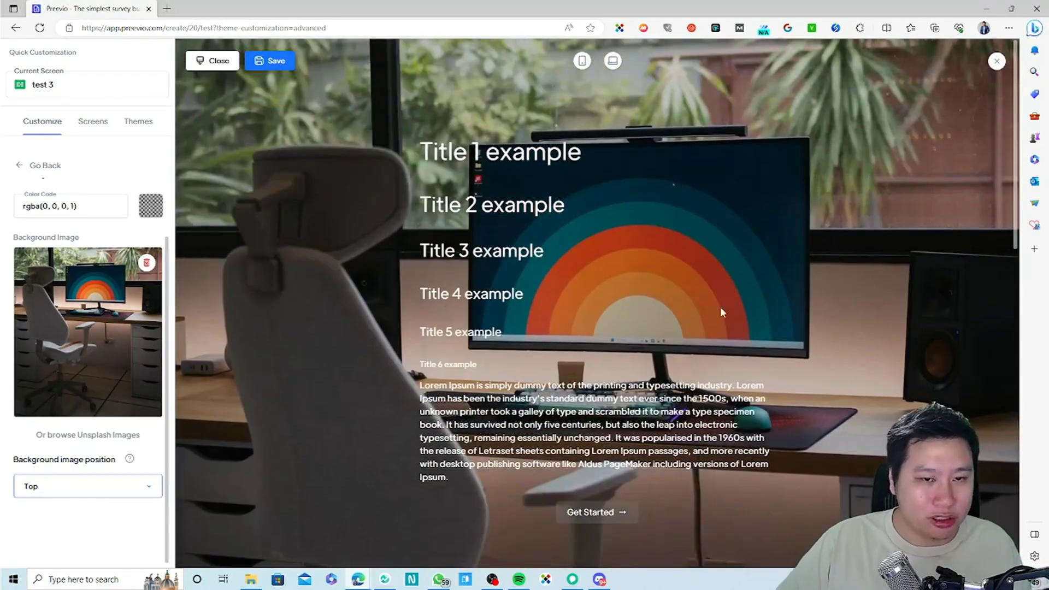
- Review the available positions for the test 3 background image and leave the background settings
{"action": "left_click", "coordinate": [71, 497]}
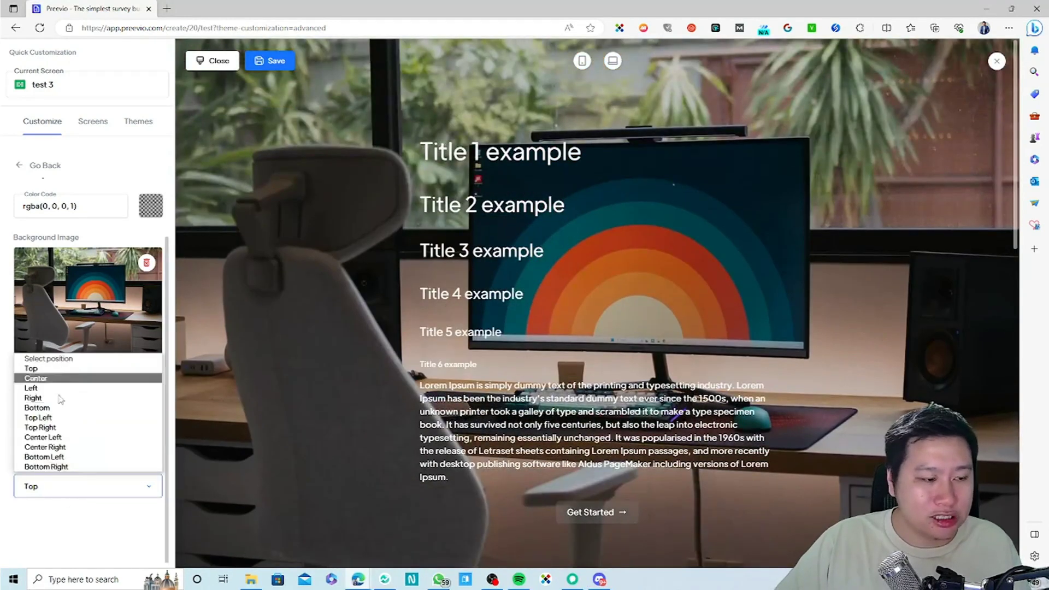
{"action": "left_click", "coordinate": [81, 526]}
{"action": "scroll", "coordinate": [82, 372], "scroll_direction": "up", "scroll_amount": 3}
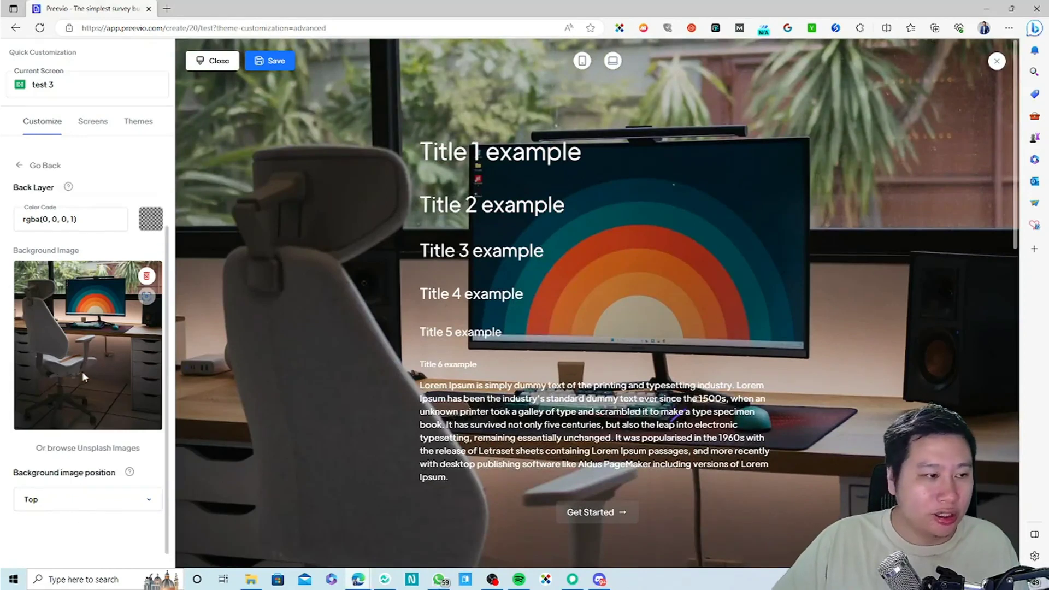
{"action": "left_click", "coordinate": [46, 169]}
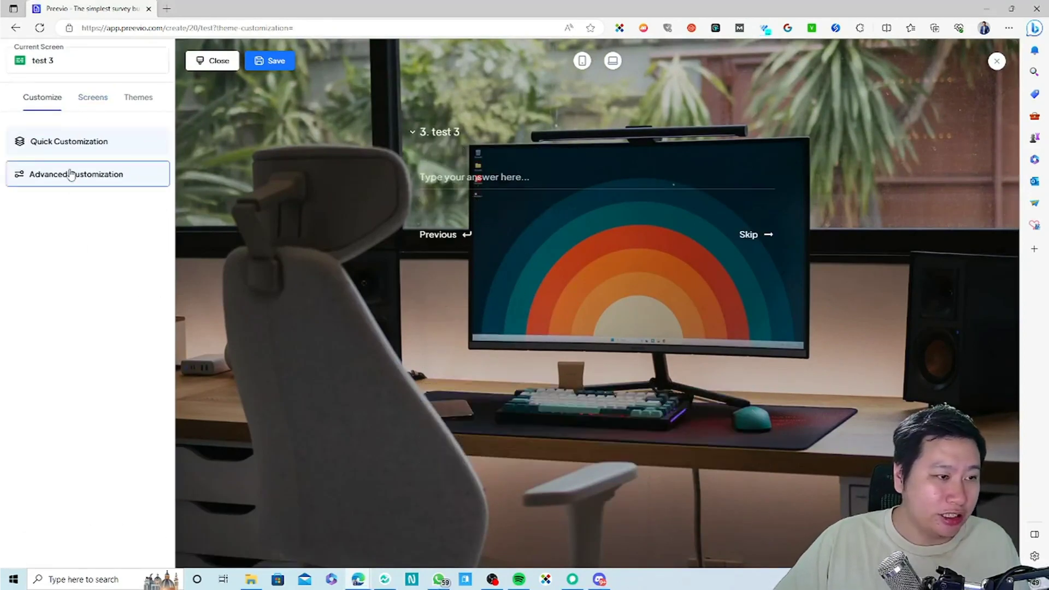
- Examine the advanced customization options for headings, including the font color choices, without changing them
{"action": "left_click", "coordinate": [115, 175]}
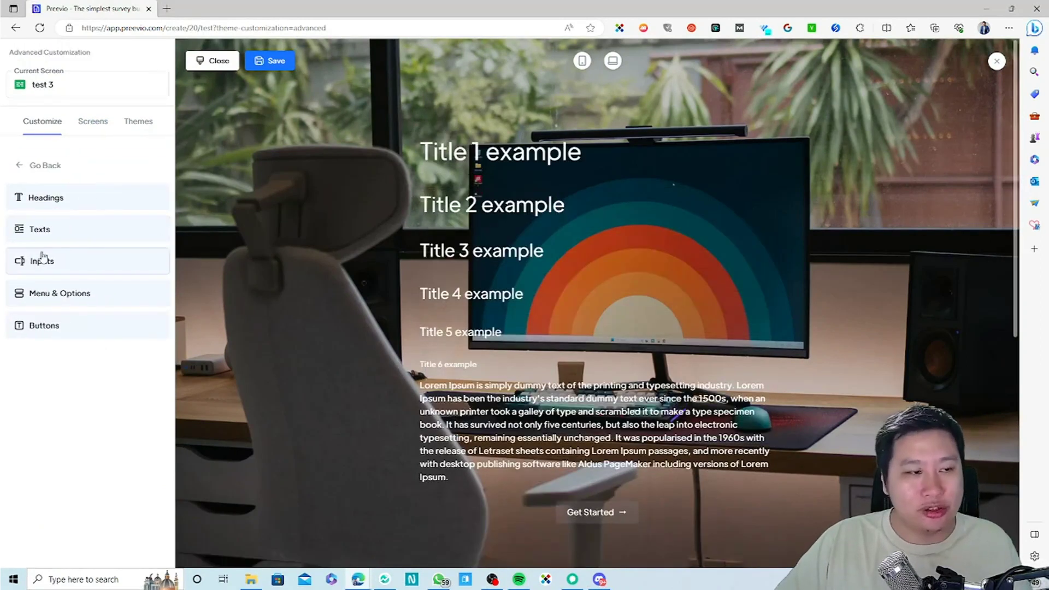
{"action": "left_click", "coordinate": [56, 199]}
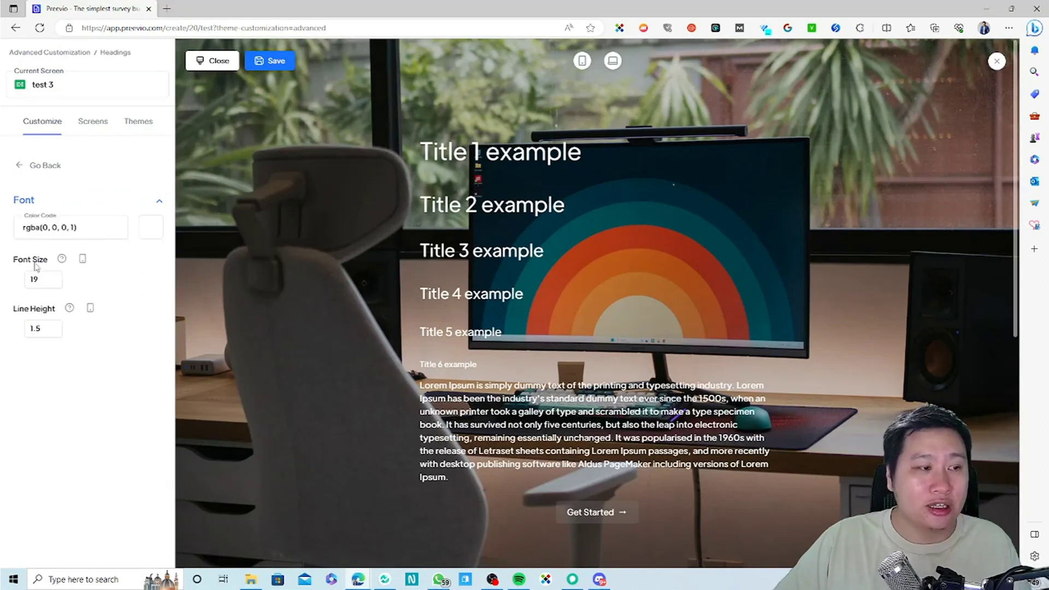
{"action": "left_click", "coordinate": [24, 201]}
{"action": "left_click", "coordinate": [25, 201]}
{"action": "left_click", "coordinate": [144, 239]}
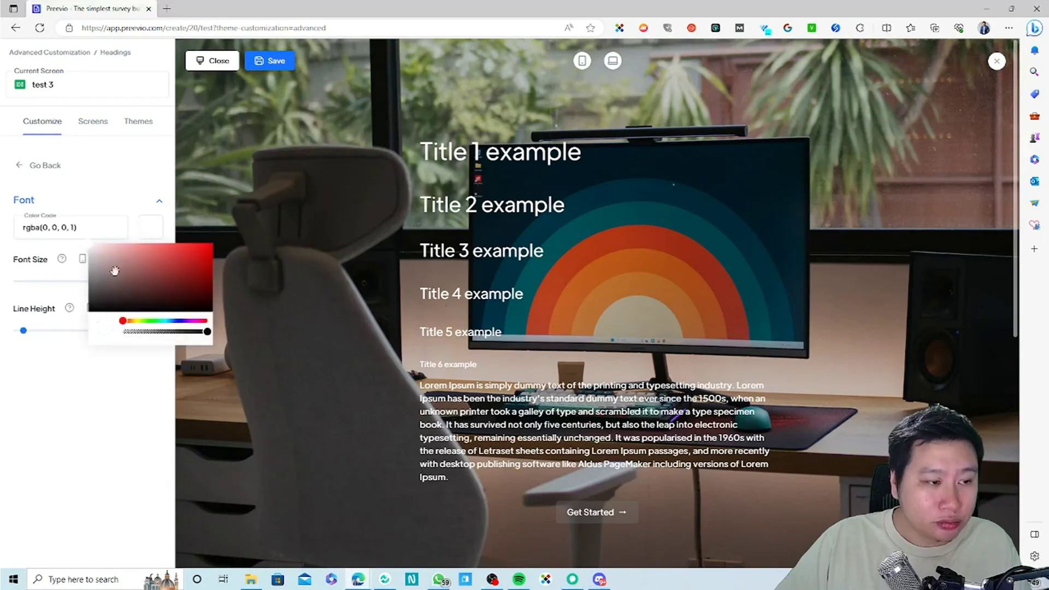
{"action": "left_click", "coordinate": [57, 292]}
{"action": "left_click", "coordinate": [39, 165]}
- Review the advanced font size and line height settings for headings, and look over the settings for texts
{"action": "left_click", "coordinate": [59, 183]}
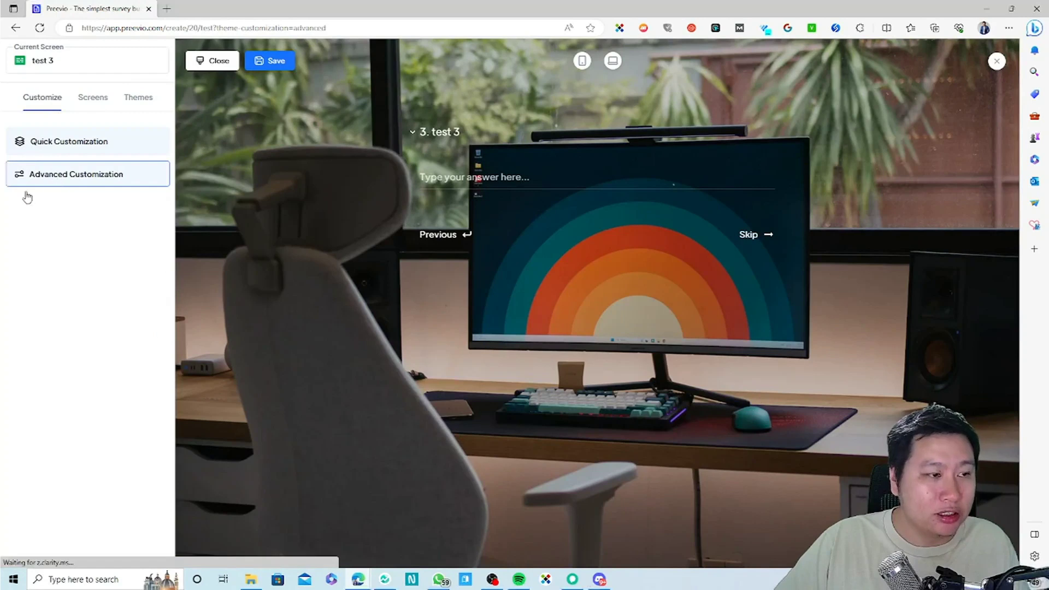
{"action": "left_click", "coordinate": [65, 199]}
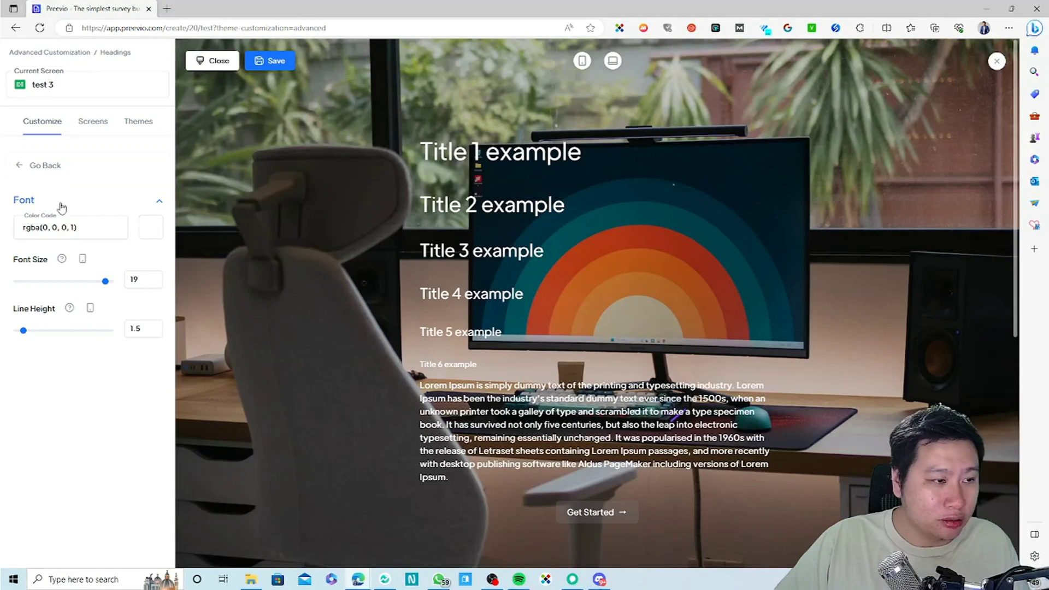
{"action": "left_click", "coordinate": [58, 168]}
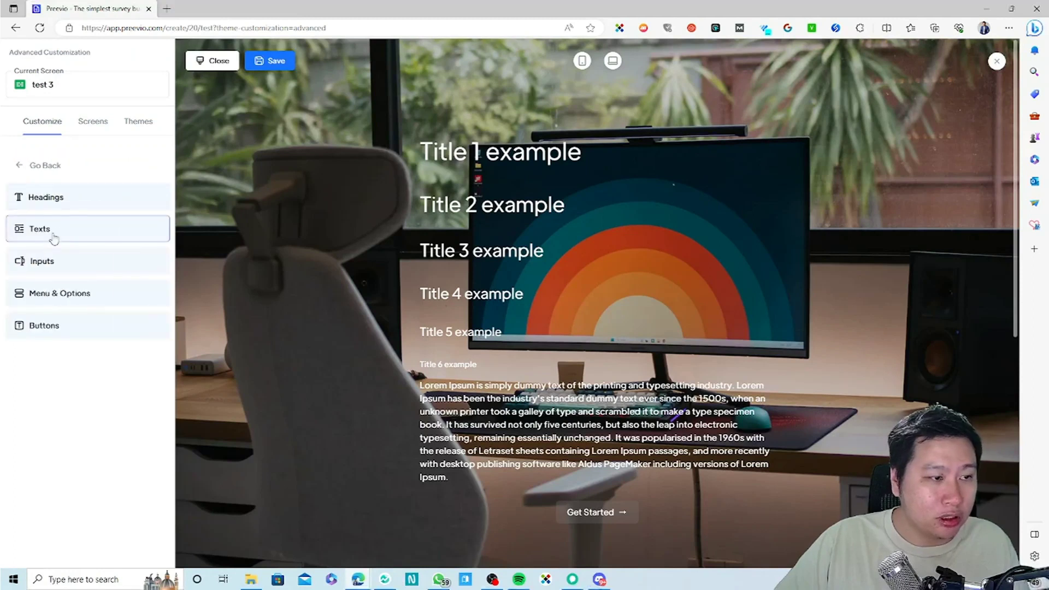
{"action": "left_click", "coordinate": [55, 230]}
{"action": "left_click", "coordinate": [59, 170]}
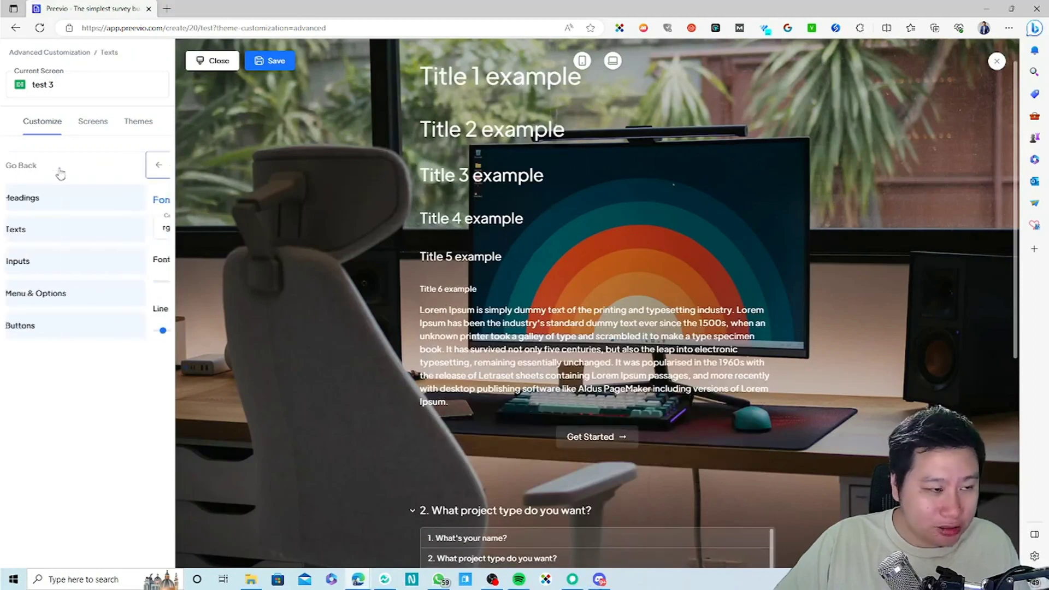
- Set the inputs' vertical padding to 10.6 in the advanced customization and review their border options
{"action": "left_click", "coordinate": [46, 261]}
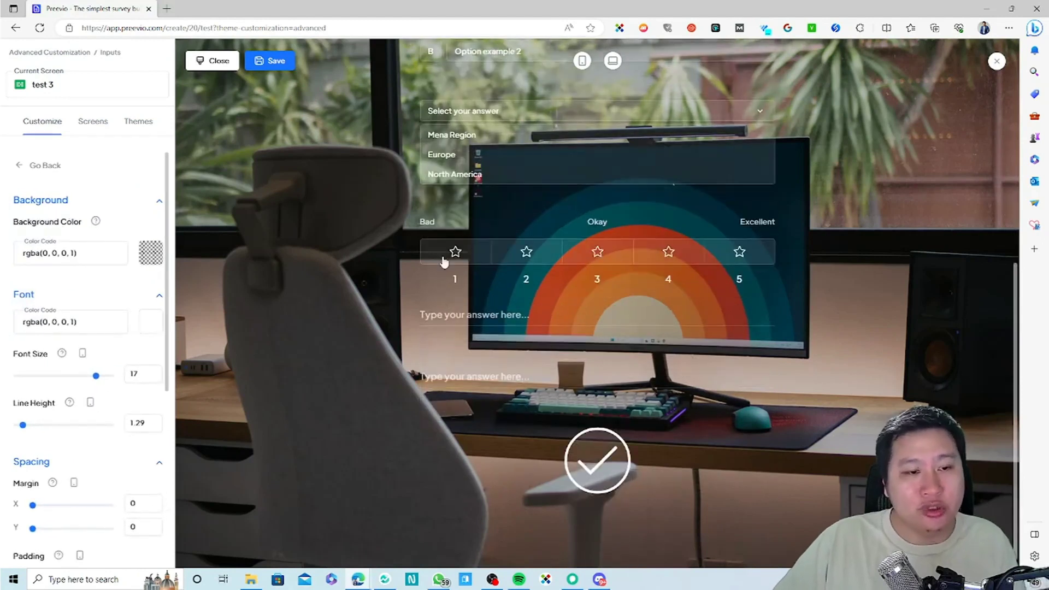
{"action": "scroll", "coordinate": [80, 358], "scroll_direction": "down", "scroll_amount": 4}
{"action": "scroll", "coordinate": [78, 349], "scroll_direction": "up", "scroll_amount": 3}
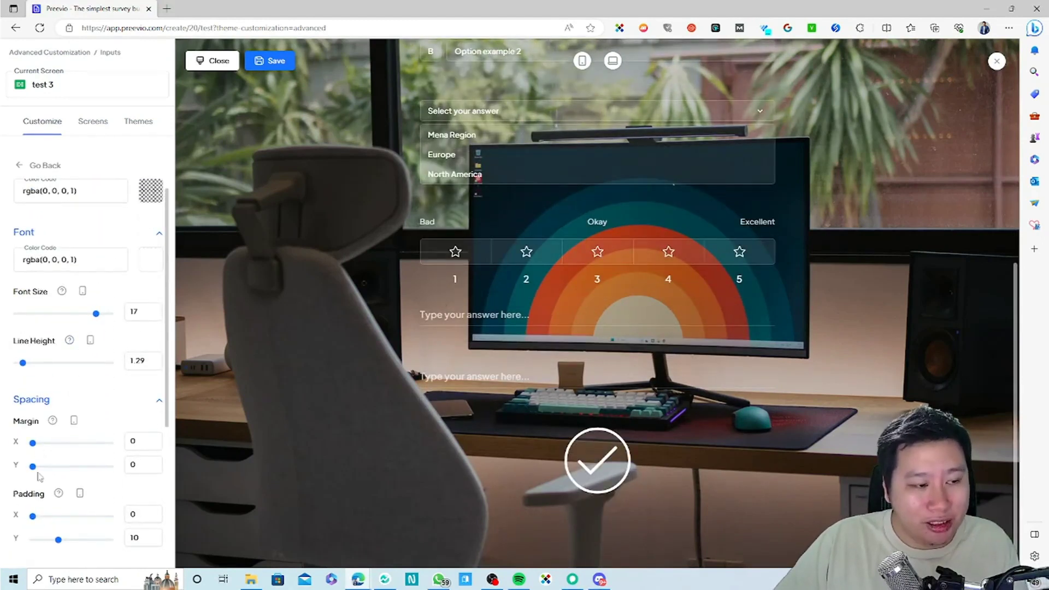
{"action": "left_click_drag", "start_coordinate": [32, 517], "coordinate": [60, 544]}
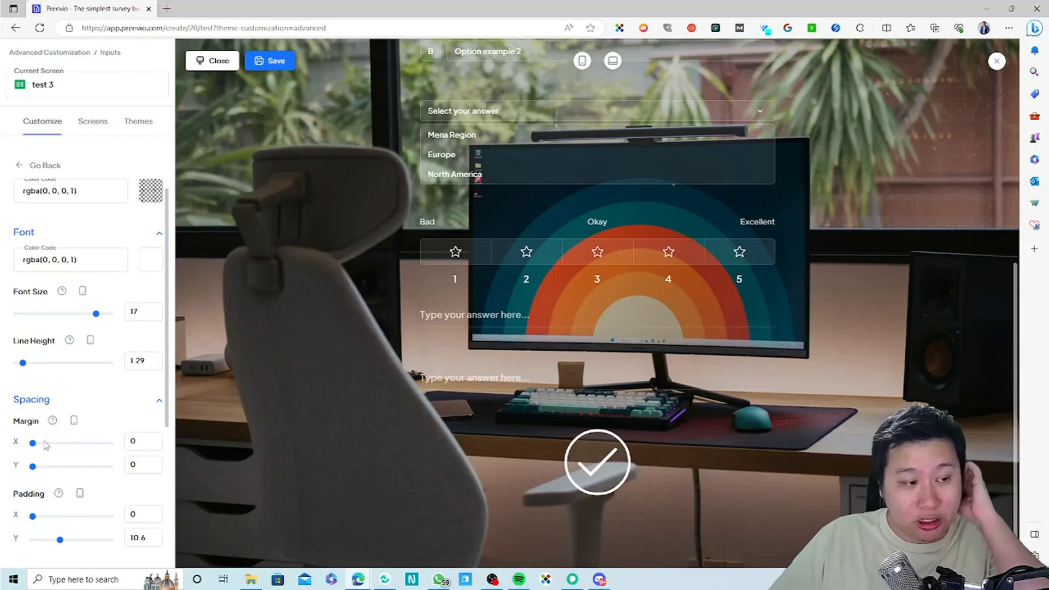
{"action": "scroll", "coordinate": [46, 445], "scroll_direction": "down", "scroll_amount": 3}
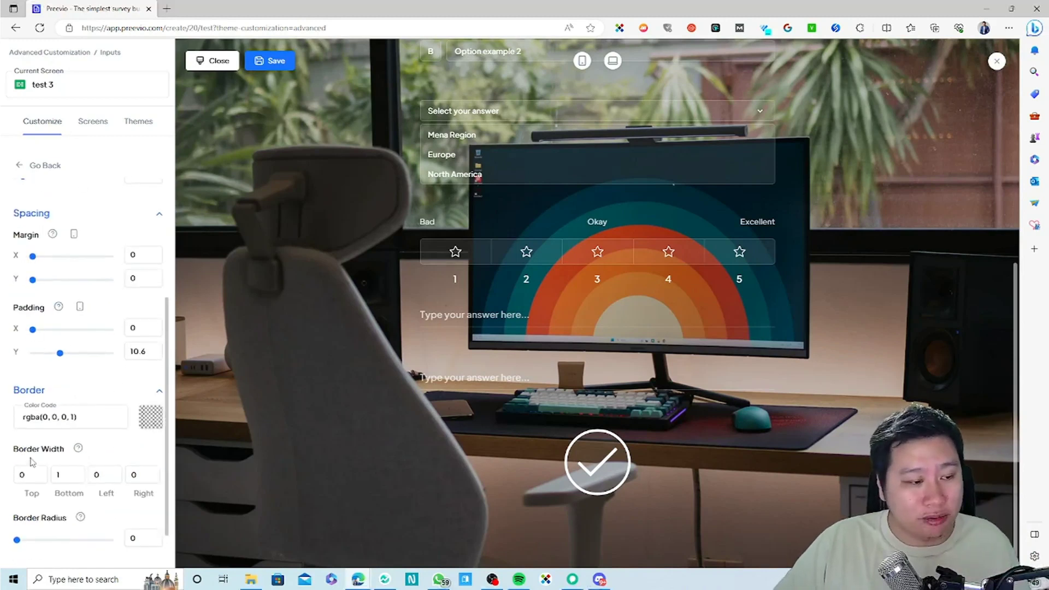
{"action": "scroll", "coordinate": [70, 512], "scroll_direction": "down", "scroll_amount": 1}
{"action": "scroll", "coordinate": [62, 478], "scroll_direction": "up", "scroll_amount": 5}
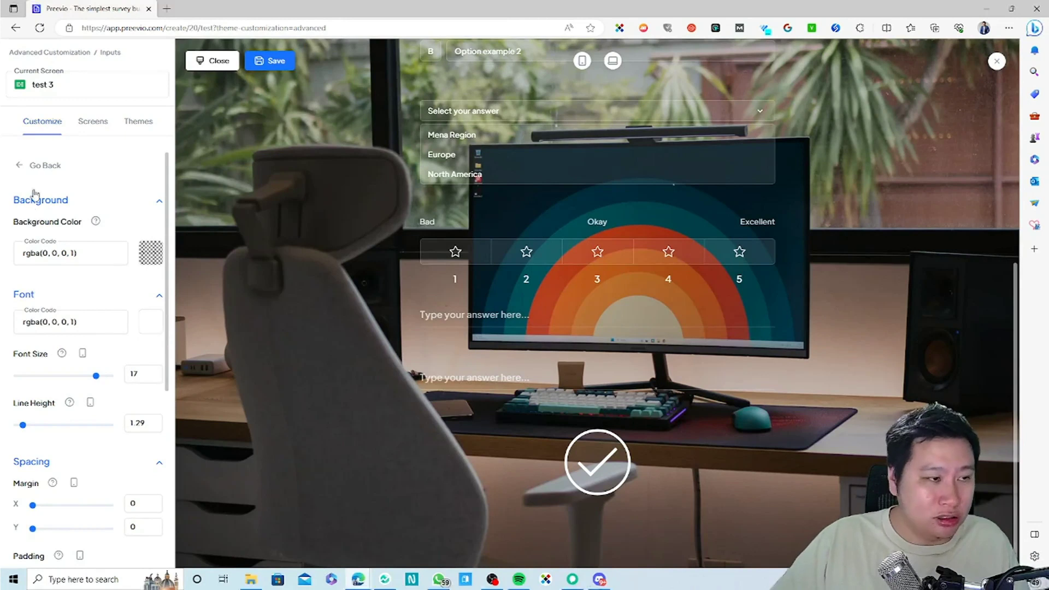
{"action": "left_click", "coordinate": [39, 165]}
- Review the background, font, padding and border settings for menus and options
{"action": "left_click", "coordinate": [71, 293]}
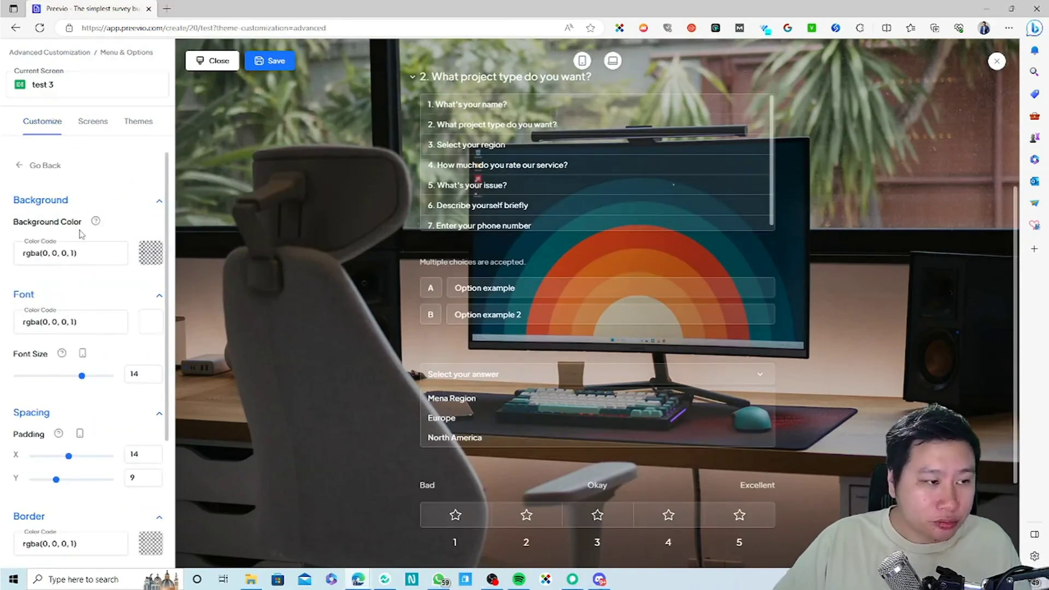
{"action": "scroll", "coordinate": [84, 349], "scroll_direction": "down", "scroll_amount": 3}
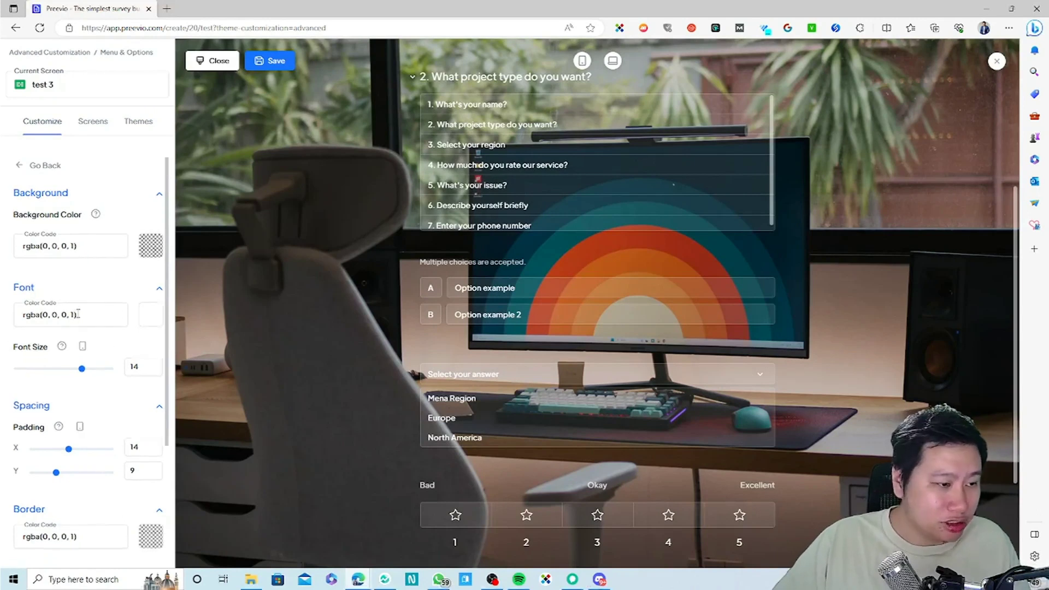
{"action": "scroll", "coordinate": [82, 347], "scroll_direction": "up", "scroll_amount": 3}
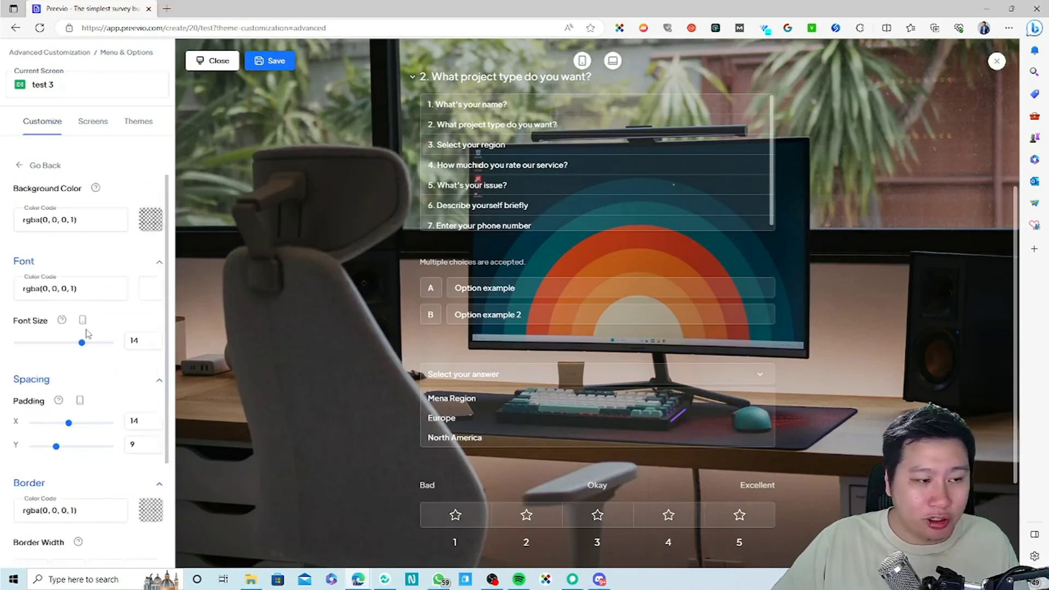
{"action": "left_click", "coordinate": [33, 174]}
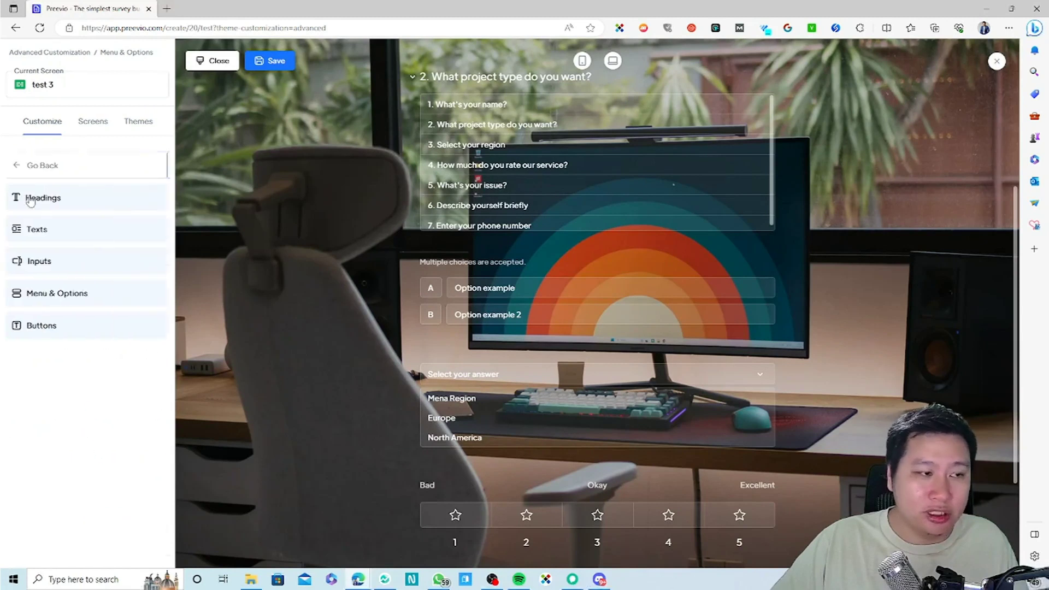
- Give the buttons a semi-transparent purple background, rgba(103, 19, 209, 0.54), and review their padding and border settings
{"action": "left_click", "coordinate": [30, 328]}
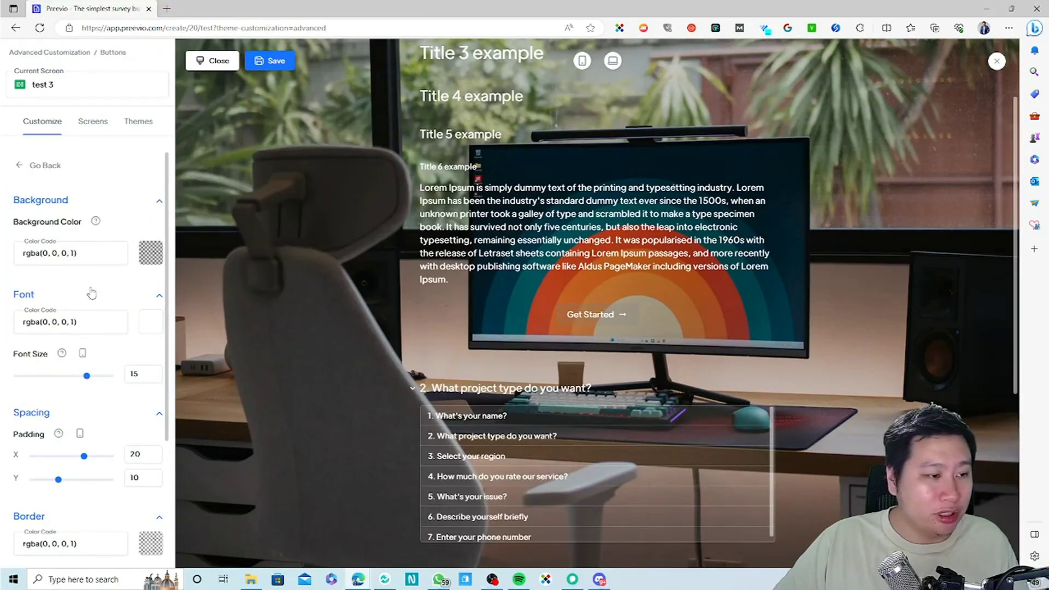
{"action": "left_click", "coordinate": [149, 262]}
{"action": "left_click_drag", "start_coordinate": [171, 350], "coordinate": [182, 350]}
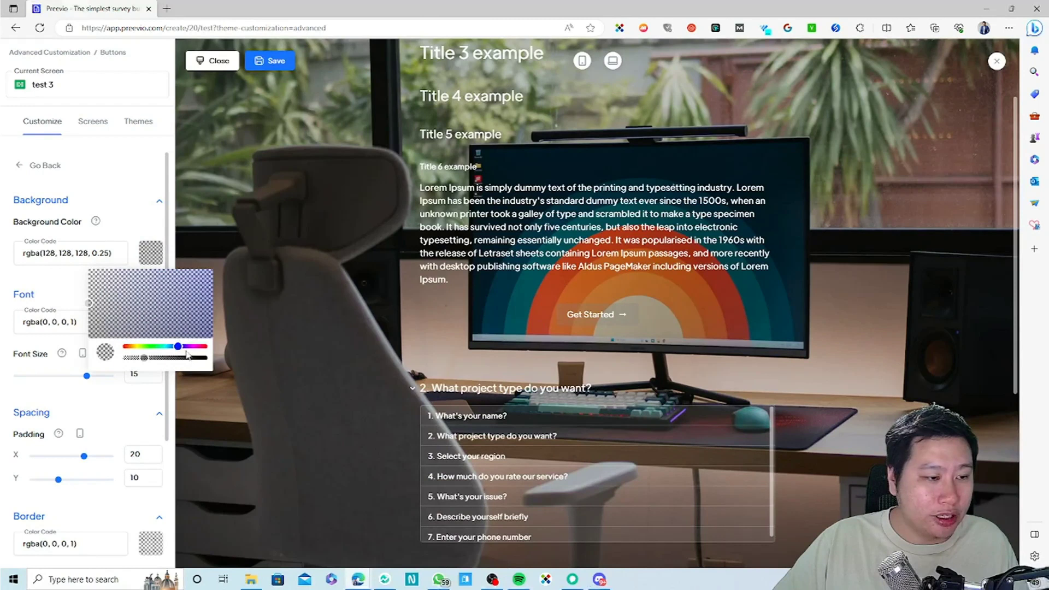
{"action": "left_click_drag", "start_coordinate": [180, 304], "coordinate": [199, 283]}
{"action": "left_click_drag", "start_coordinate": [148, 367], "coordinate": [168, 358]}
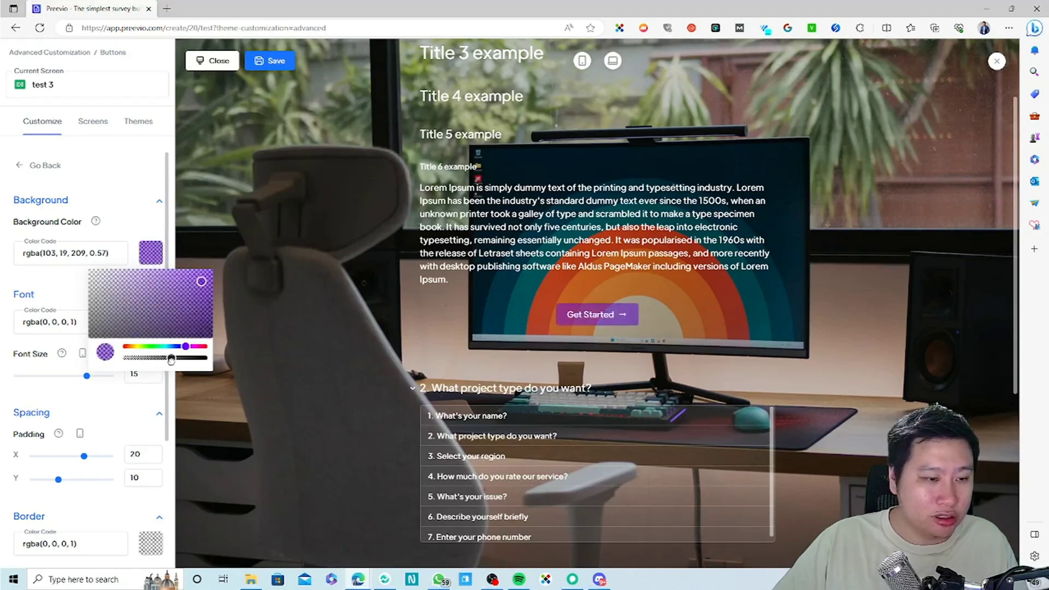
{"action": "left_click", "coordinate": [148, 221]}
{"action": "scroll", "coordinate": [63, 382], "scroll_direction": "down", "scroll_amount": 3}
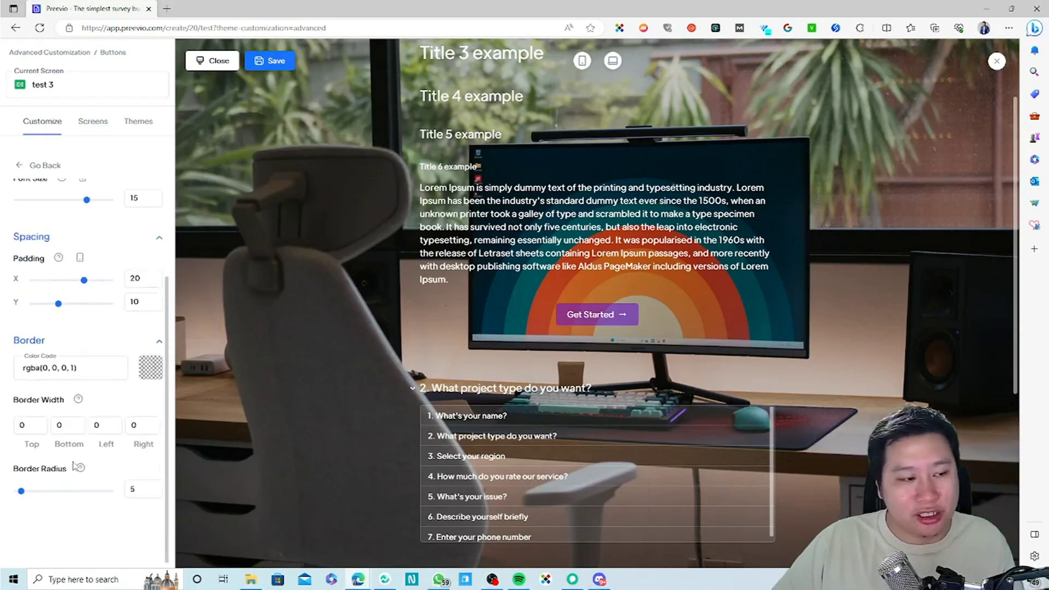
{"action": "scroll", "coordinate": [71, 355], "scroll_direction": "up", "scroll_amount": 3}
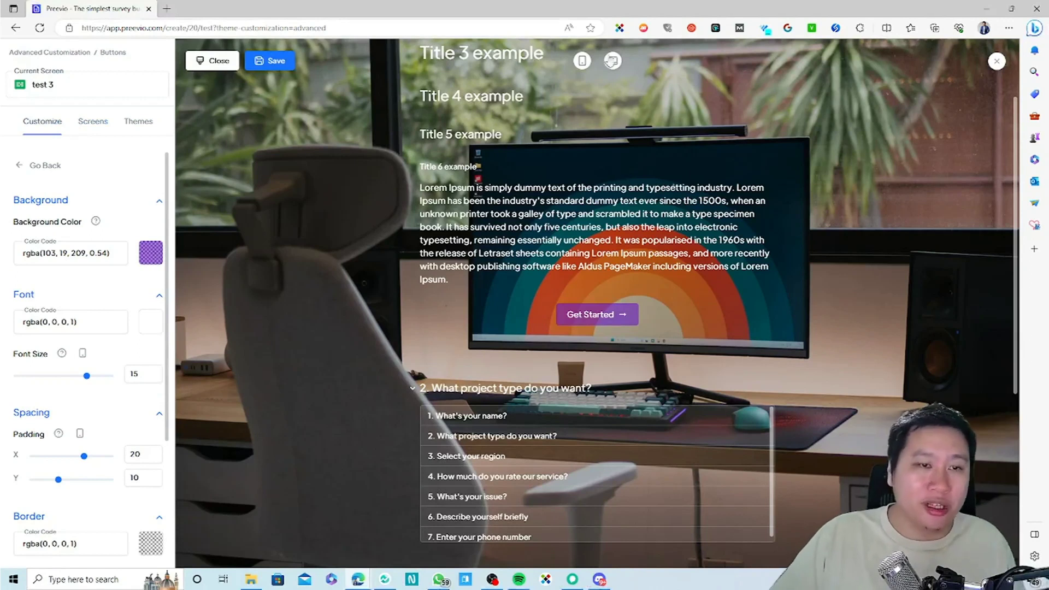
- Preview the customized design in the mobile and larger-screen views, and close the theme customization
{"action": "left_click", "coordinate": [582, 60]}
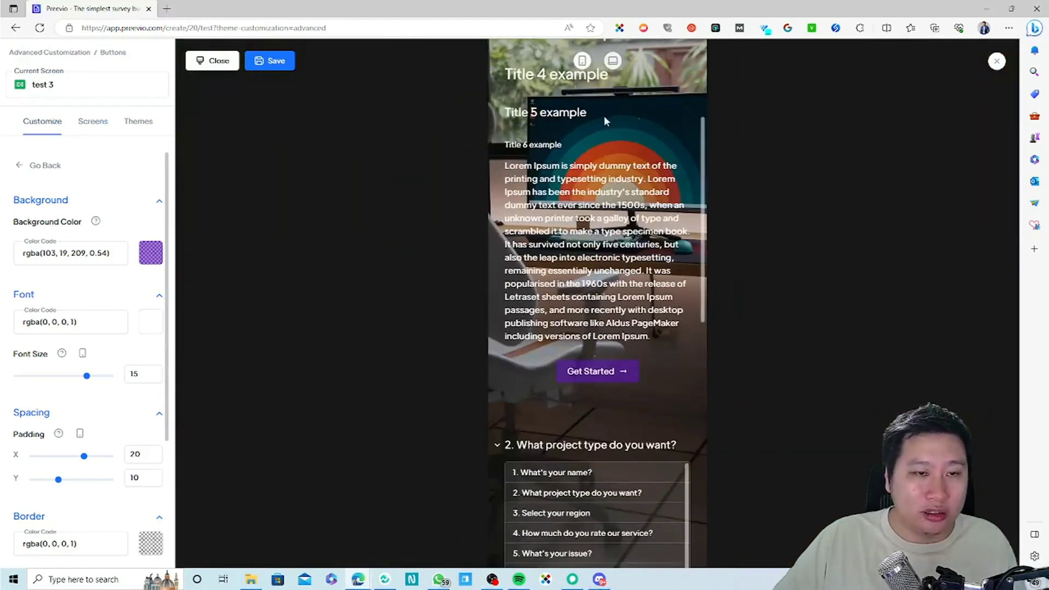
{"action": "scroll", "coordinate": [623, 66], "scroll_direction": "up", "scroll_amount": 4}
{"action": "left_click", "coordinate": [612, 63]}
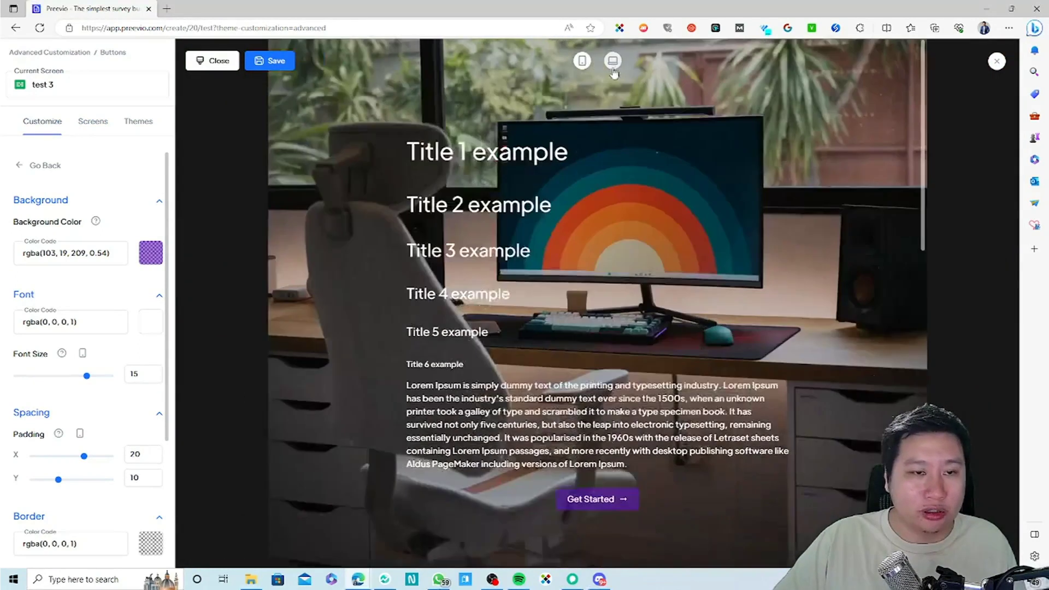
{"action": "left_click", "coordinate": [581, 64]}
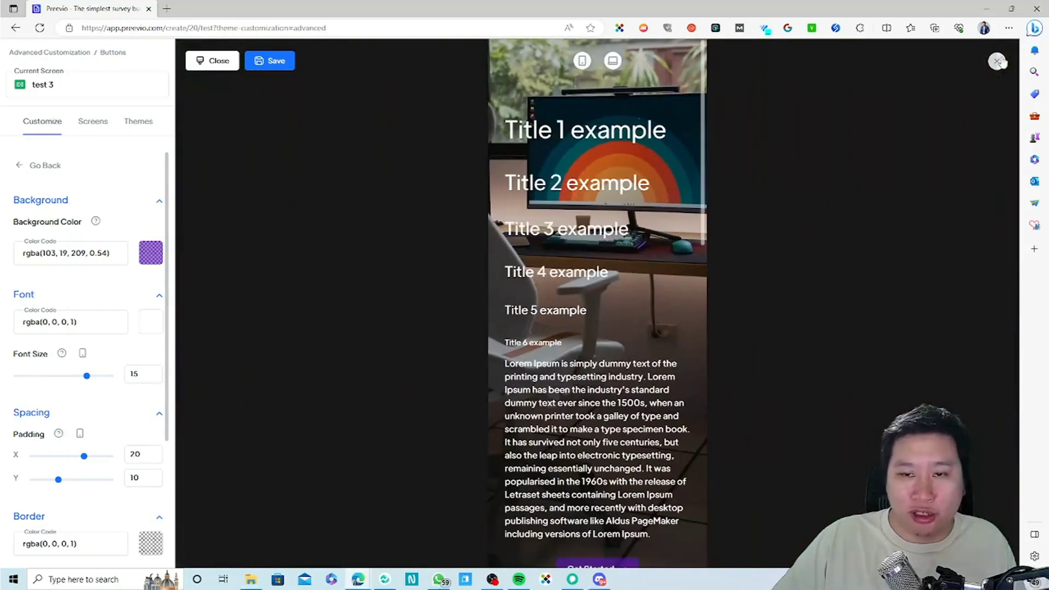
{"action": "left_click", "coordinate": [996, 61]}
{"action": "left_click", "coordinate": [551, 260]}
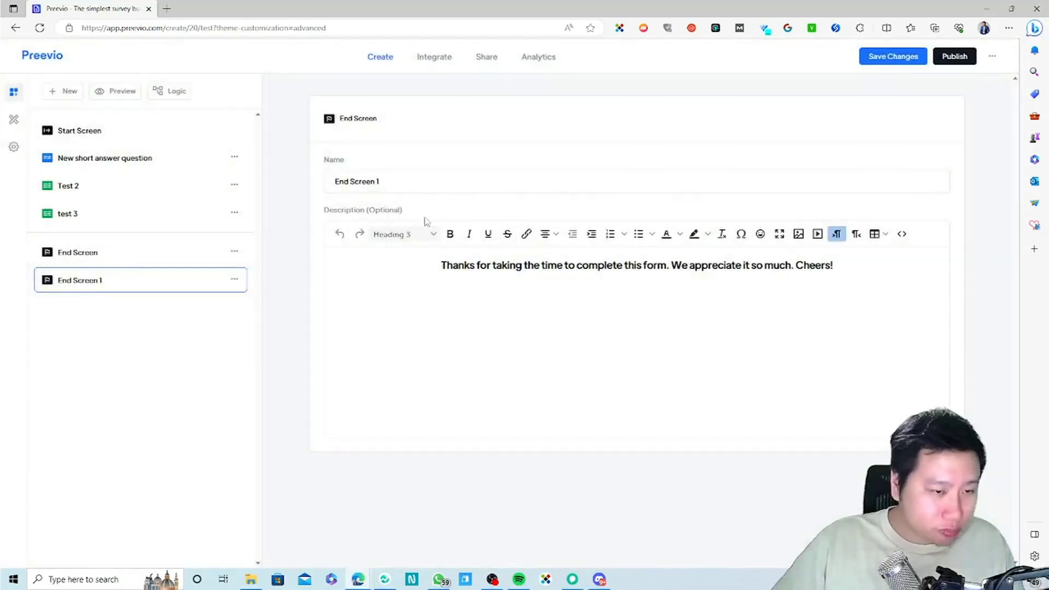
- Try to enable the form setting that hides "Powered by Preevio"
{"action": "left_click", "coordinate": [13, 148]}
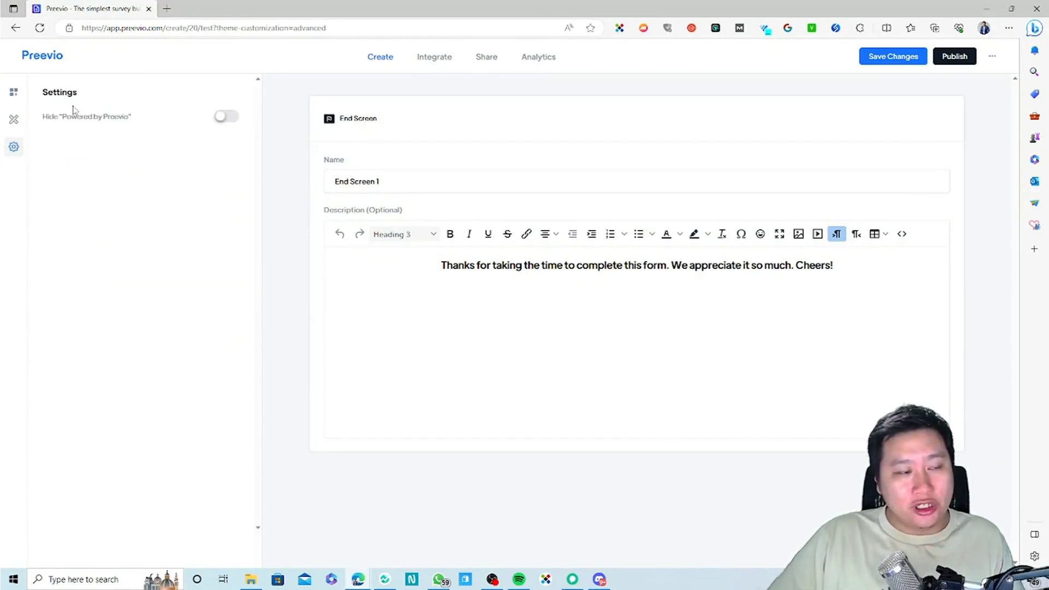
{"action": "left_click", "coordinate": [226, 117]}
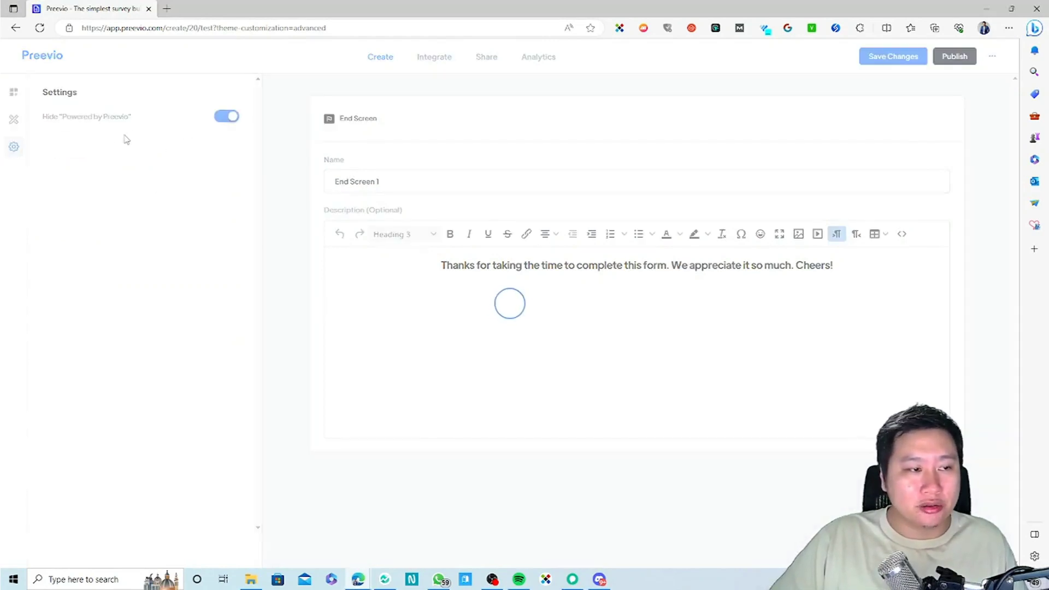
{"action": "left_click", "coordinate": [453, 253]}
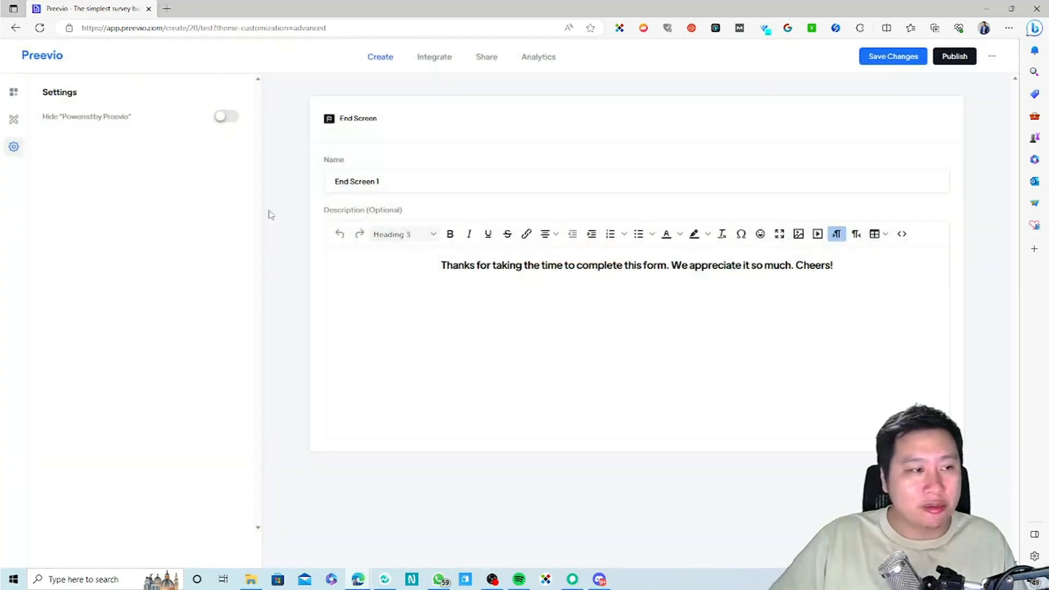
- Look through the form's start screen and its three questions, ending on test 3
{"action": "left_click", "coordinate": [14, 91]}
{"action": "left_click", "coordinate": [82, 129]}
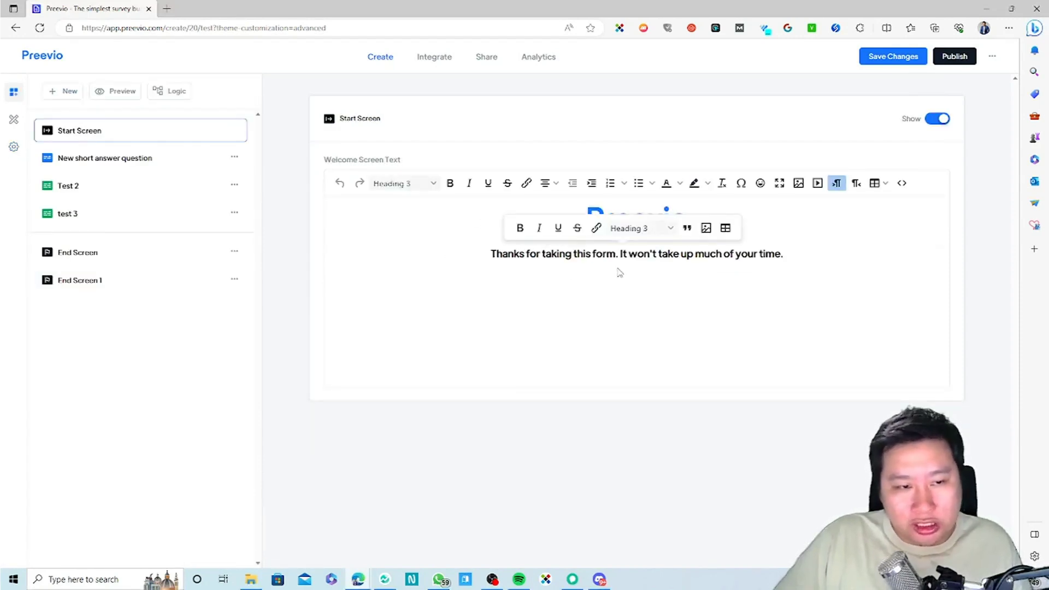
{"action": "left_click", "coordinate": [129, 161]}
{"action": "left_click", "coordinate": [130, 191]}
{"action": "left_click", "coordinate": [119, 218]}
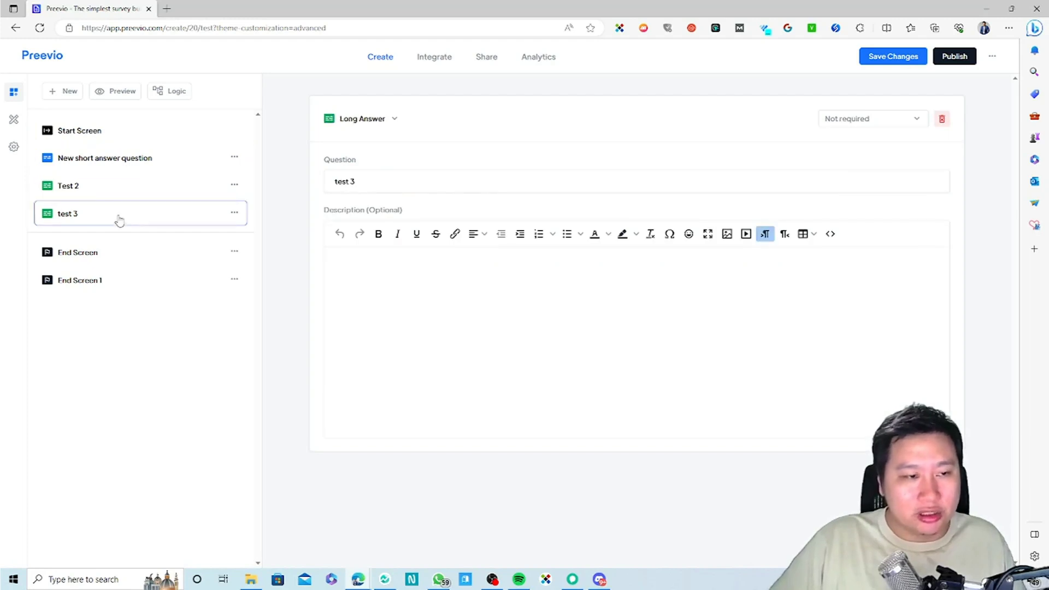
- Open the HTML source code of the start screen's welcome text
{"action": "left_click", "coordinate": [106, 136]}
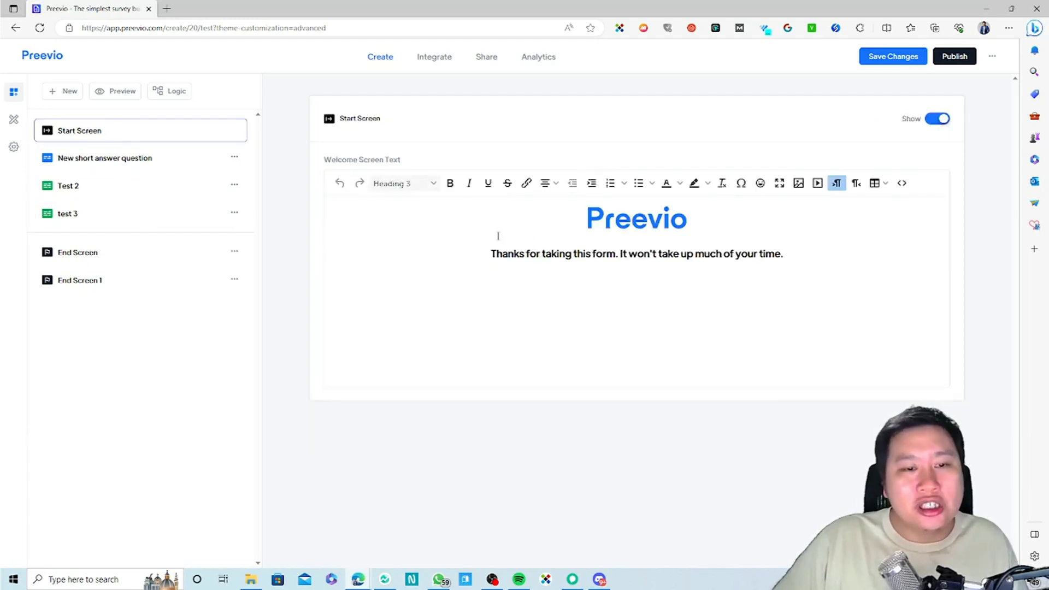
{"action": "left_click_drag", "start_coordinate": [508, 256], "coordinate": [686, 280]}
{"action": "left_click", "coordinate": [686, 280]}
{"action": "left_click", "coordinate": [901, 183]}
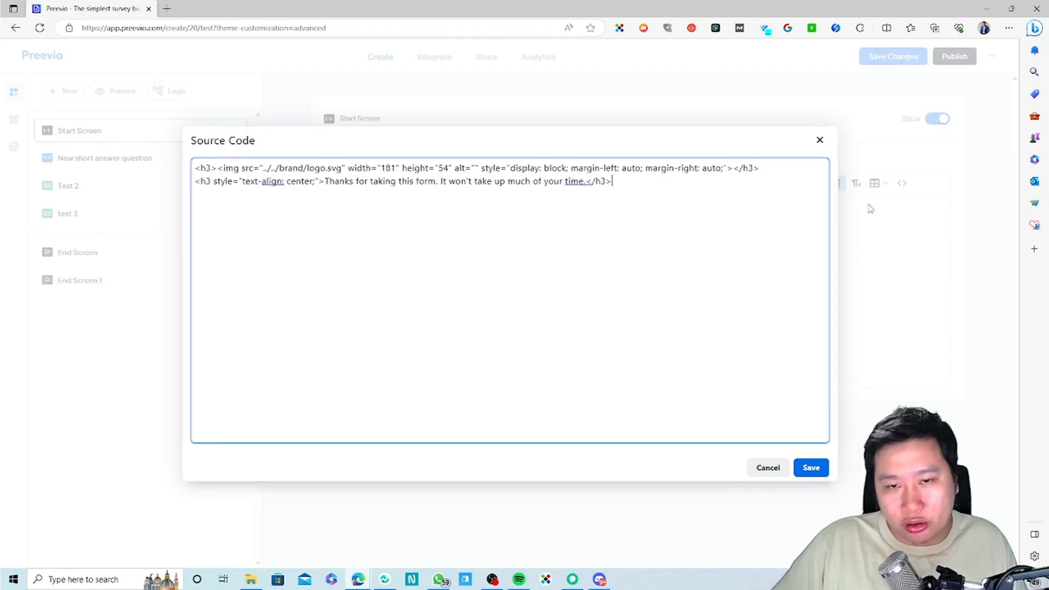
- Look over the welcome text's HTML source code and close the editor without saving
{"action": "left_click_drag", "start_coordinate": [630, 188], "coordinate": [197, 167]}
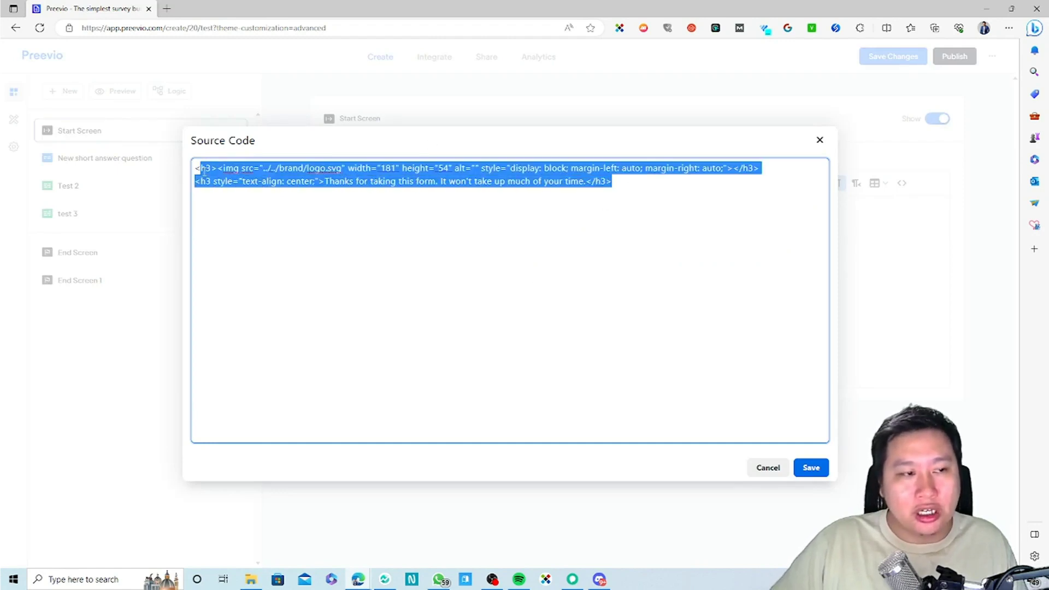
{"action": "left_click", "coordinate": [462, 247]}
{"action": "left_click", "coordinate": [767, 467]}
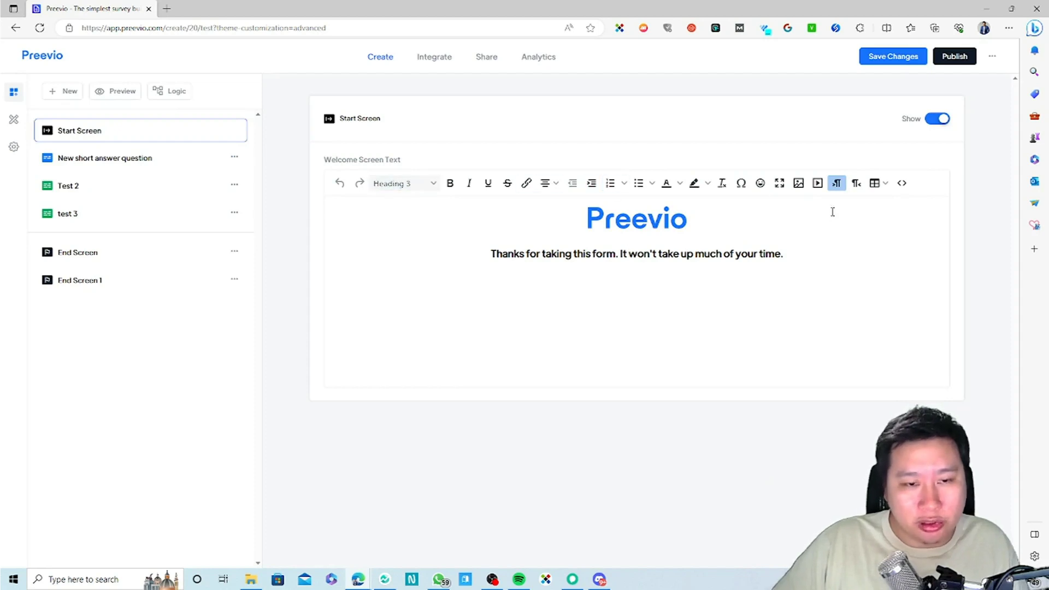
{"action": "left_click", "coordinate": [835, 183]}
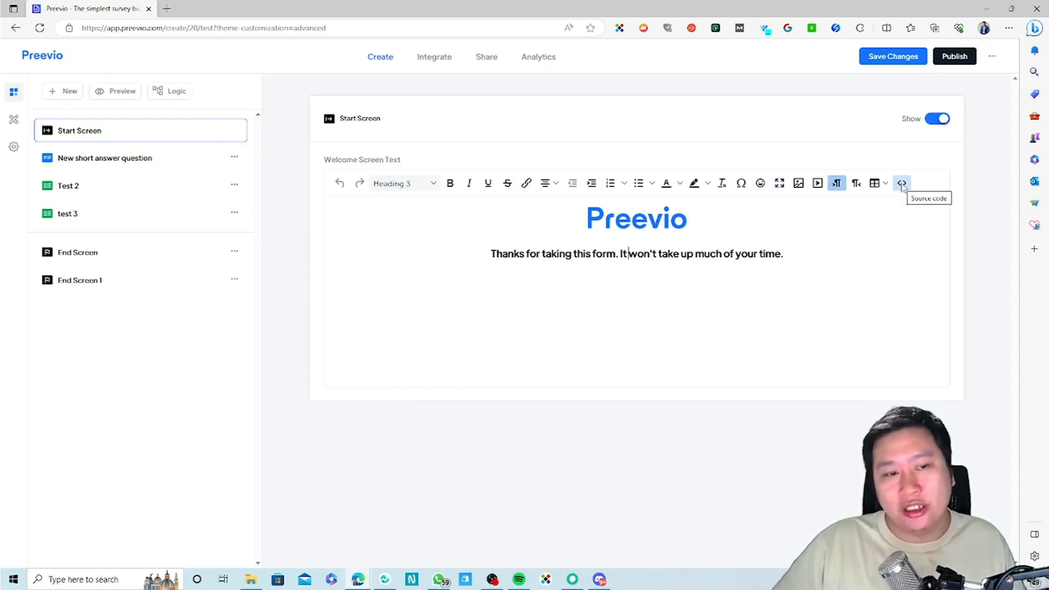
{"action": "left_click_drag", "start_coordinate": [491, 253], "coordinate": [821, 257]}
{"action": "left_click", "coordinate": [646, 274]}
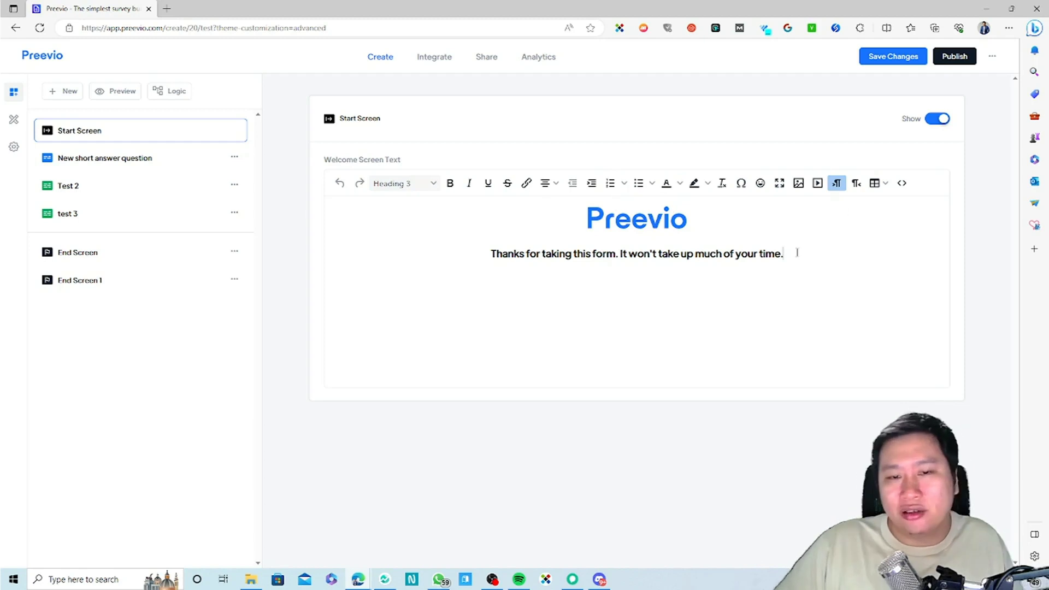
{"action": "double_click", "coordinate": [733, 254]}
{"action": "left_click", "coordinate": [728, 254]}
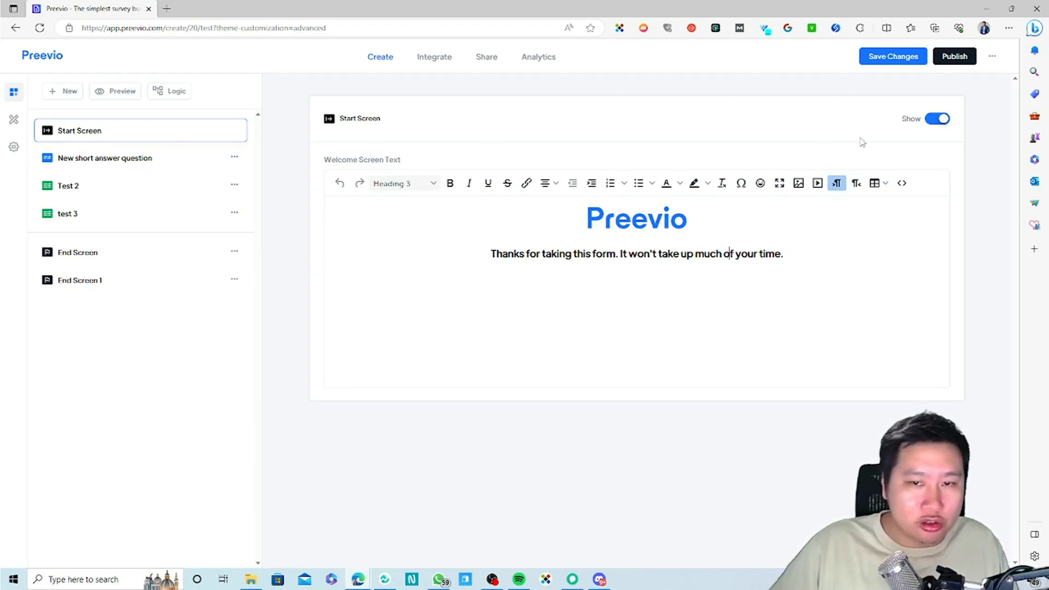
- Switch the start screen's visibility off and on again
{"action": "left_click", "coordinate": [942, 119]}
{"action": "left_click", "coordinate": [942, 119]}
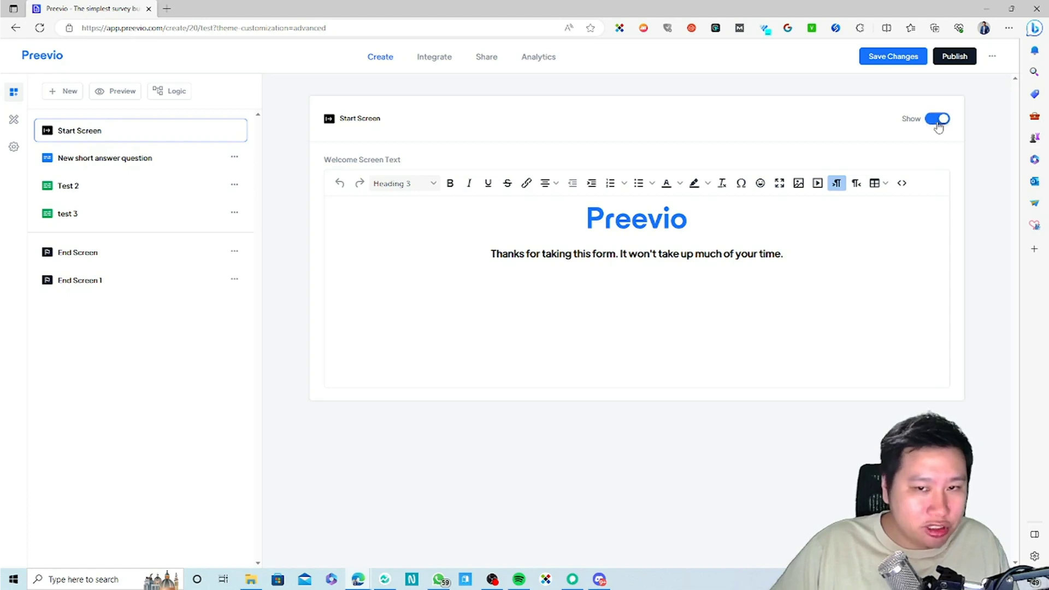
- View the form's webhook integrations and open the account's custom domain settings
{"action": "left_click", "coordinate": [425, 65]}
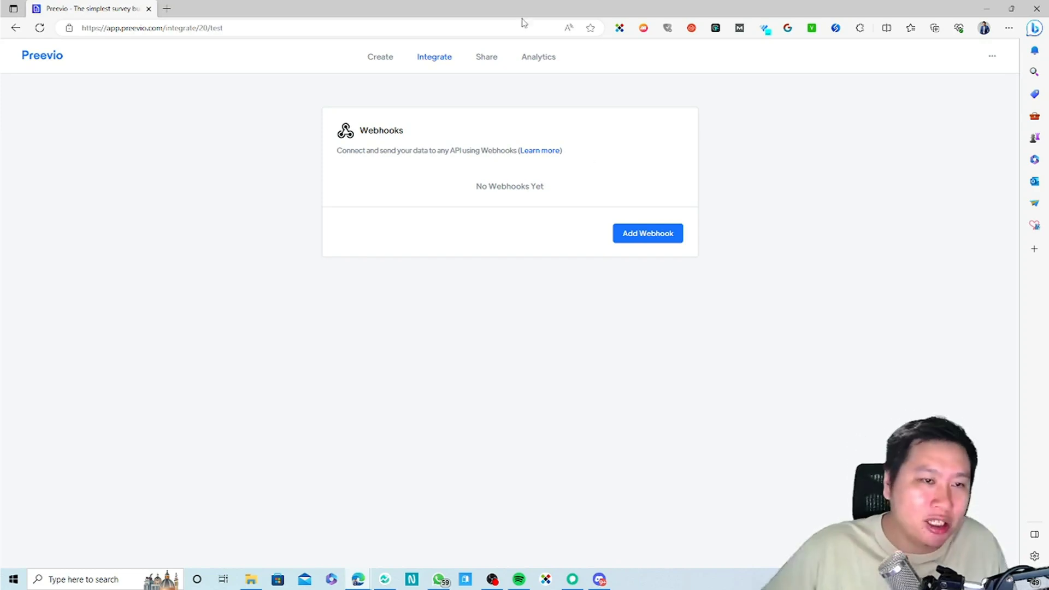
{"action": "left_click", "coordinate": [991, 58]}
{"action": "left_click", "coordinate": [931, 103]}
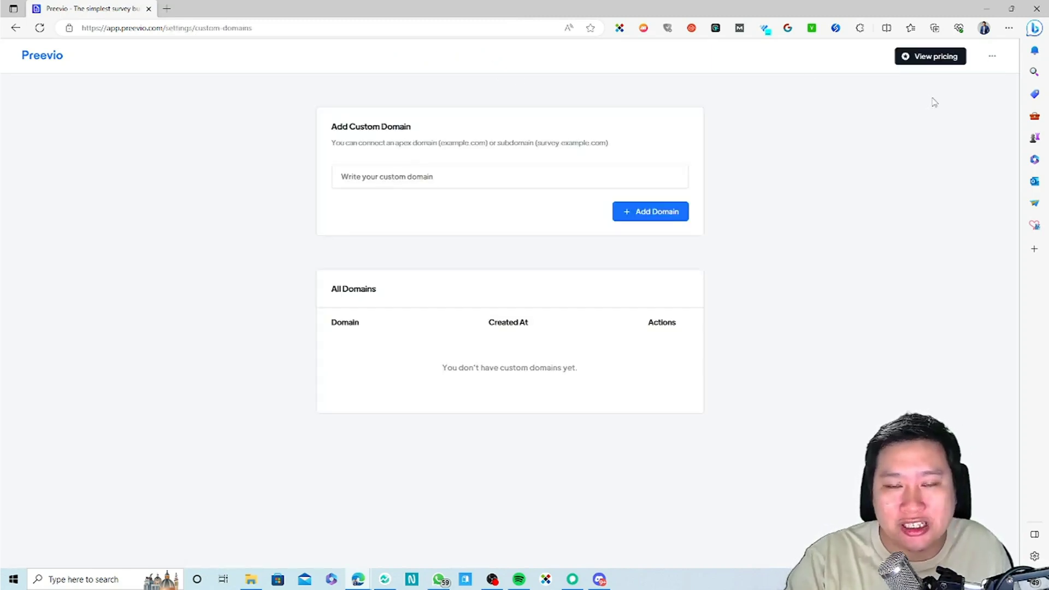
{"action": "left_click", "coordinate": [476, 184]}
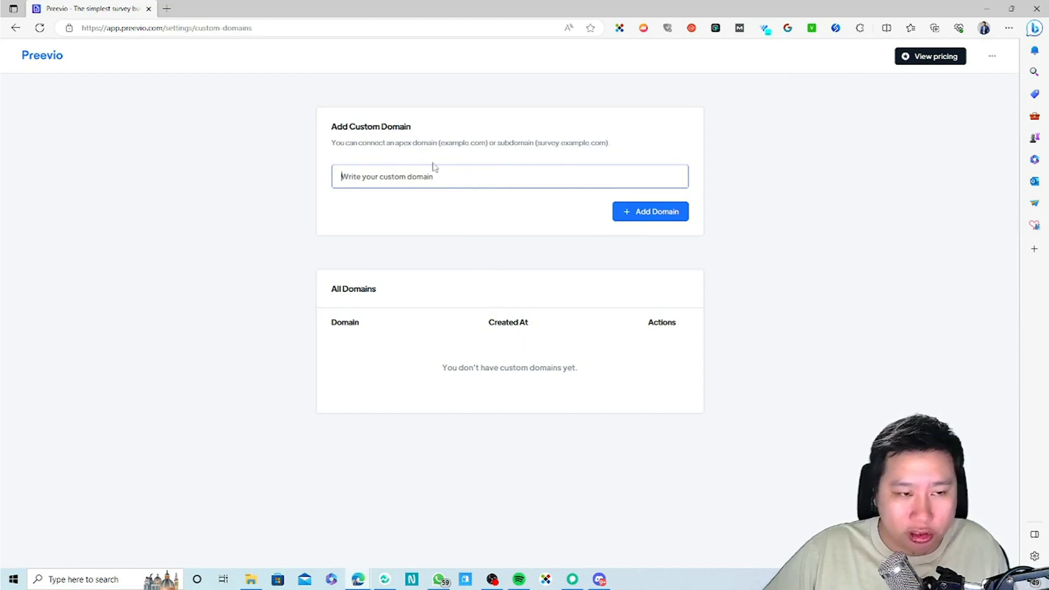
{"action": "type", "text": "https://form."}
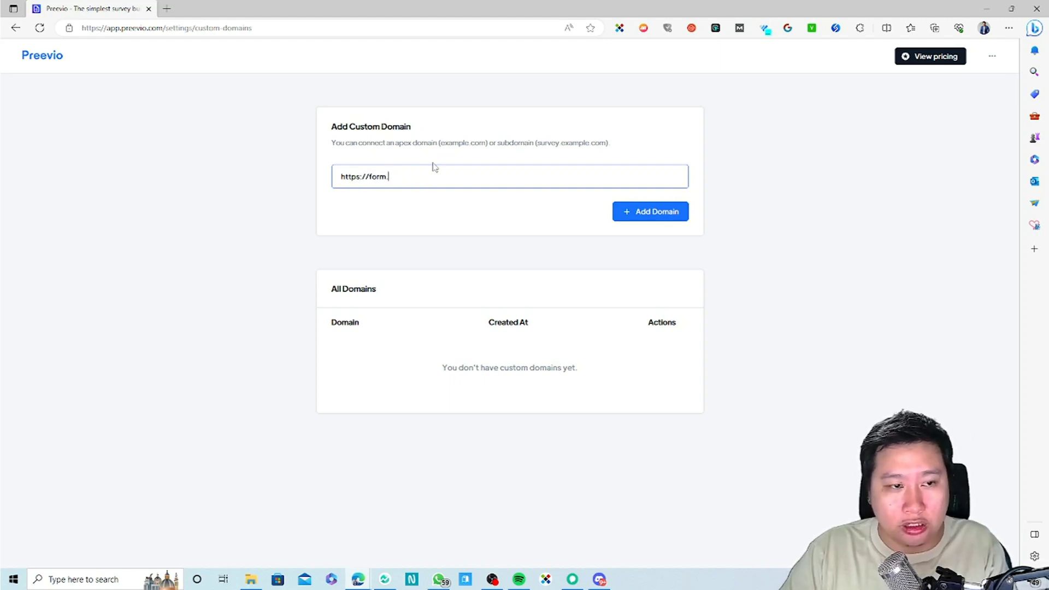
{"action": "type", "text": "accuwp.com"}
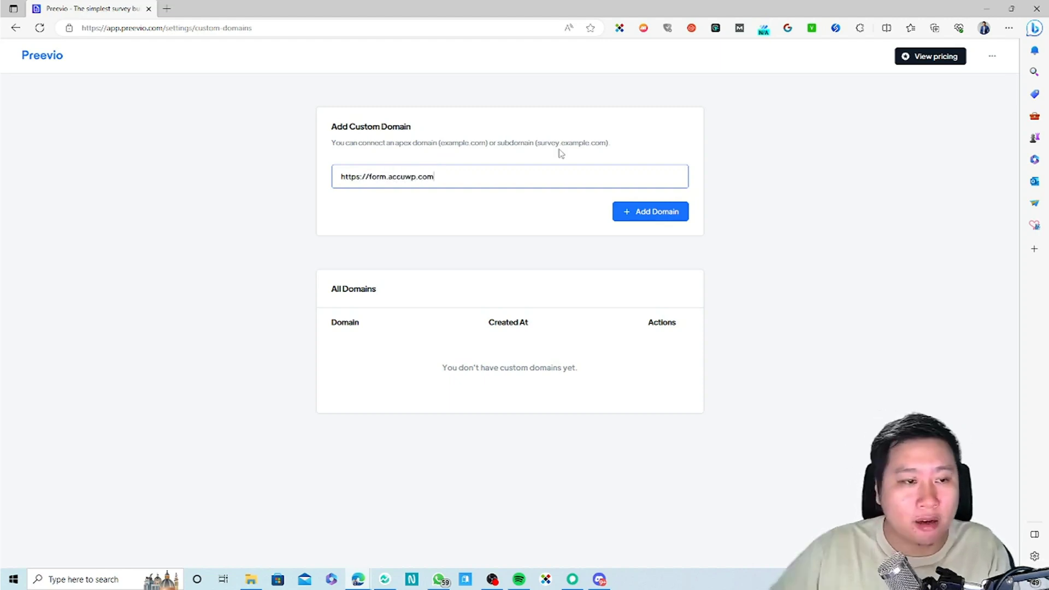
{"action": "left_click", "coordinate": [662, 214]}
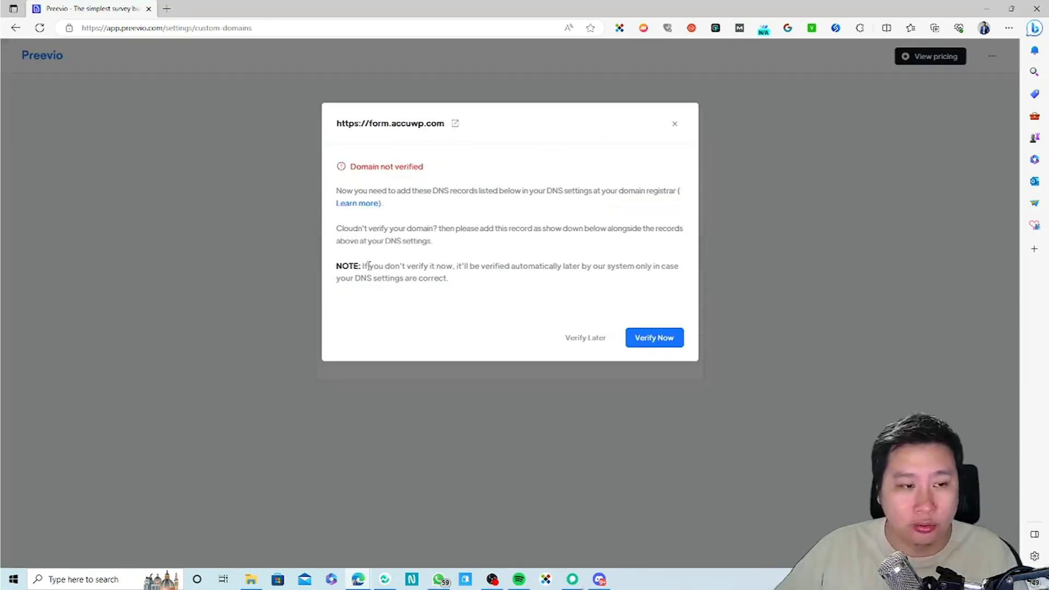
{"action": "left_click", "coordinate": [674, 125]}
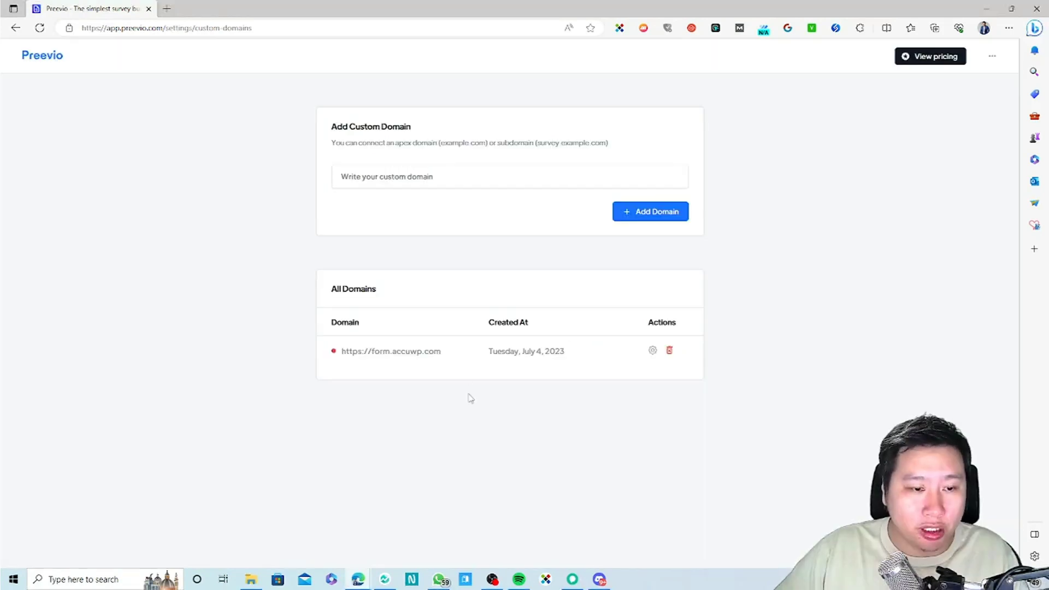
- Check the added domain's verification details and its linked DNS setup guide in a new tab, reloading the guide, and close both
{"action": "left_click", "coordinate": [653, 350]}
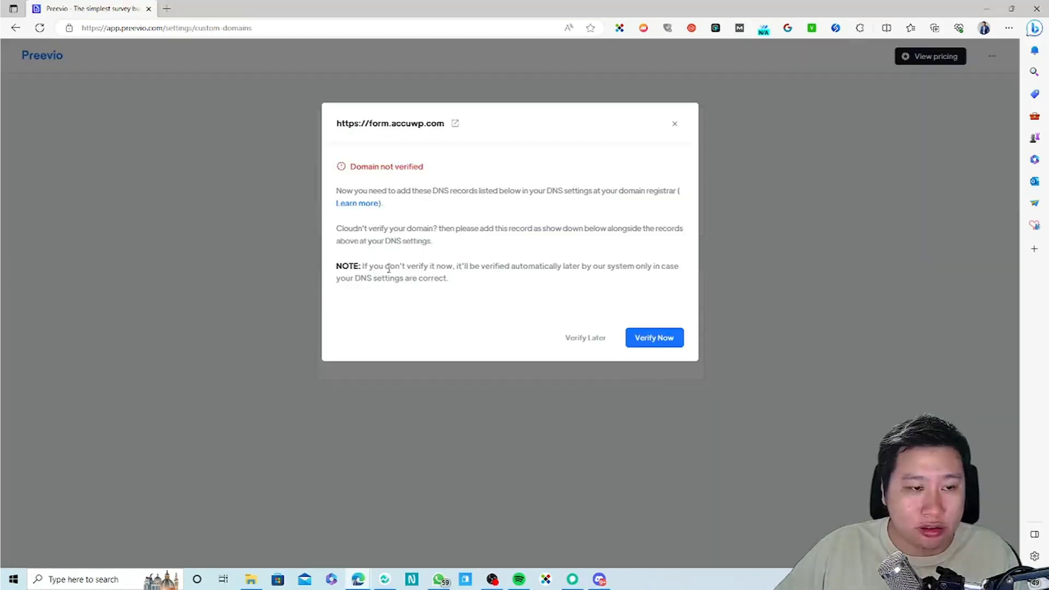
{"action": "right_click", "coordinate": [380, 205]}
{"action": "left_click", "coordinate": [410, 214]}
{"action": "left_click", "coordinate": [222, 11]}
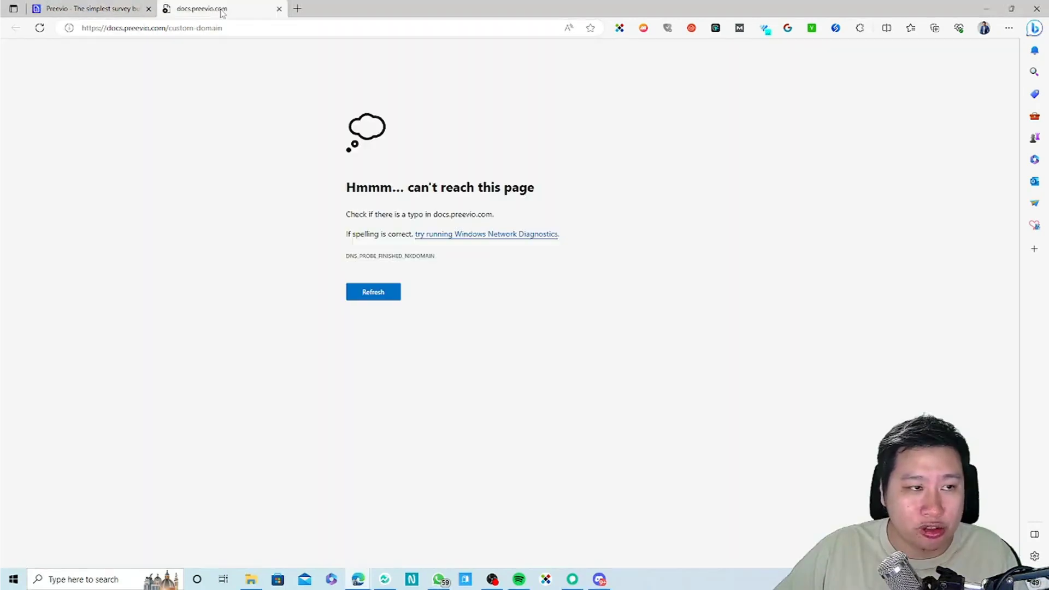
{"action": "left_click", "coordinate": [279, 8]}
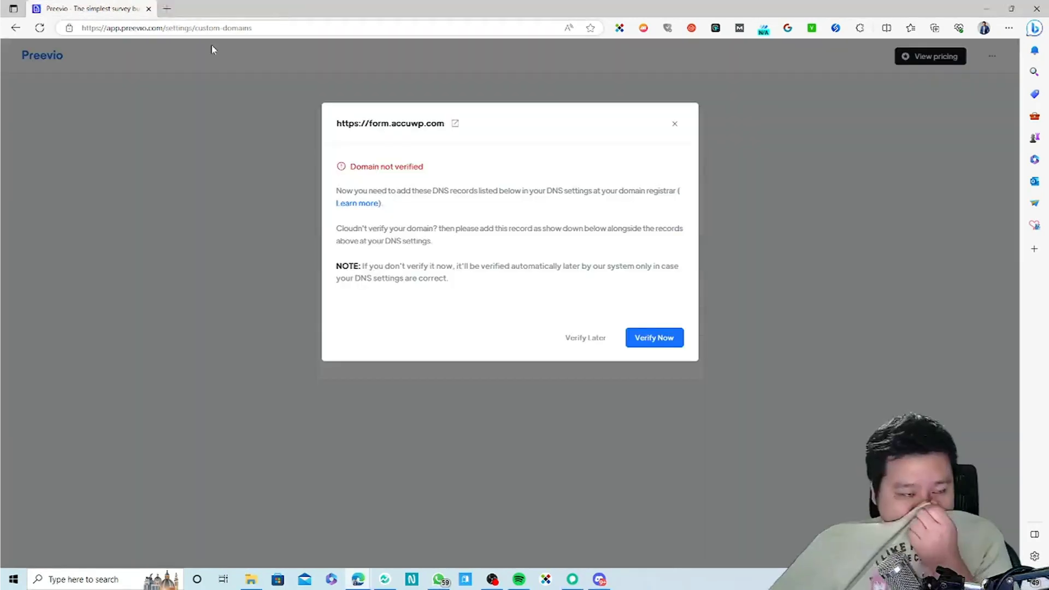
{"action": "right_click", "coordinate": [363, 205]}
{"action": "left_click", "coordinate": [394, 215]}
{"action": "left_click", "coordinate": [192, 8]}
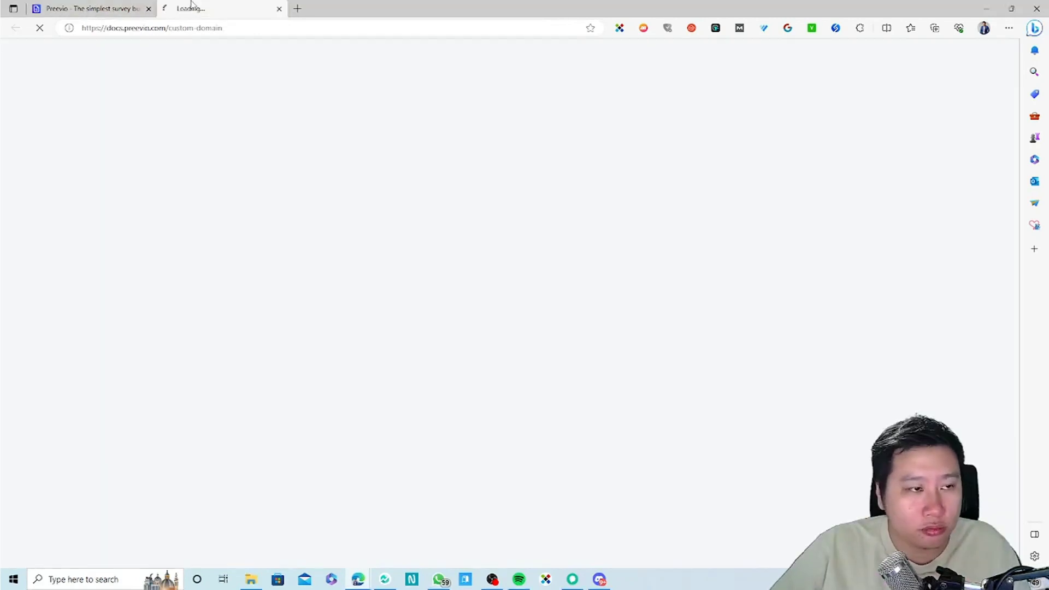
{"action": "left_click", "coordinate": [366, 297]}
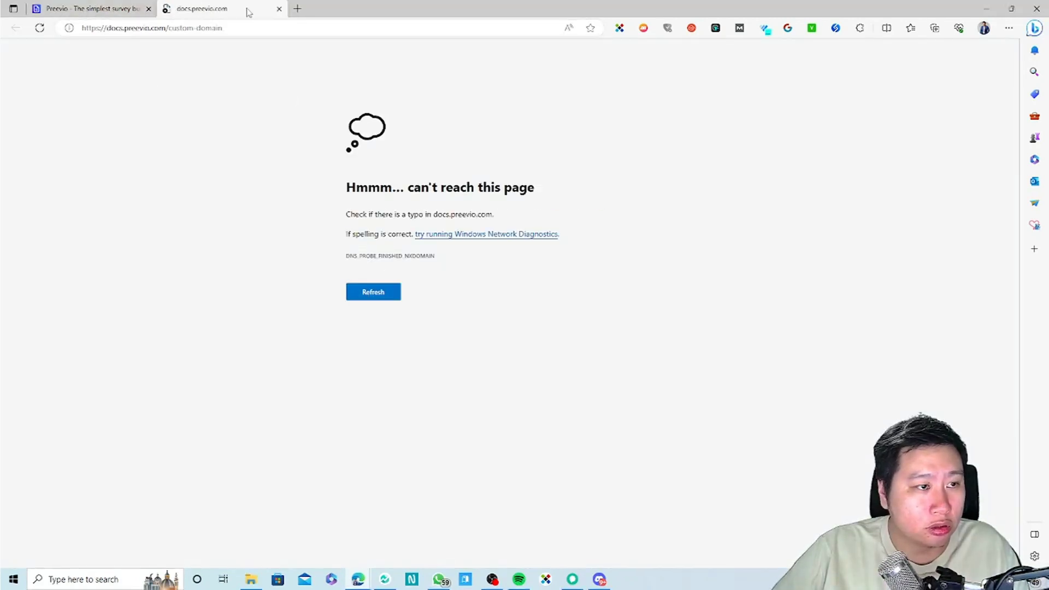
{"action": "left_click", "coordinate": [280, 8]}
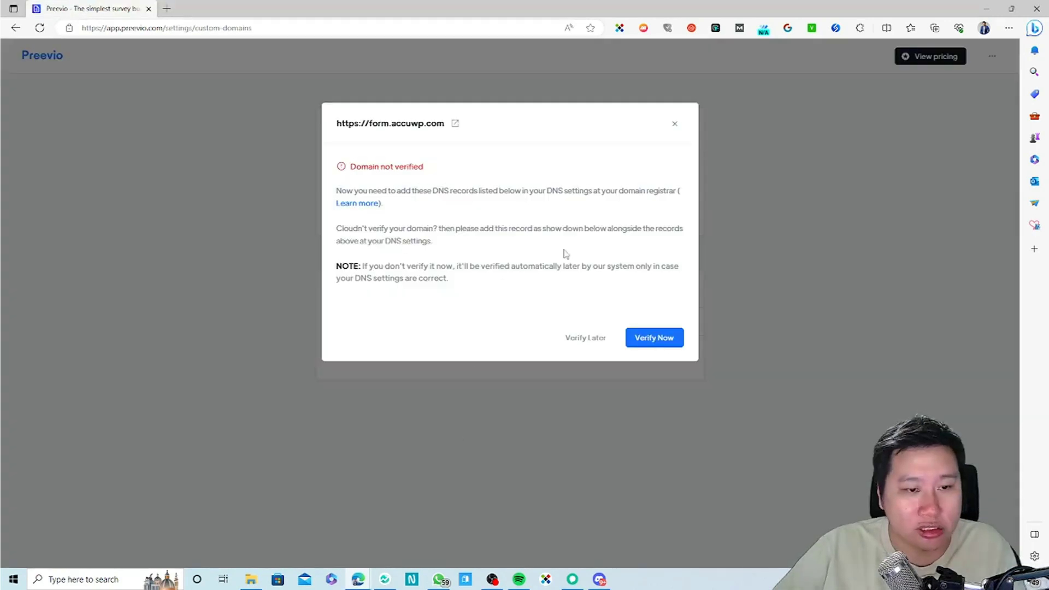
{"action": "left_click", "coordinate": [673, 124]}
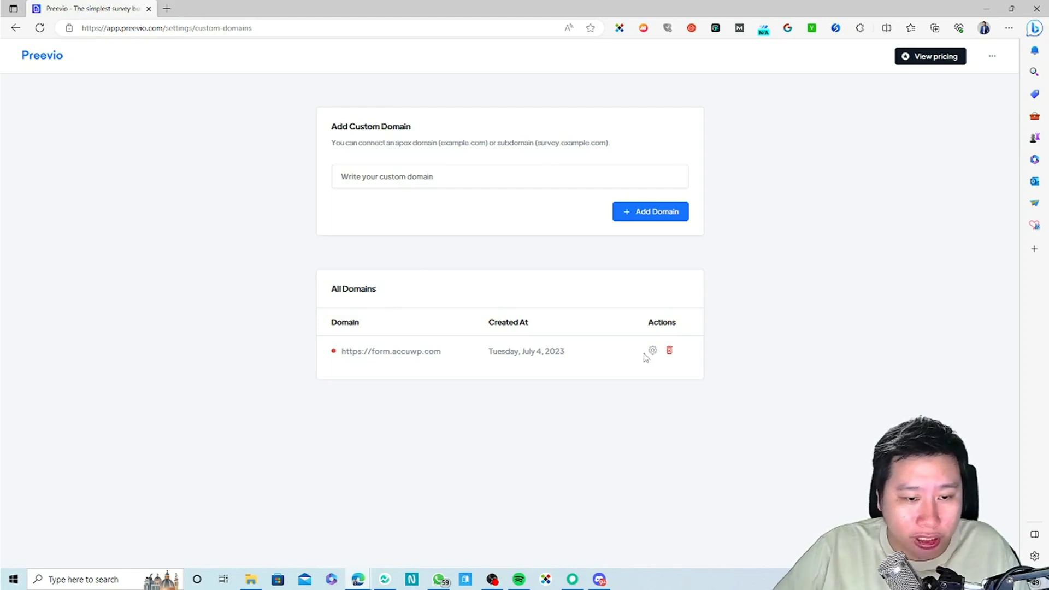
{"action": "left_click", "coordinate": [669, 351]}
{"action": "left_click", "coordinate": [557, 260]}
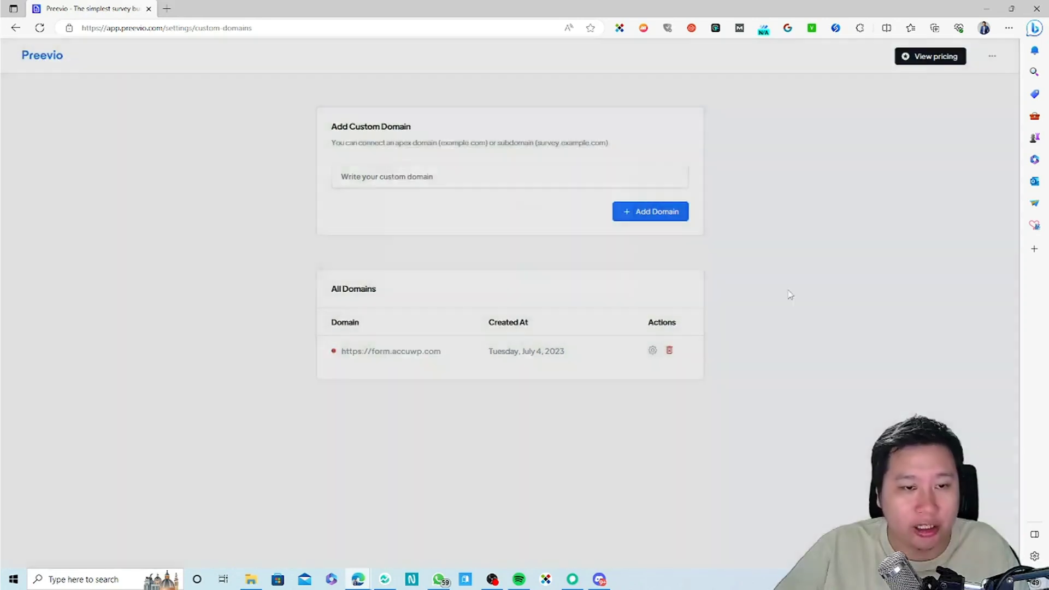
- Reopen the Test form from the workspace and choose app.preevio.com as the custom domain in its share links
{"action": "left_click", "coordinate": [50, 61]}
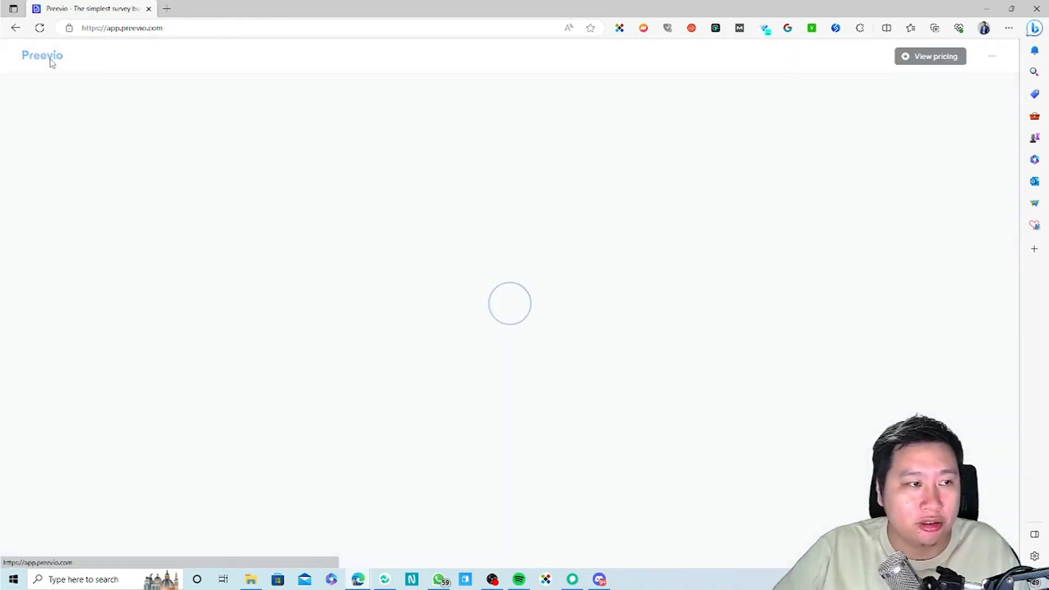
{"action": "right_click", "coordinate": [17, 29]}
{"action": "left_click", "coordinate": [237, 148]}
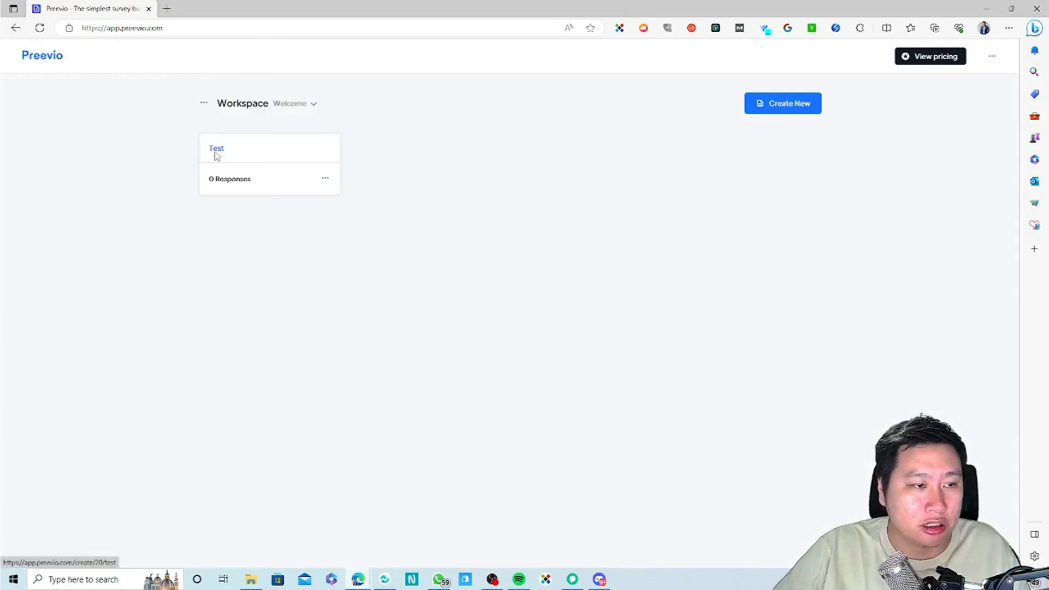
{"action": "left_click", "coordinate": [213, 148]}
{"action": "left_click", "coordinate": [488, 66]}
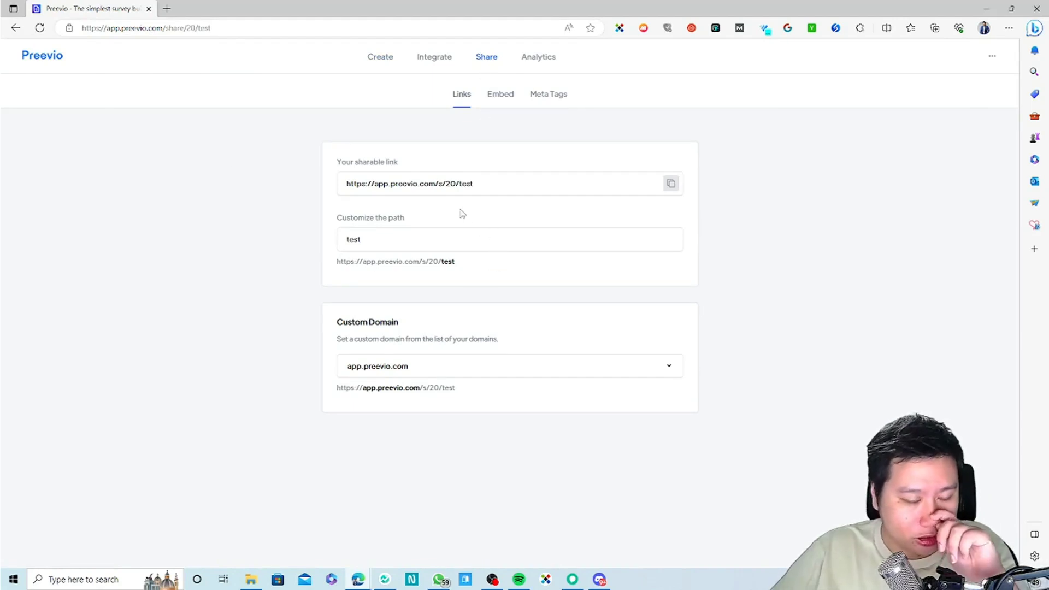
{"action": "left_click", "coordinate": [406, 364]}
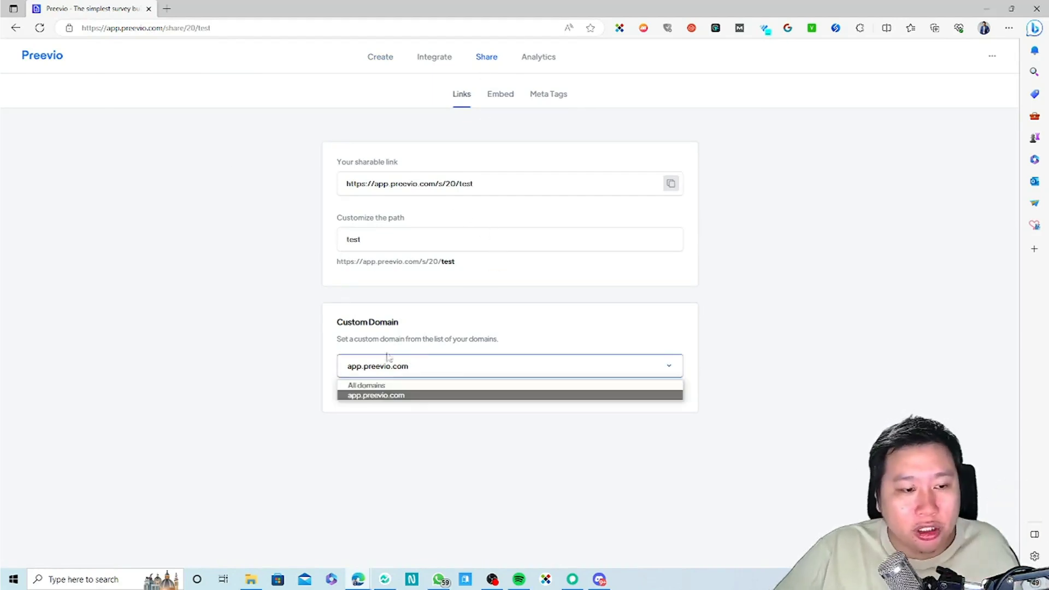
{"action": "left_click", "coordinate": [394, 395]}
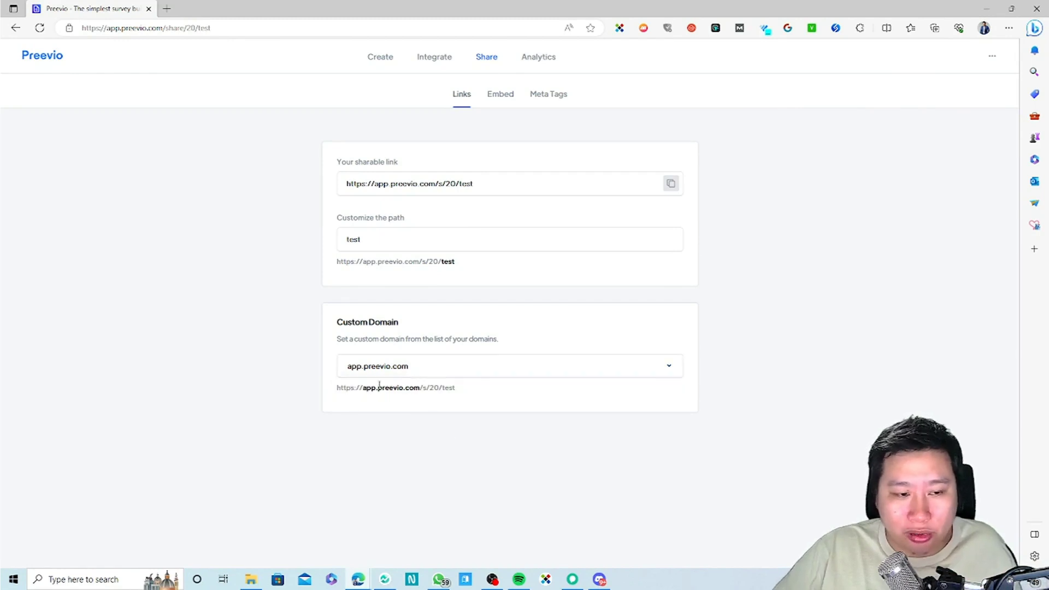
- Copy the form's sharable link, open it in a new browser tab, and close the extra blank tab
{"action": "left_click", "coordinate": [366, 181]}
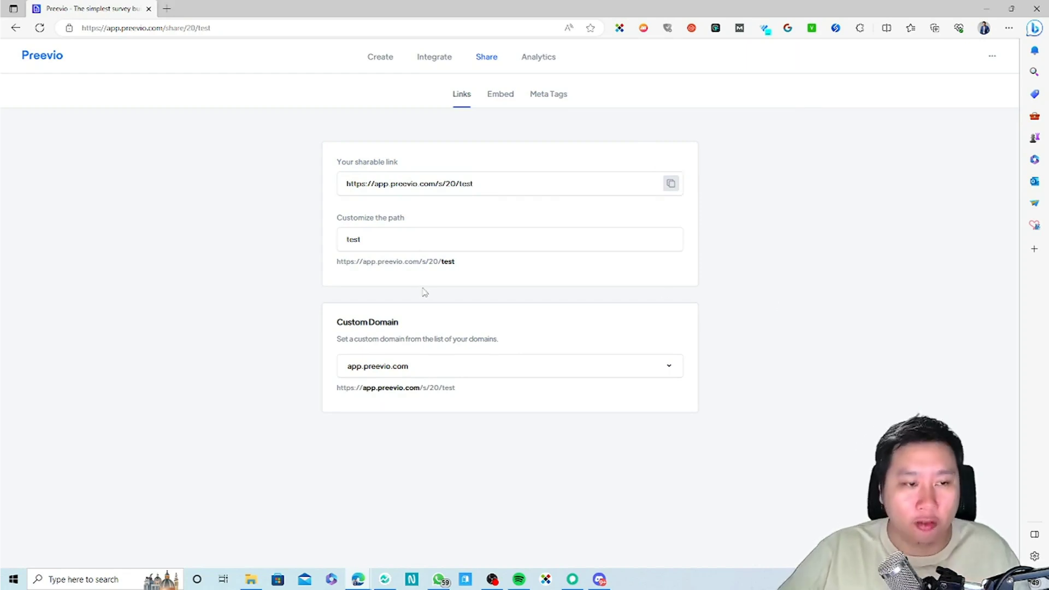
{"action": "left_click", "coordinate": [435, 188]}
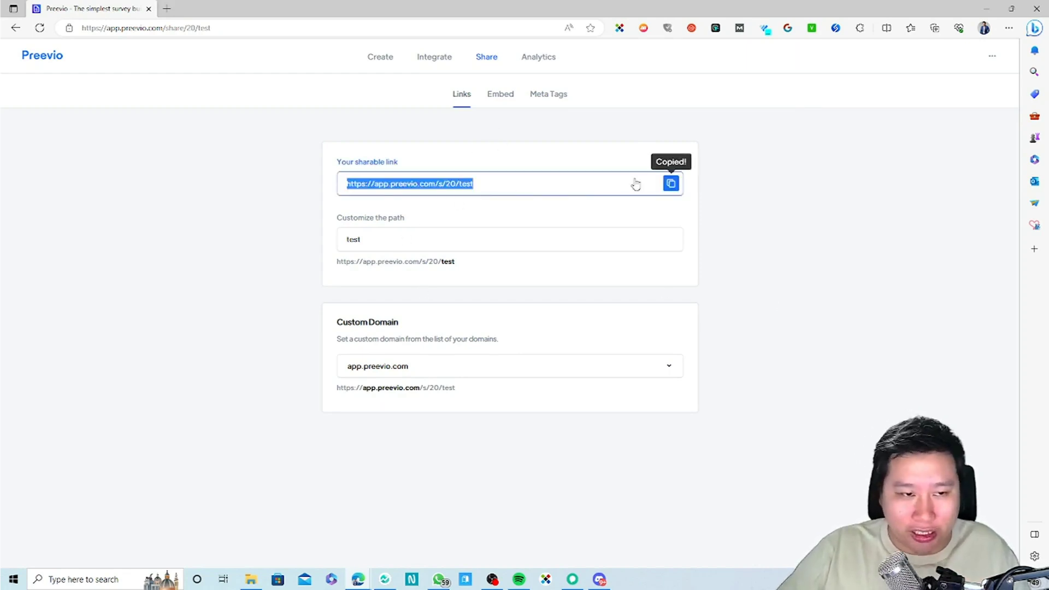
{"action": "double_click", "coordinate": [167, 8]}
{"action": "key", "text": "ctrl+v"}
{"action": "key", "text": "Return"}
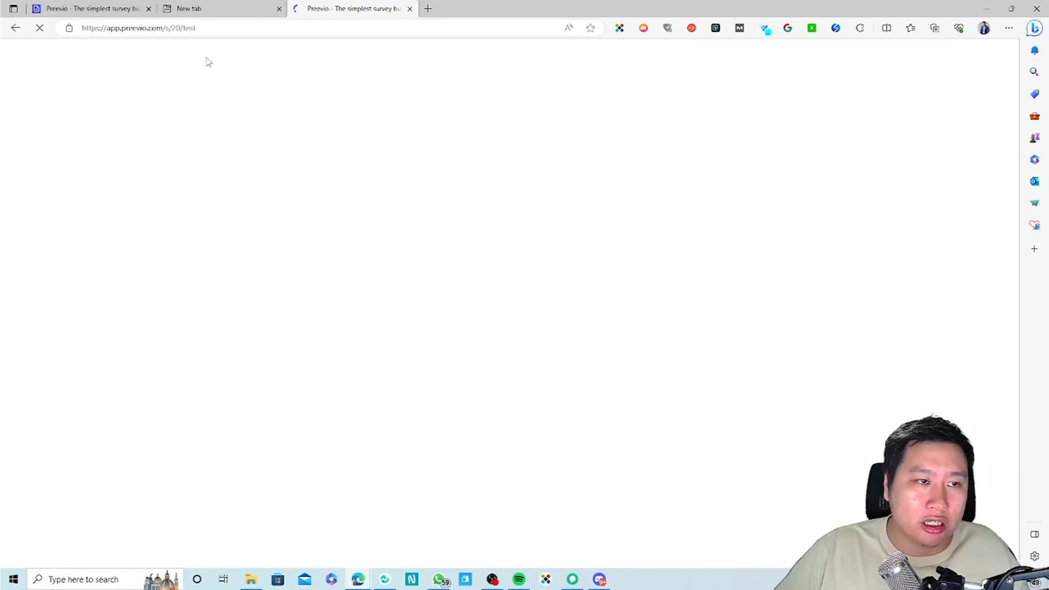
{"action": "left_click", "coordinate": [257, 10]}
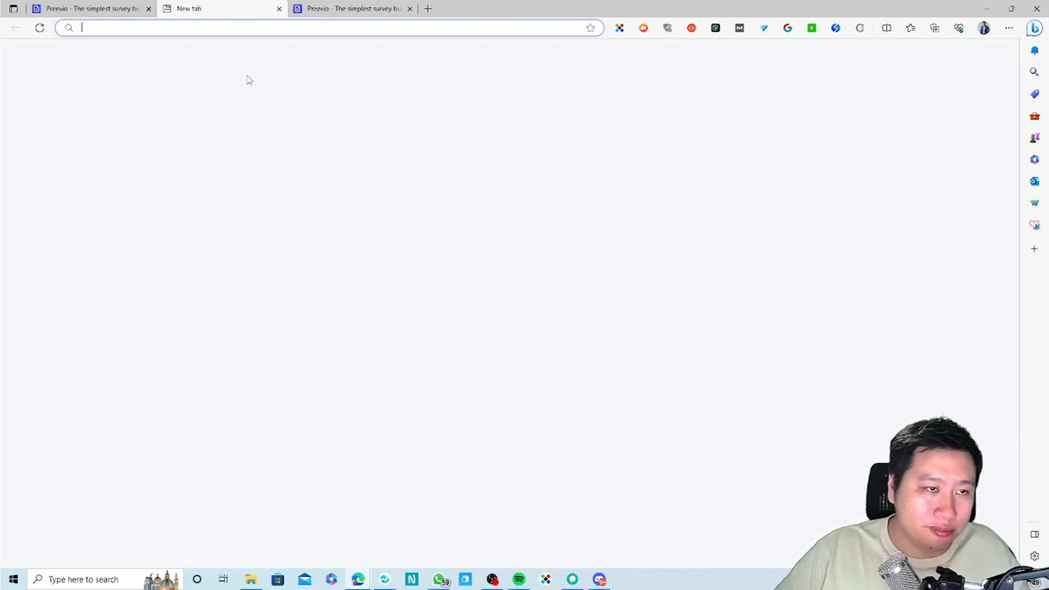
{"action": "left_click", "coordinate": [279, 9]}
- Return to the form's share settings, try the Full Preview embed type, and set the embed type to Popup
{"action": "left_click", "coordinate": [52, 6]}
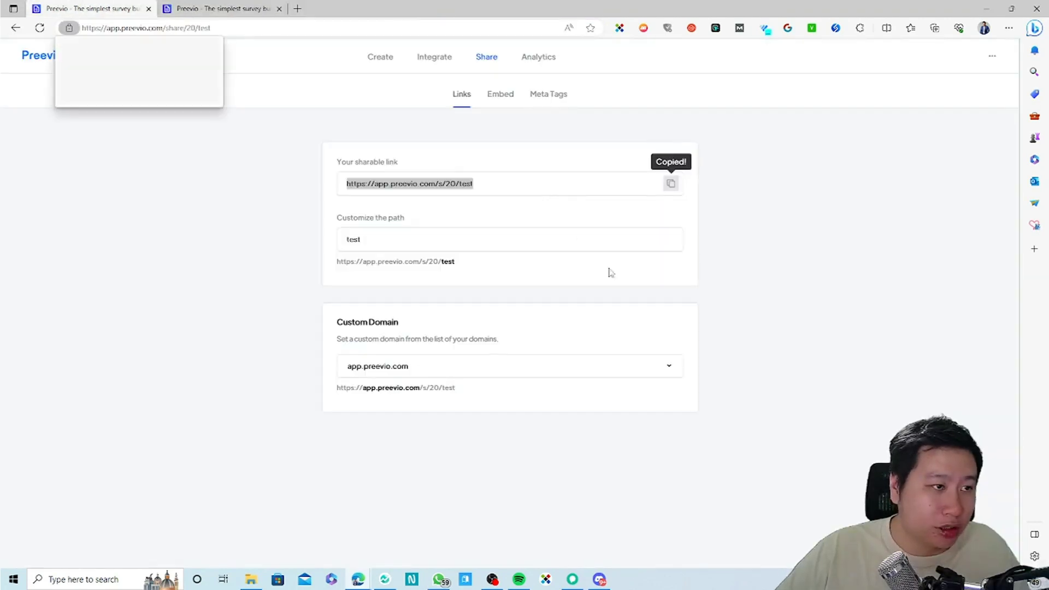
{"action": "double_click", "coordinate": [378, 239]}
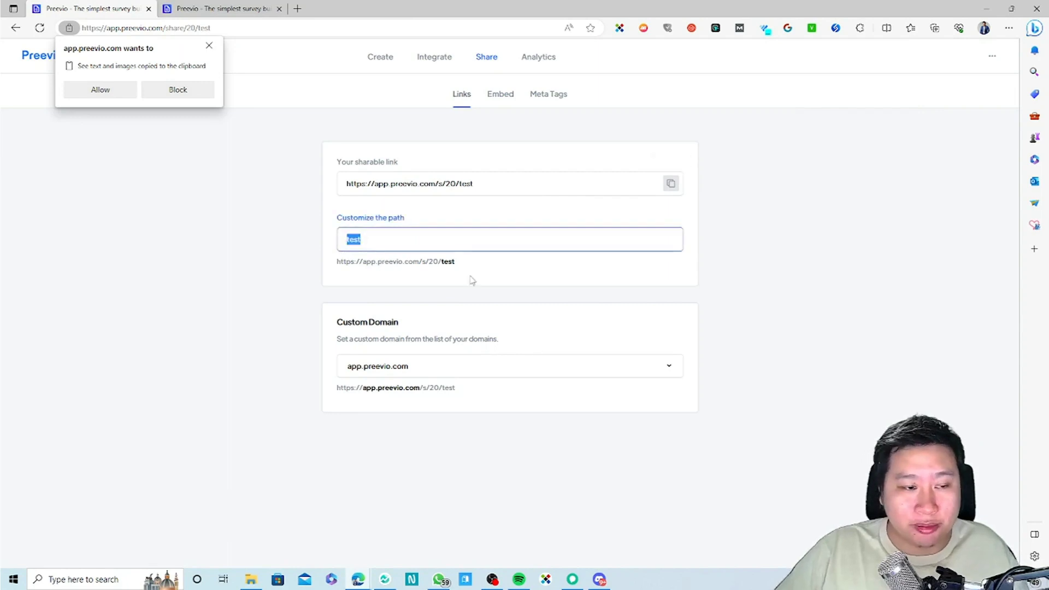
{"action": "left_click", "coordinate": [500, 96]}
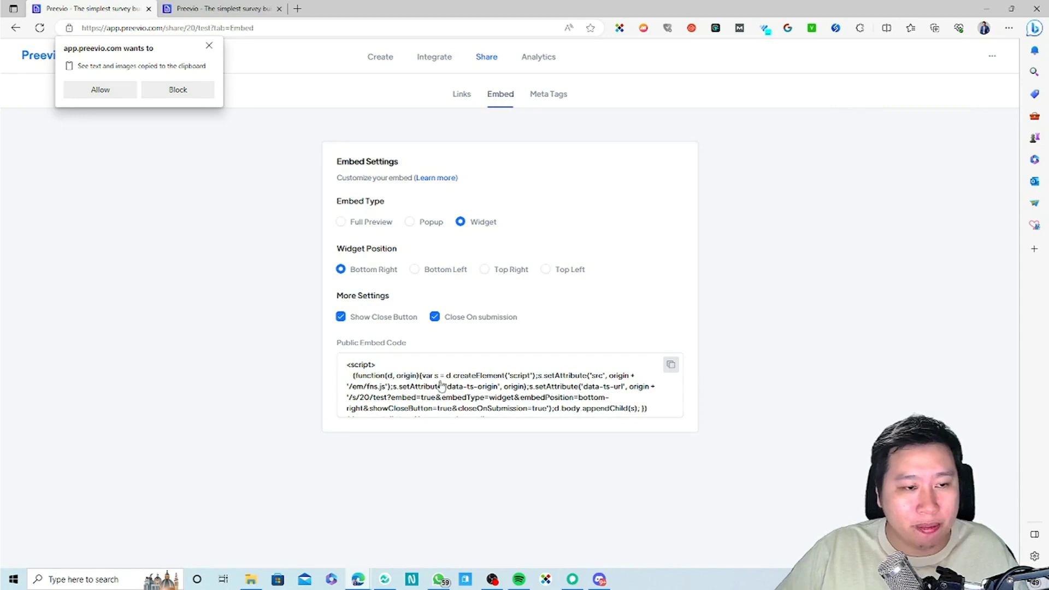
{"action": "left_click", "coordinate": [373, 228]}
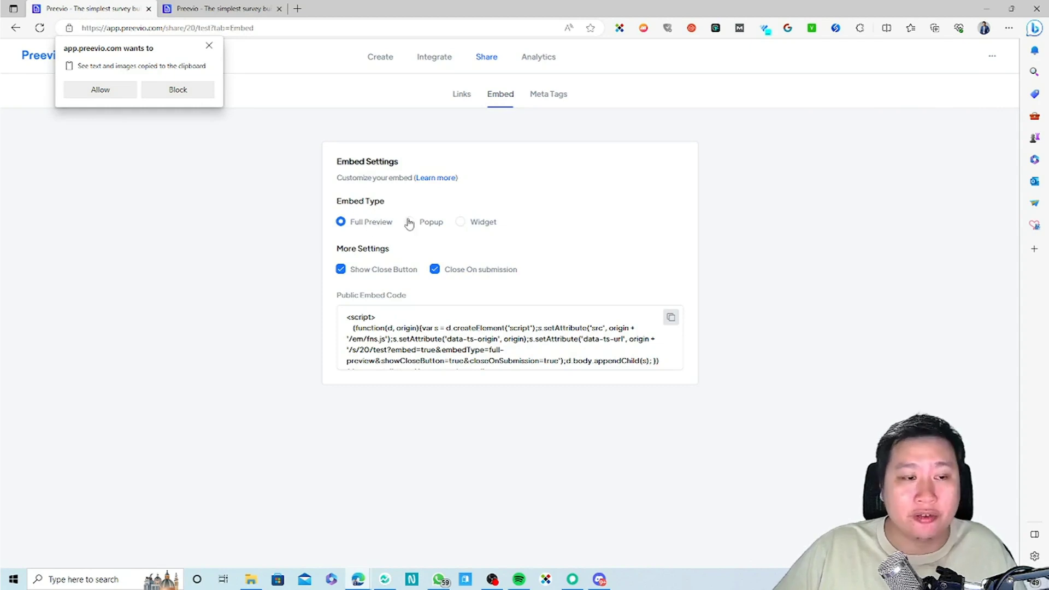
{"action": "double_click", "coordinate": [435, 223]}
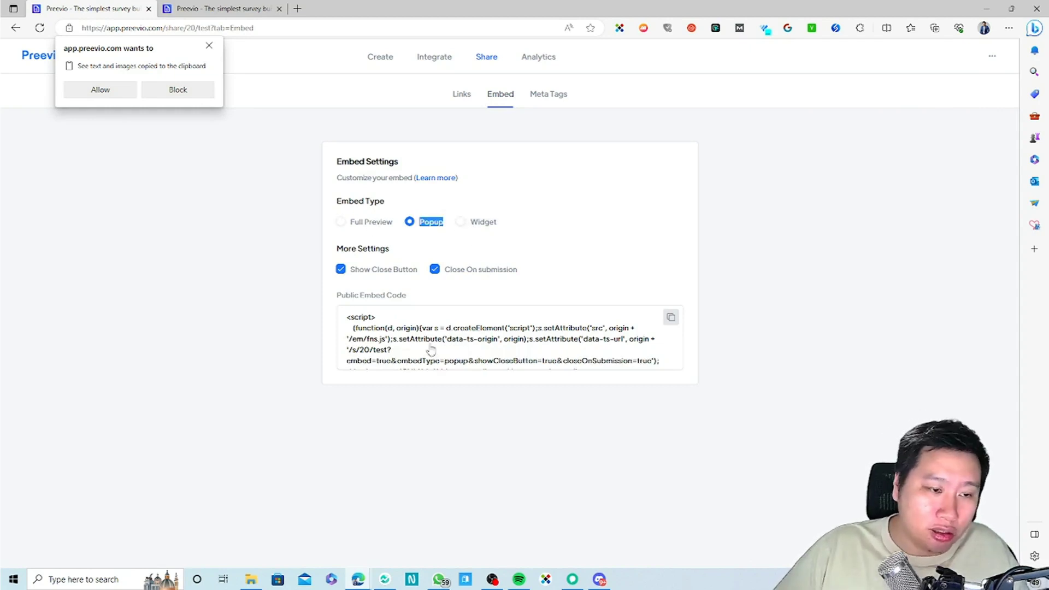
- Try the Widget embed type and briefly open the embed settings' Learn more page in a separate browser tab
{"action": "double_click", "coordinate": [488, 222]}
{"action": "left_click", "coordinate": [503, 248]}
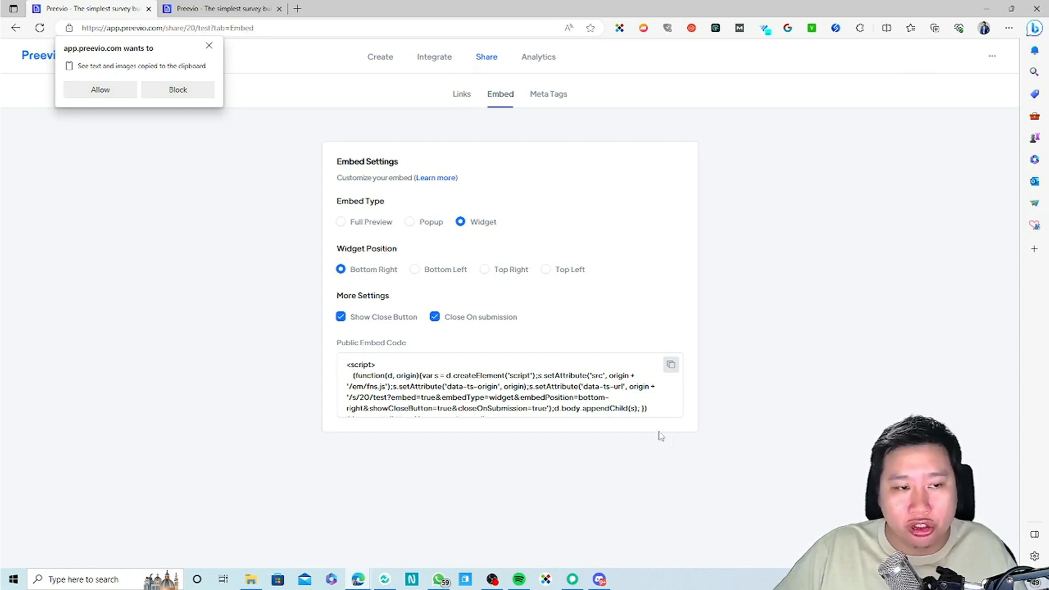
{"action": "right_click", "coordinate": [440, 179]}
{"action": "left_click", "coordinate": [455, 188]}
{"action": "left_click", "coordinate": [212, 9]}
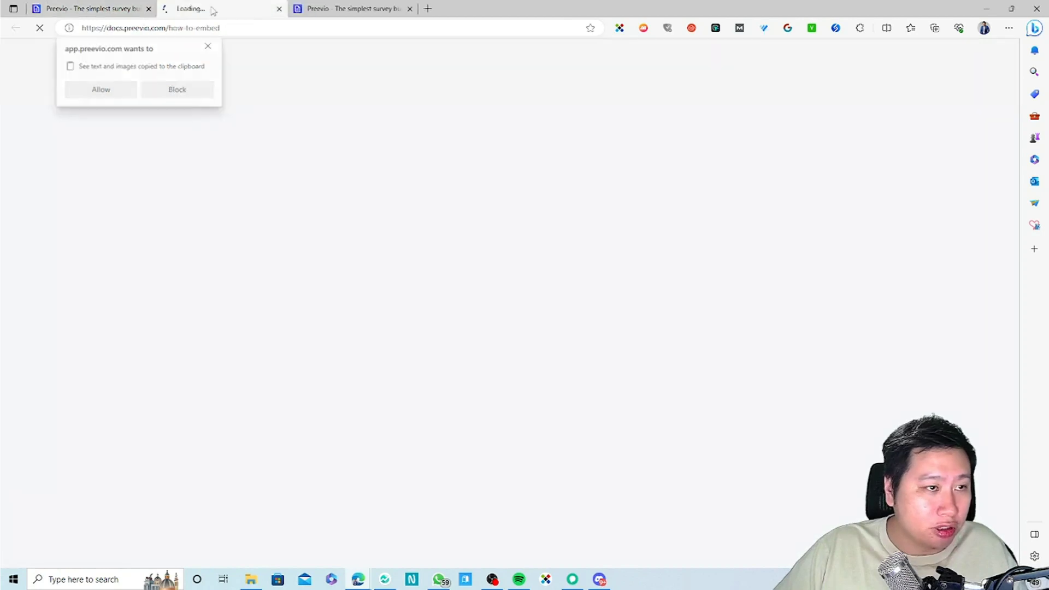
{"action": "left_click", "coordinate": [279, 9]}
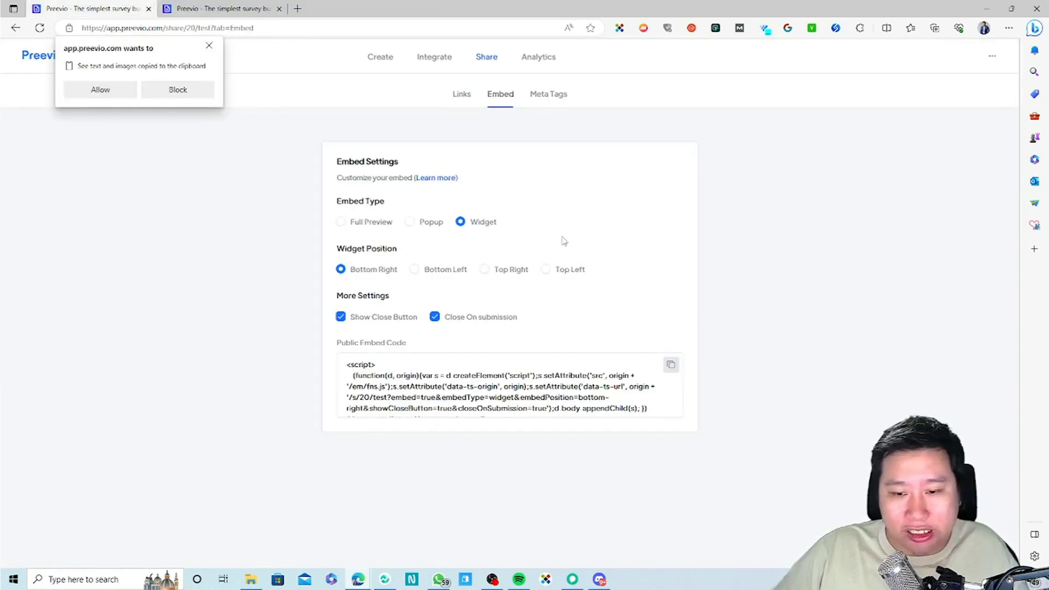
- Set the embed type back to Popup and open the form's meta tag settings
{"action": "left_click", "coordinate": [424, 223]}
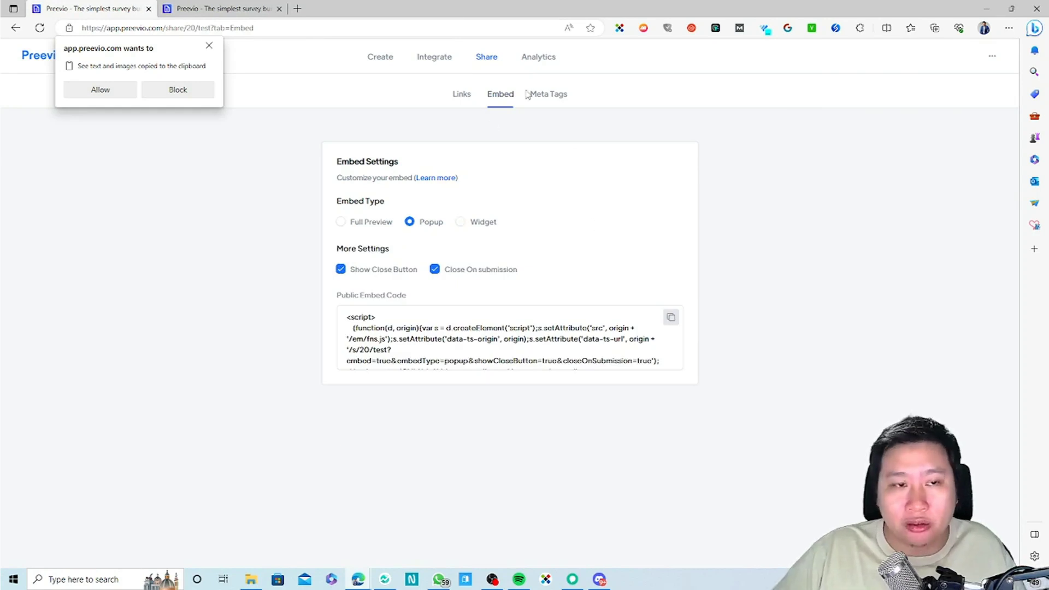
{"action": "left_click", "coordinate": [557, 94]}
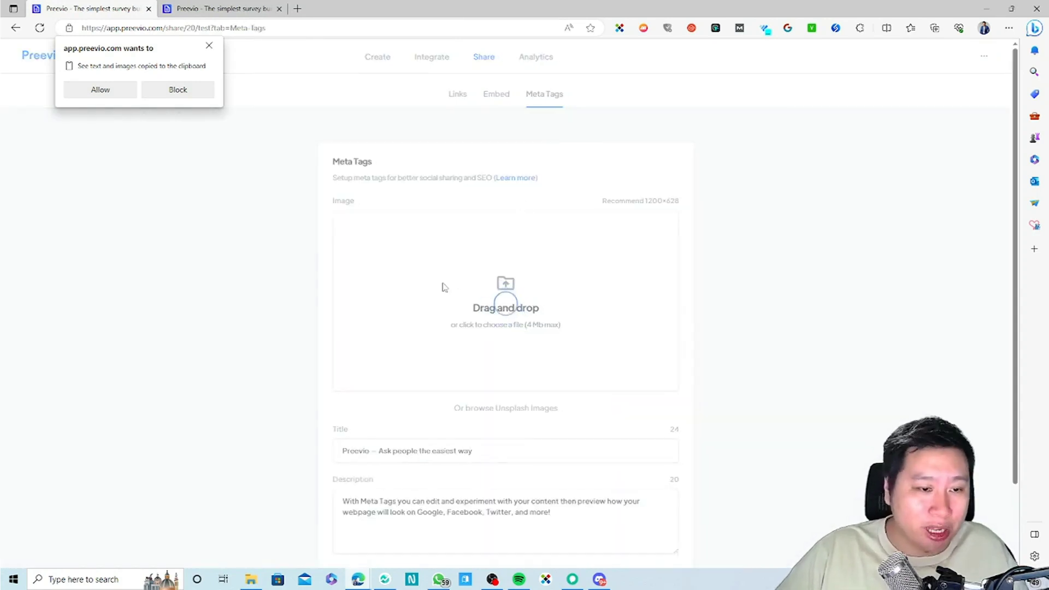
{"action": "scroll", "coordinate": [495, 310], "scroll_direction": "down", "scroll_amount": 2}
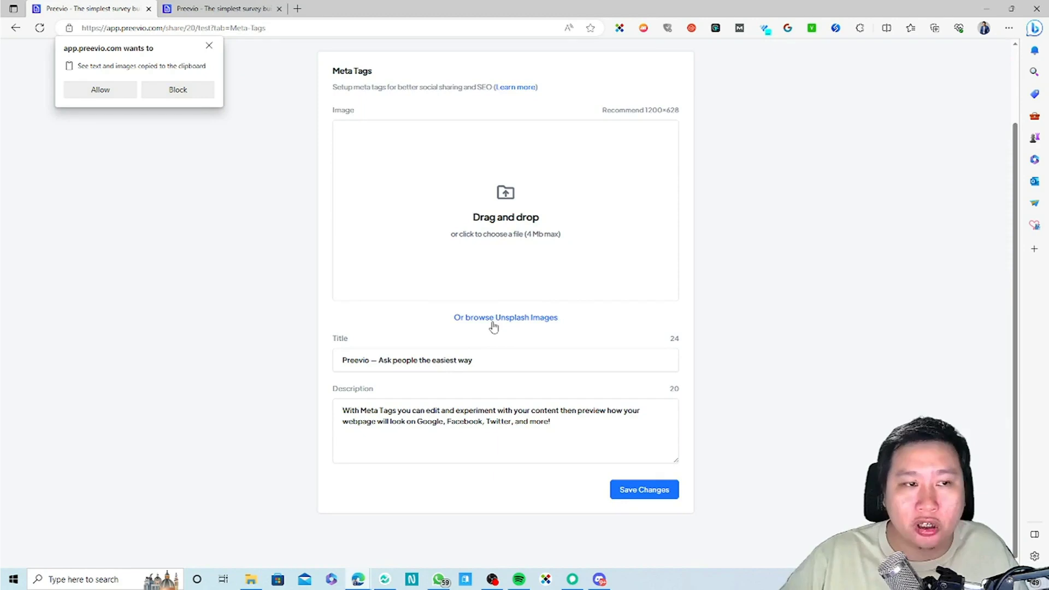
{"action": "scroll", "coordinate": [626, 227], "scroll_direction": "up", "scroll_amount": 2}
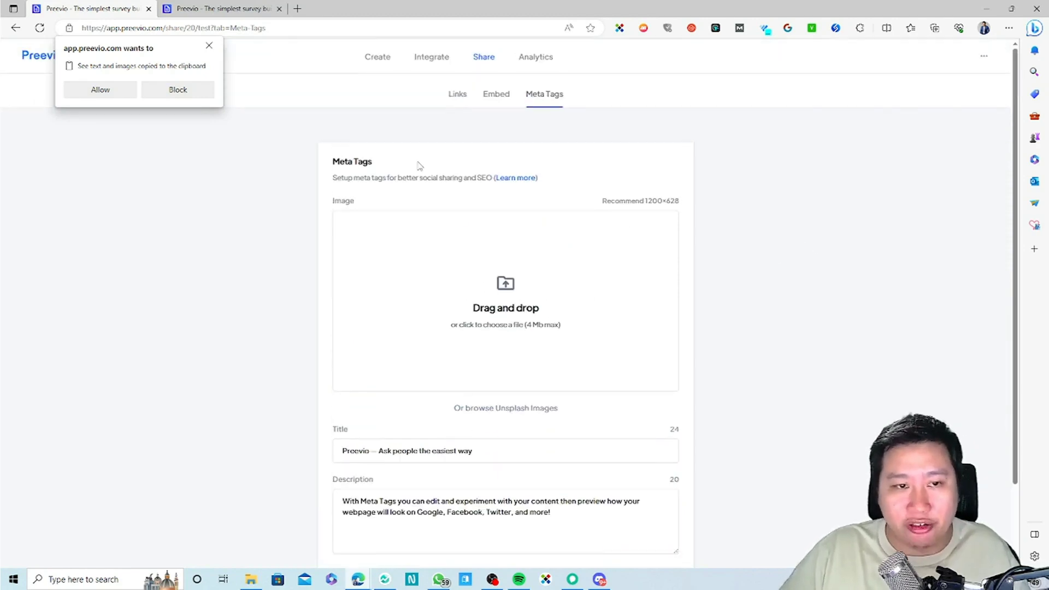
{"action": "left_click", "coordinate": [457, 94]}
{"action": "left_click", "coordinate": [551, 97]}
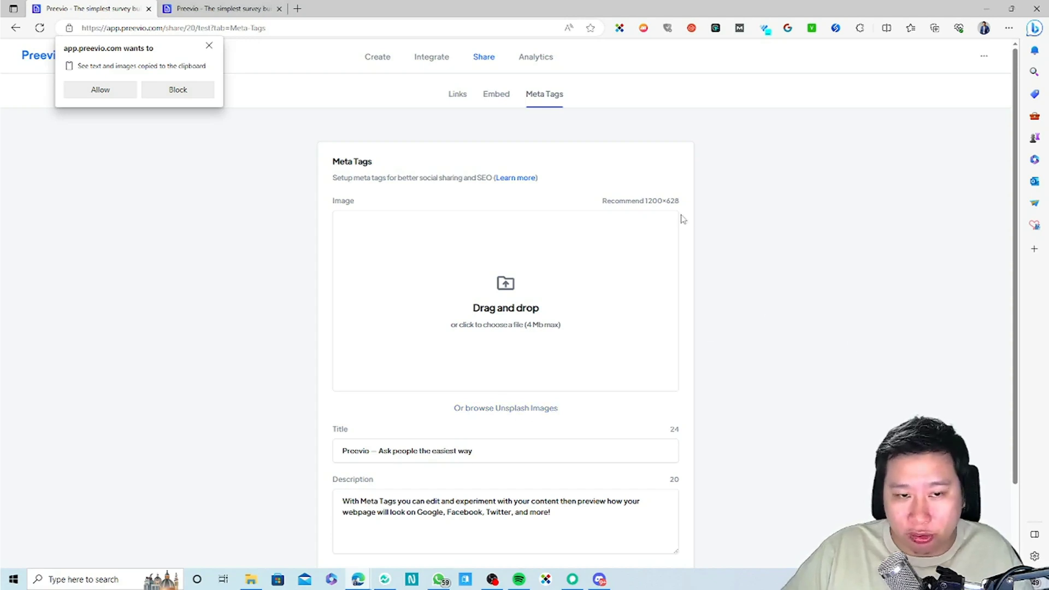
- Examine the meta tag image, title and description fields used for social sharing and SEO
{"action": "scroll", "coordinate": [765, 362], "scroll_direction": "down", "scroll_amount": 2}
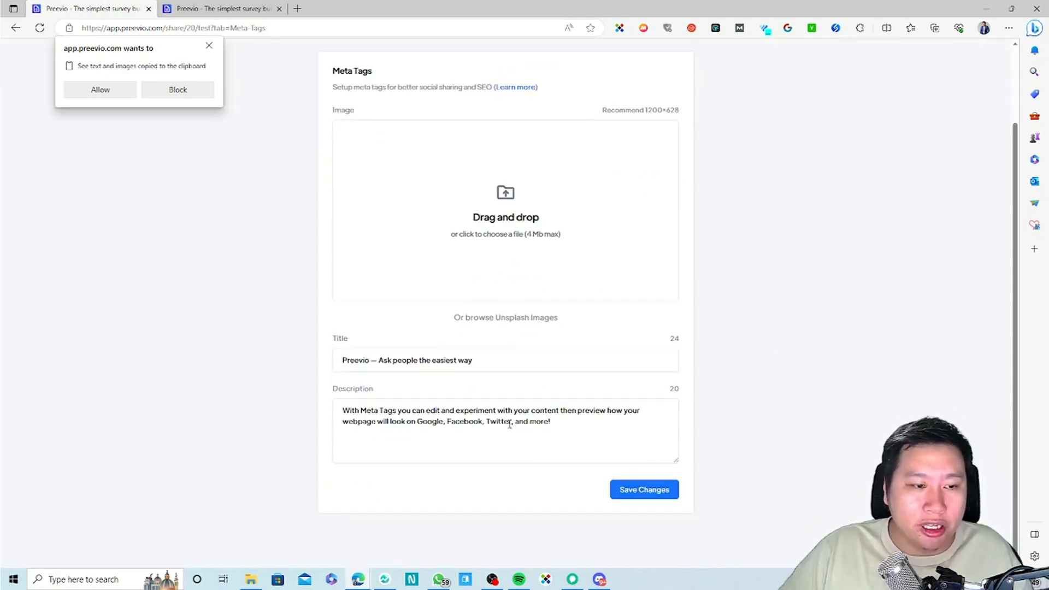
{"action": "triple_click", "coordinate": [356, 360]}
{"action": "left_click", "coordinate": [489, 361]}
{"action": "left_click_drag", "start_coordinate": [412, 361], "coordinate": [376, 347]}
{"action": "left_click_drag", "start_coordinate": [342, 410], "coordinate": [440, 422]}
{"action": "double_click", "coordinate": [533, 422]}
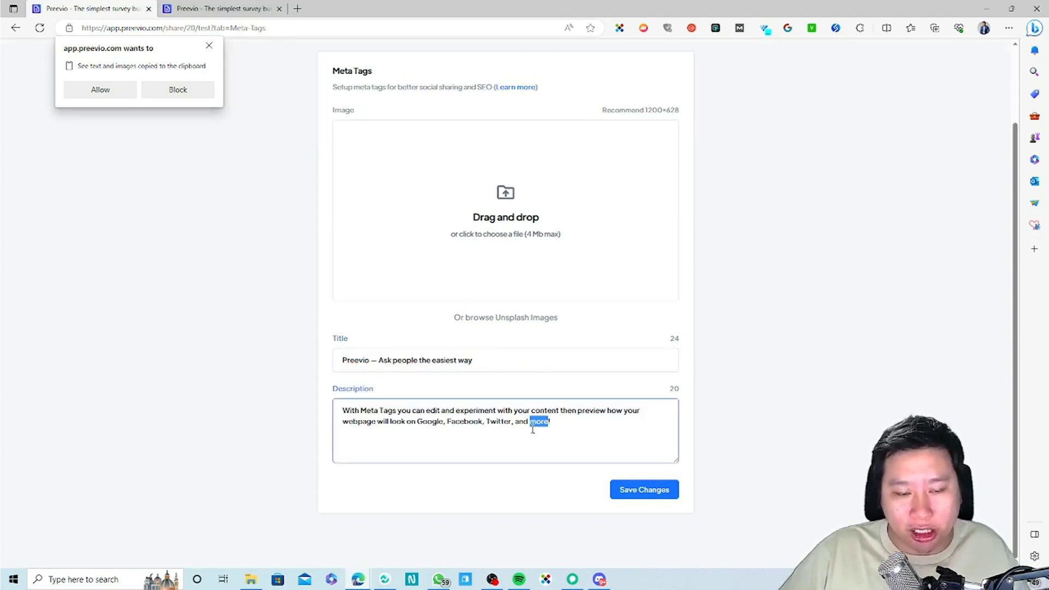
{"action": "scroll", "coordinate": [592, 438], "scroll_direction": "up", "scroll_amount": 2}
{"action": "scroll", "coordinate": [653, 330], "scroll_direction": "down", "scroll_amount": 2}
{"action": "scroll", "coordinate": [616, 494], "scroll_direction": "up", "scroll_amount": 1}
{"action": "scroll", "coordinate": [431, 332], "scroll_direction": "up", "scroll_amount": 2}
- Open the form's analytics and review the insights on views, starts, completions, average time and completion rate
{"action": "left_click", "coordinate": [539, 58]}
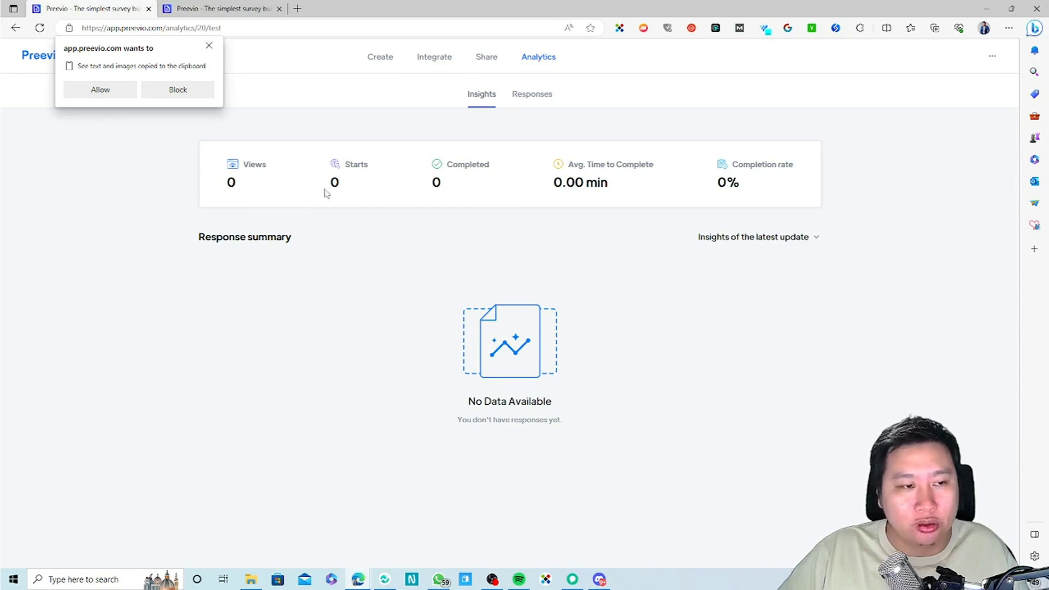
{"action": "left_click_drag", "start_coordinate": [431, 184], "coordinate": [458, 185]}
{"action": "left_click_drag", "start_coordinate": [567, 183], "coordinate": [624, 198]}
{"action": "left_click", "coordinate": [616, 200]}
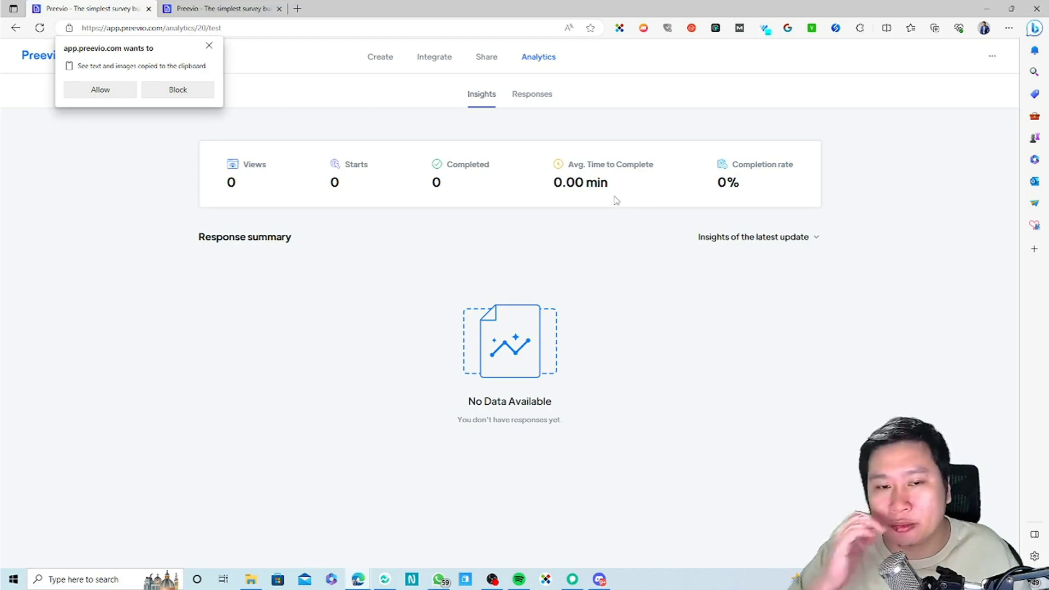
{"action": "left_click_drag", "start_coordinate": [706, 191], "coordinate": [746, 182]}
{"action": "left_click", "coordinate": [751, 272]}
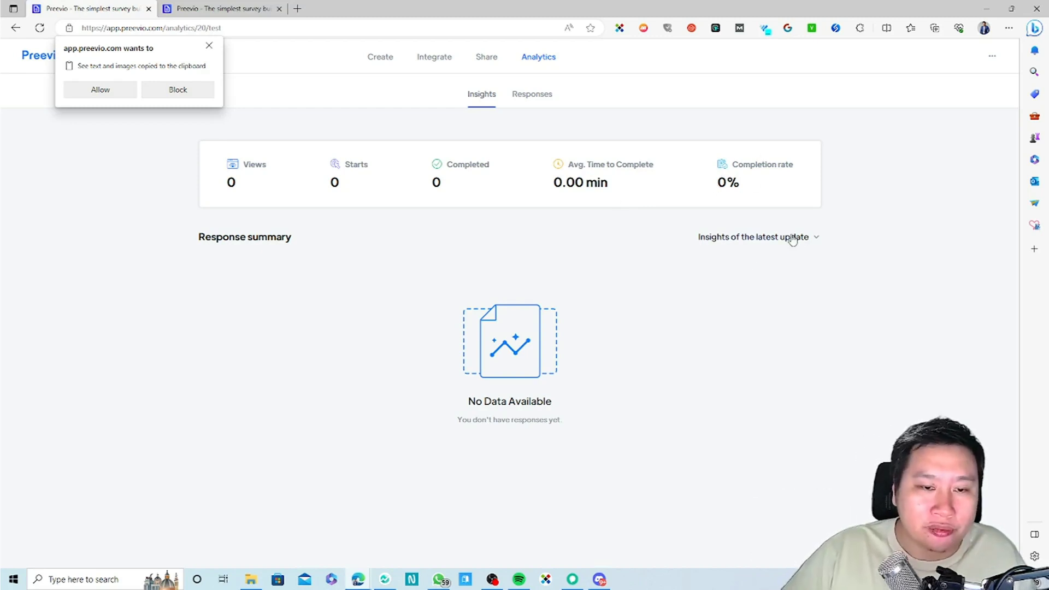
- Check the form's responses, dismiss the clipboard permission prompt, and return to the Preevio workspace home
{"action": "left_click", "coordinate": [532, 94]}
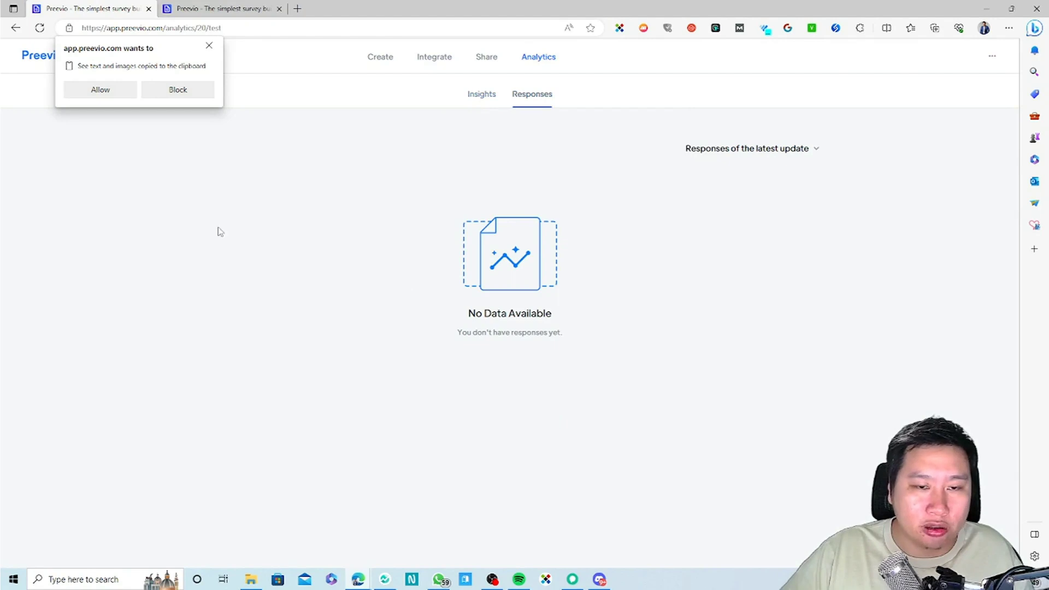
{"action": "left_click", "coordinate": [209, 45]}
{"action": "left_click", "coordinate": [44, 56]}
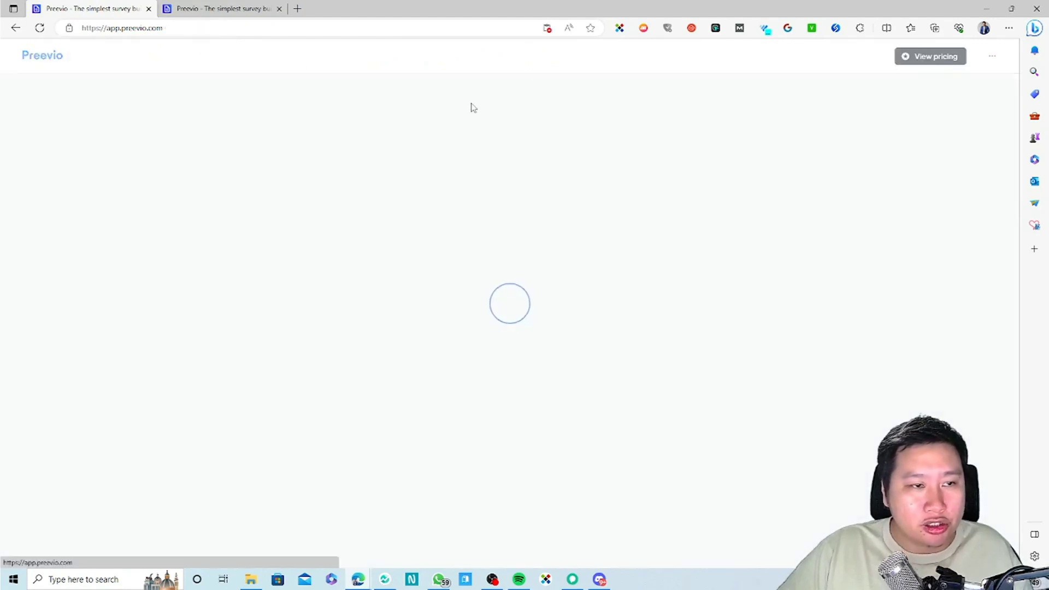